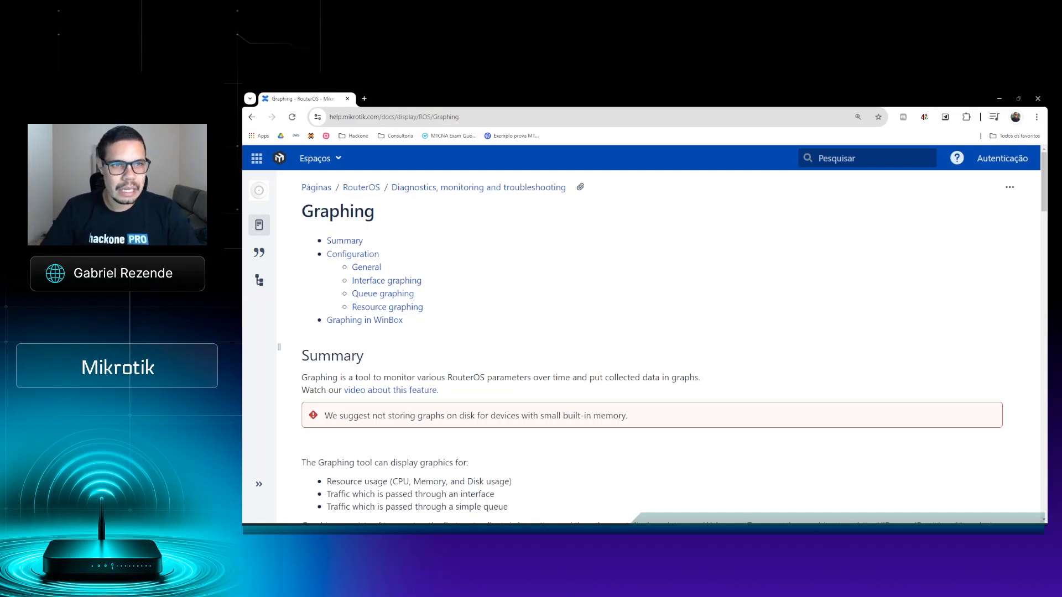
# Step: Read through the MikroTik Graphing documentation, from the summary through configuration properties to the Graphing in WinBox section
pyautogui.moveTo(302, 215); pyautogui.dragTo(414, 216)
pyautogui.click(414, 216)
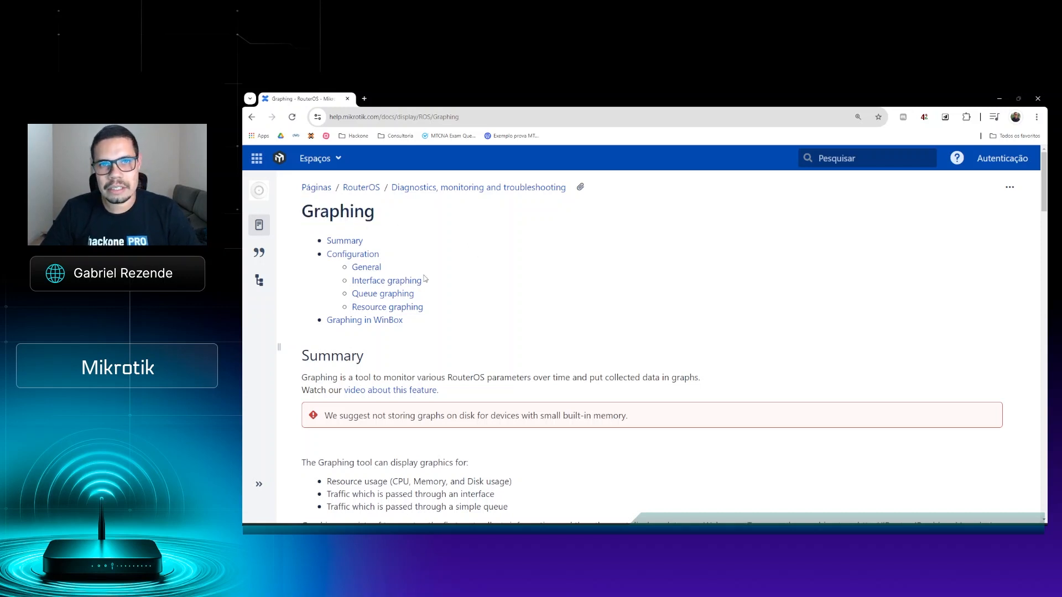
pyautogui.scroll(-9, 424, 279)
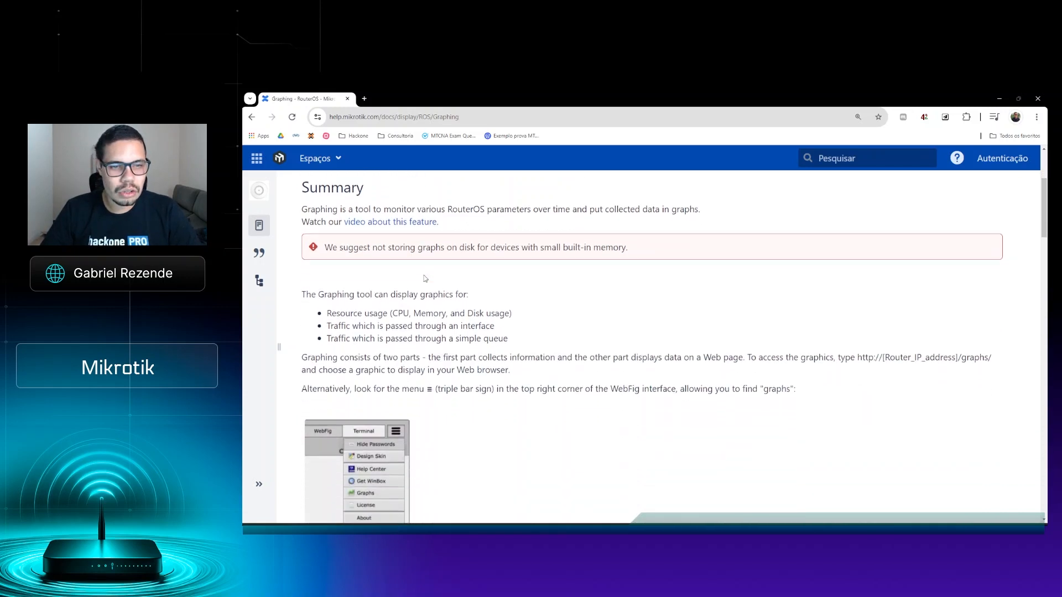
pyautogui.scroll(-8, 424, 277)
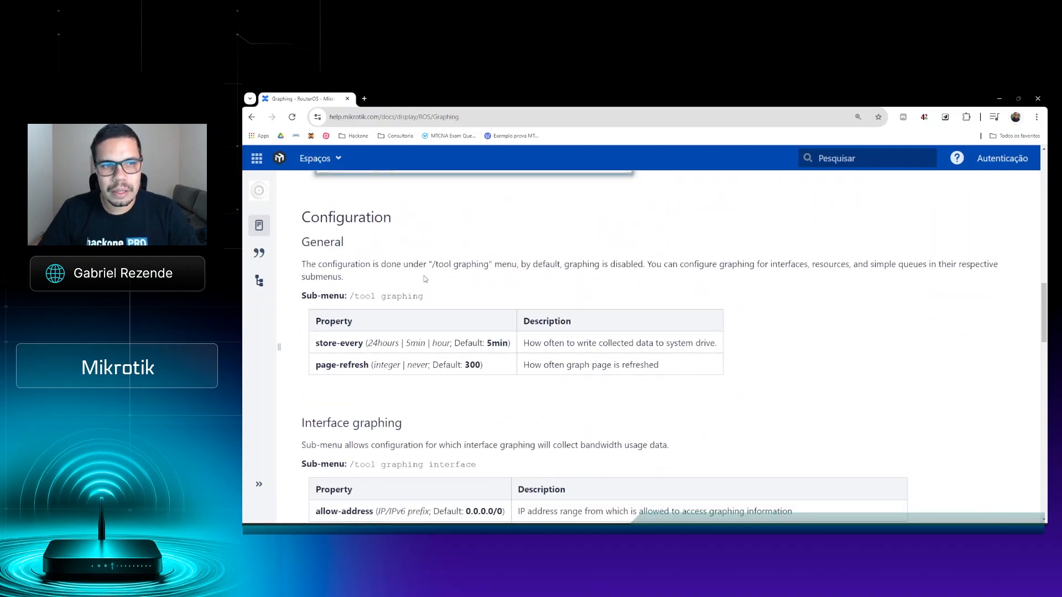
pyautogui.scroll(-8, 424, 278)
pyautogui.scroll(-6, 424, 278)
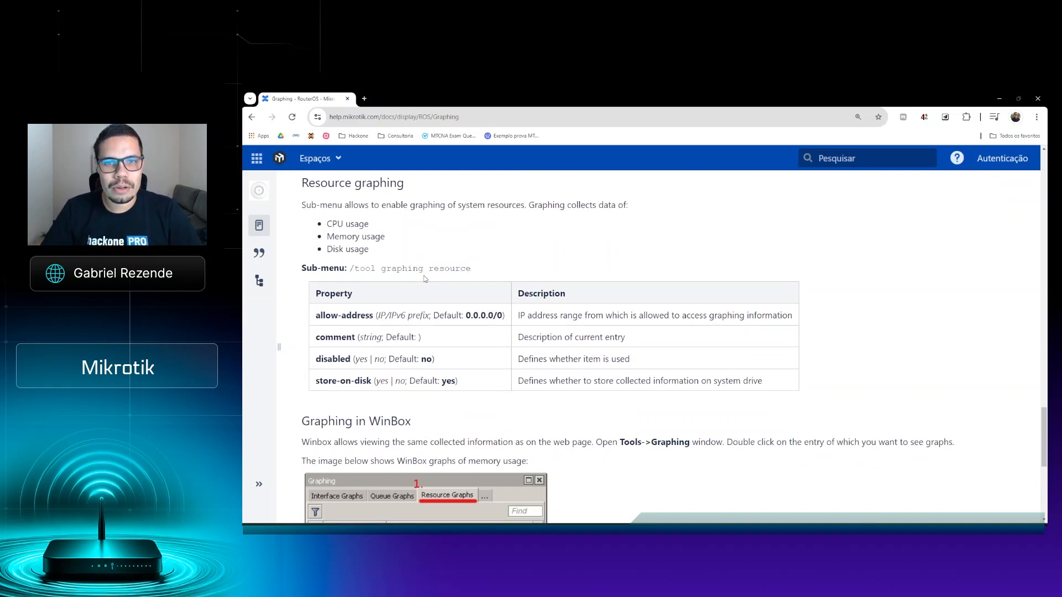
pyautogui.scroll(-5, 424, 279)
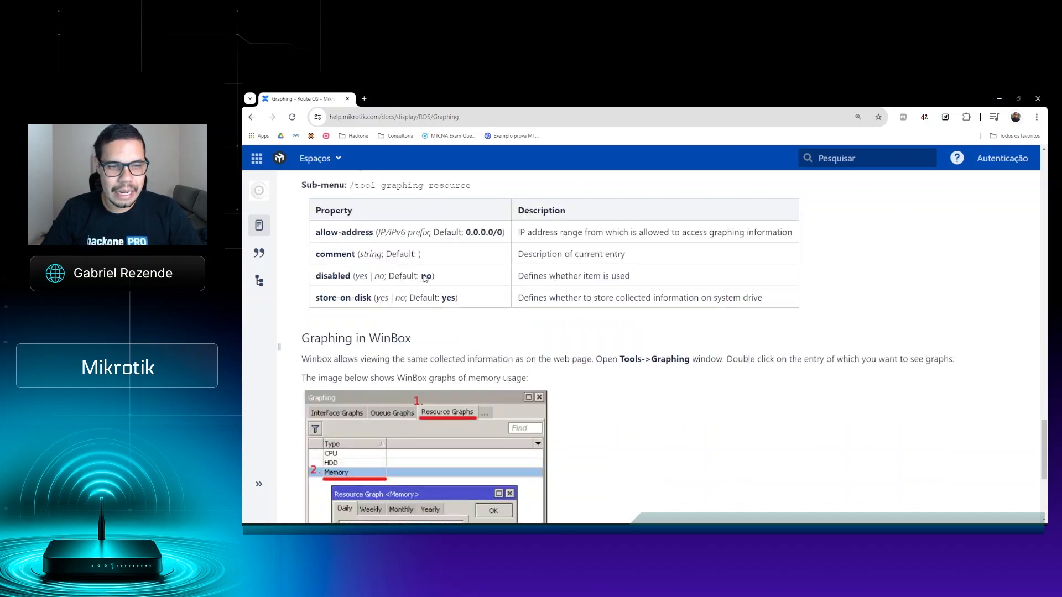
pyautogui.scroll(-2, 423, 275)
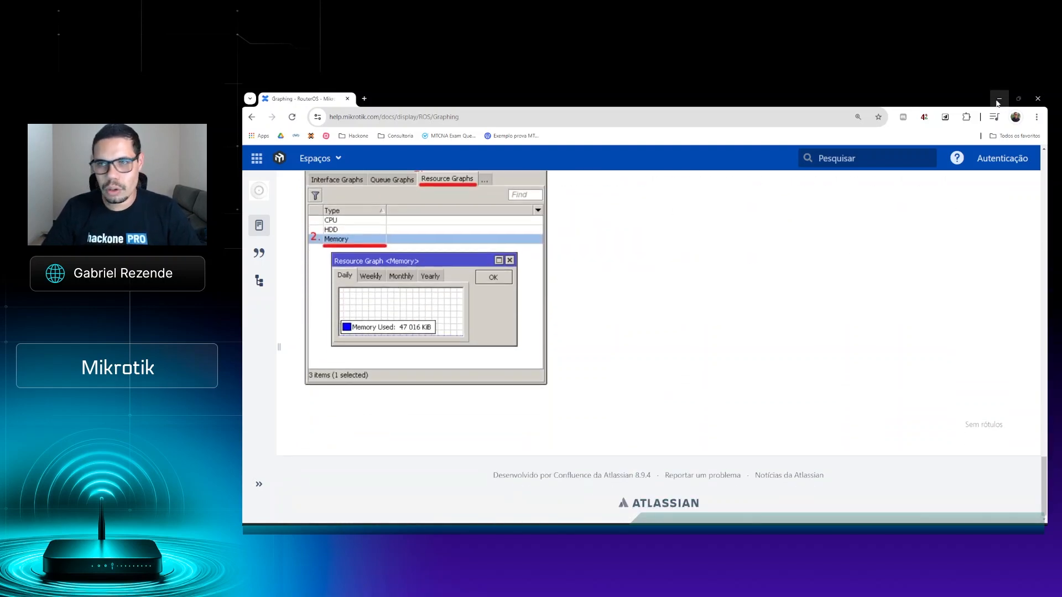
# Step: Switch to WinBox, open the Graphing tool and enlarge its window to fit all of its rule and graph categories
pyautogui.click(999, 99)
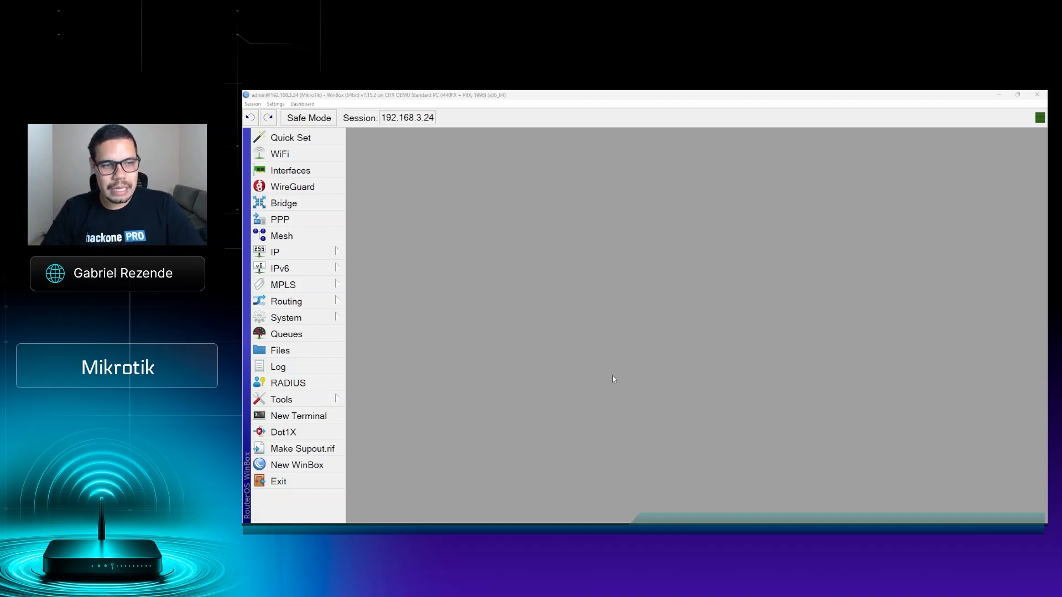
pyautogui.click(299, 404)
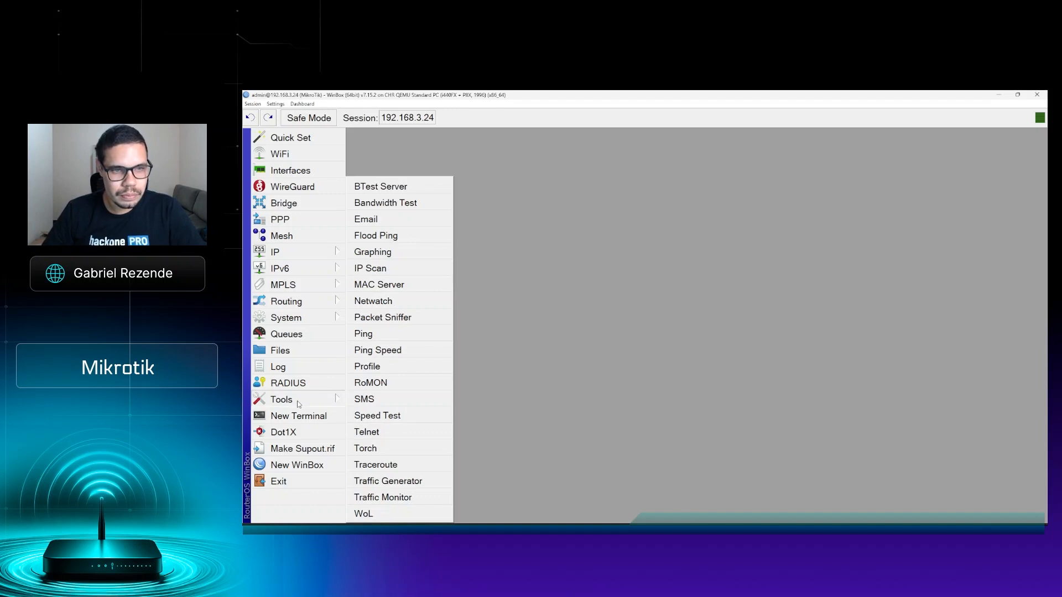
pyautogui.click(387, 255)
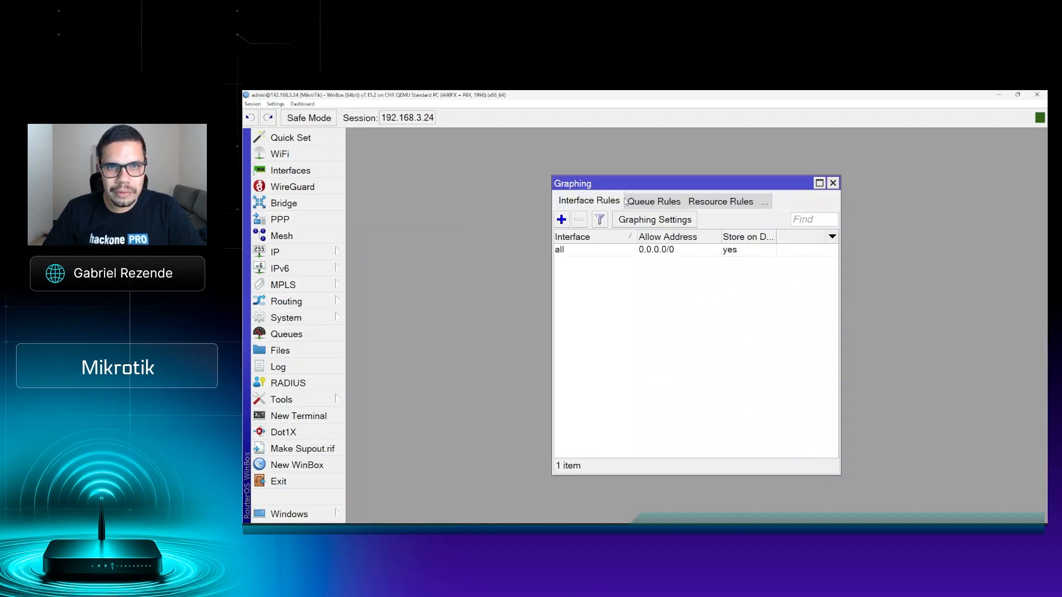
pyautogui.moveTo(627, 185); pyautogui.dragTo(564, 175)
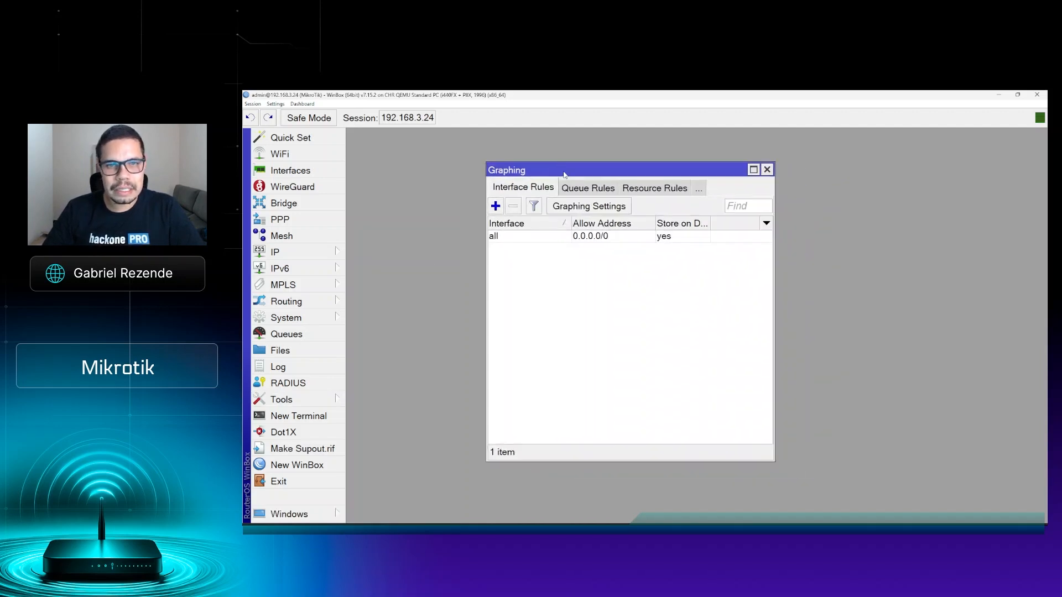
pyautogui.moveTo(775, 457); pyautogui.dragTo(1000, 495)
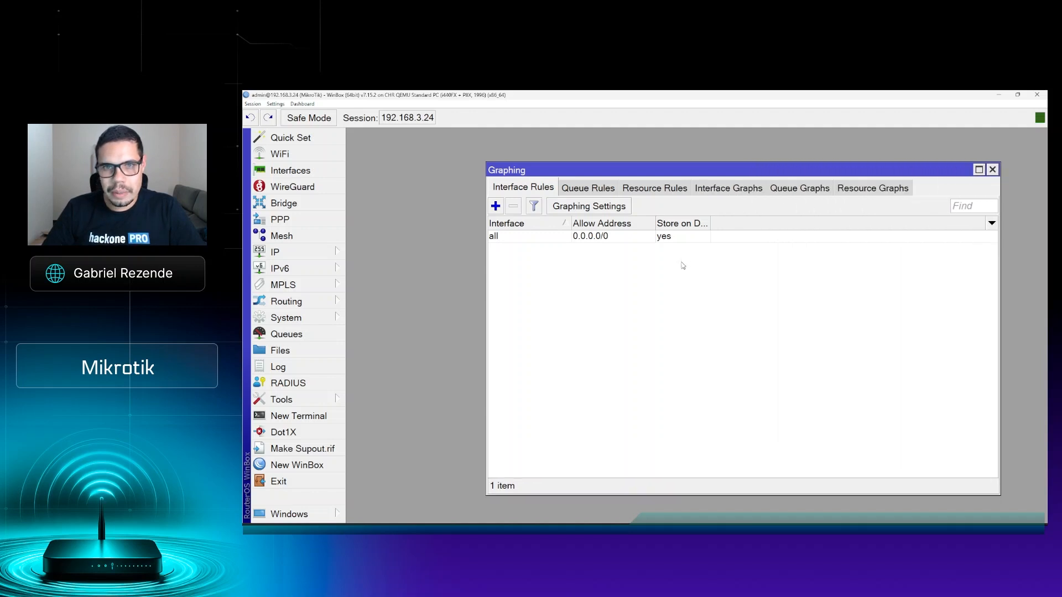
pyautogui.moveTo(701, 170); pyautogui.dragTo(700, 160)
pyautogui.moveTo(577, 157); pyautogui.dragTo(546, 159)
pyautogui.click(554, 228)
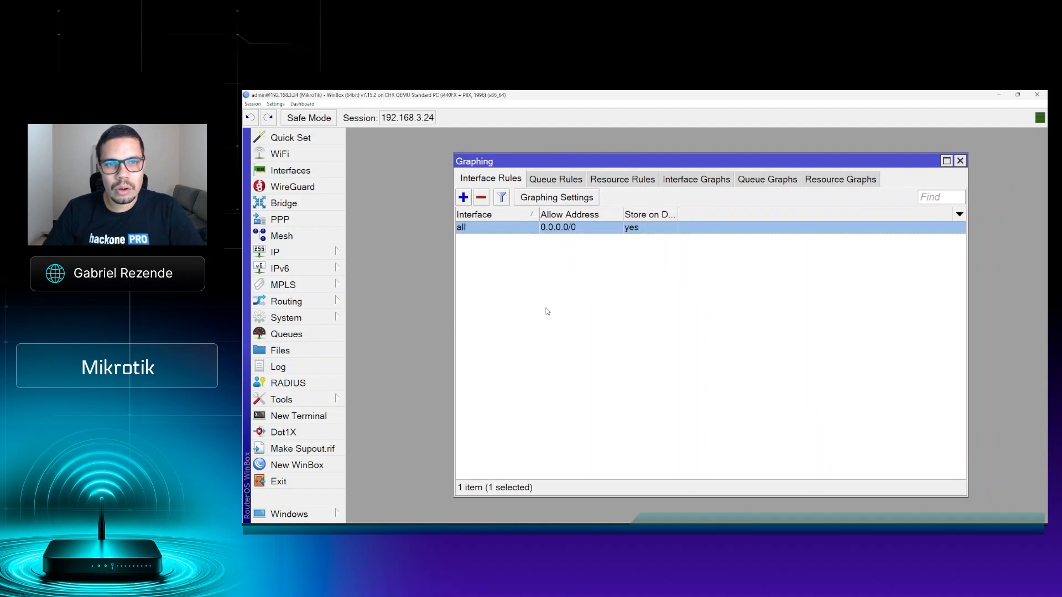
pyautogui.click(463, 197)
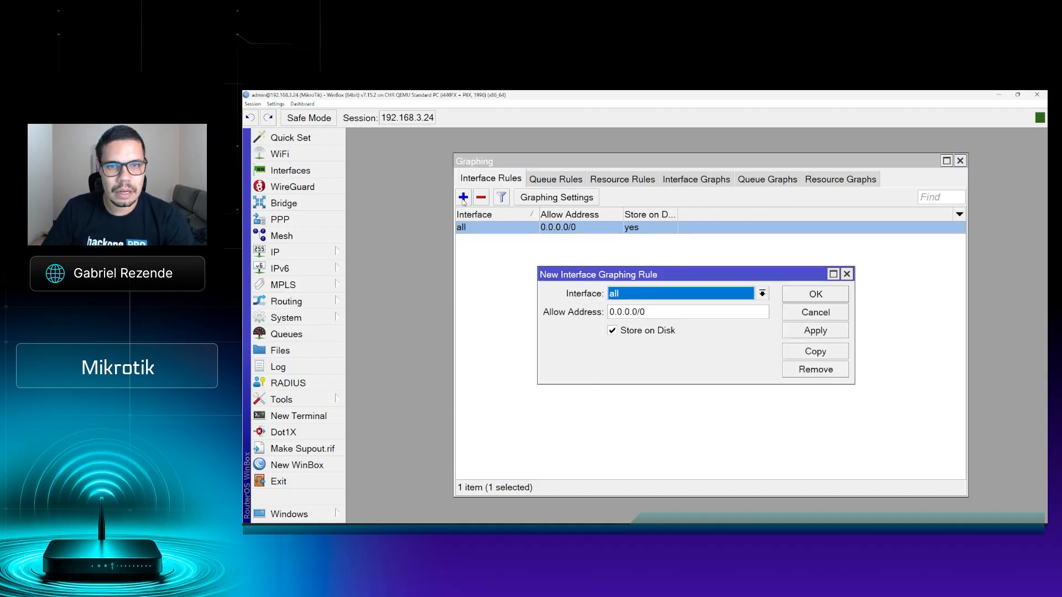
pyautogui.click(822, 314)
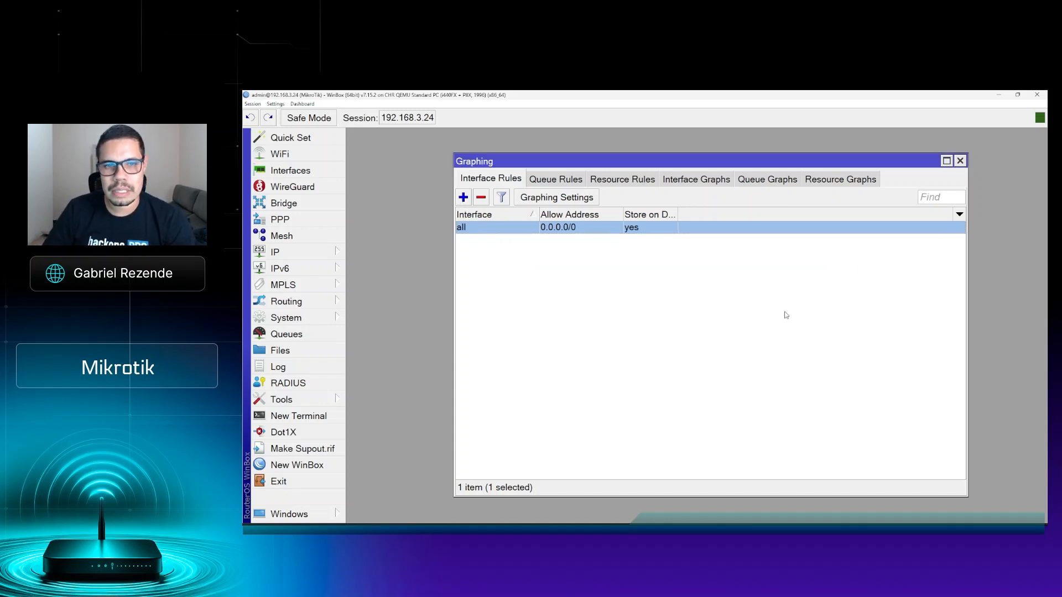
# Step: Start a new interface graphing rule with the interface set to all
pyautogui.doubleClick(540, 293)
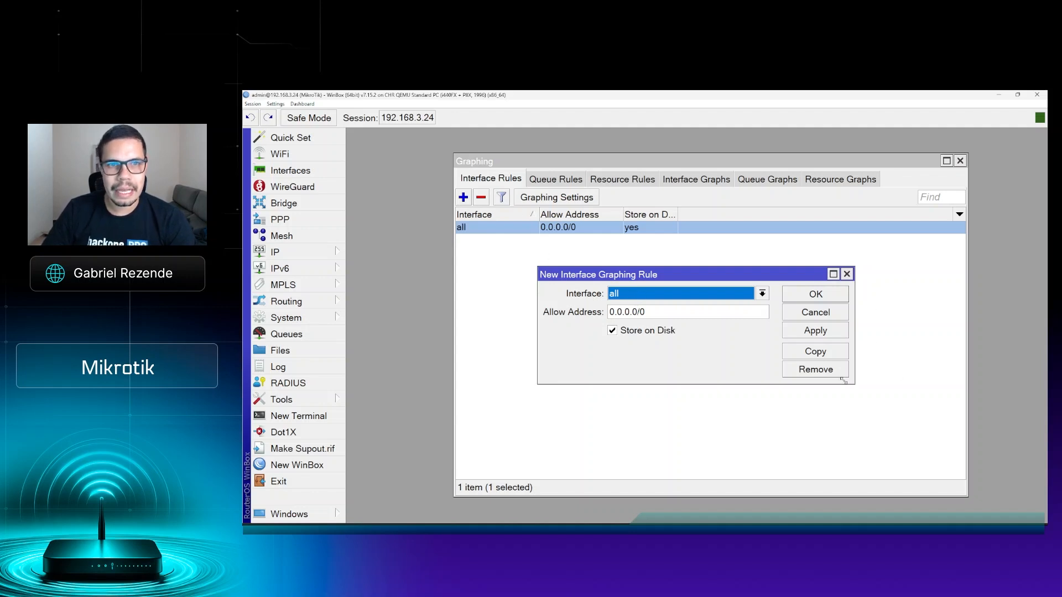
pyautogui.hotkey('alt', 'Tab')
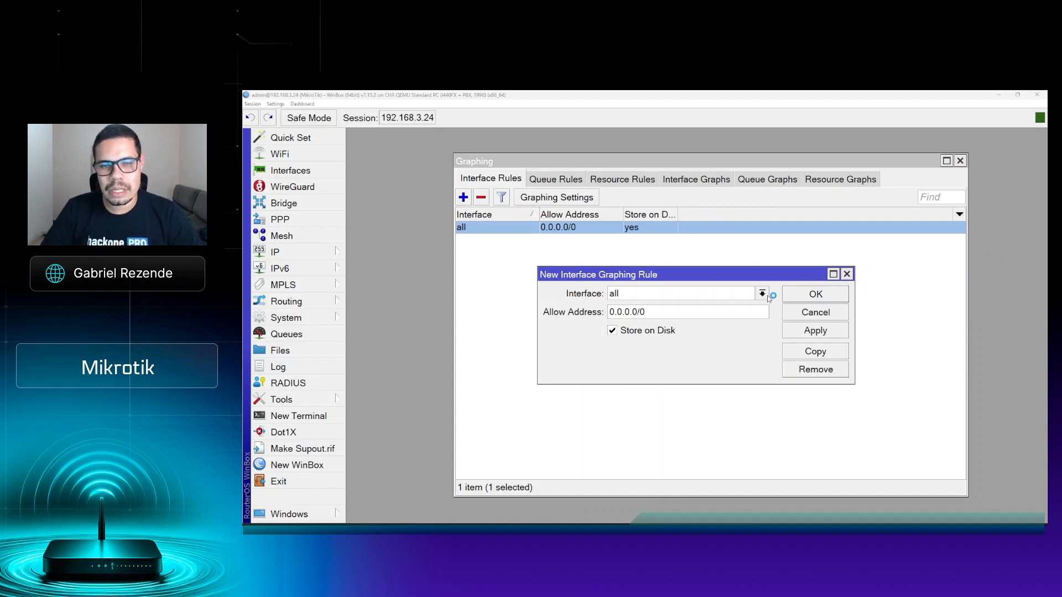
pyautogui.click(763, 294)
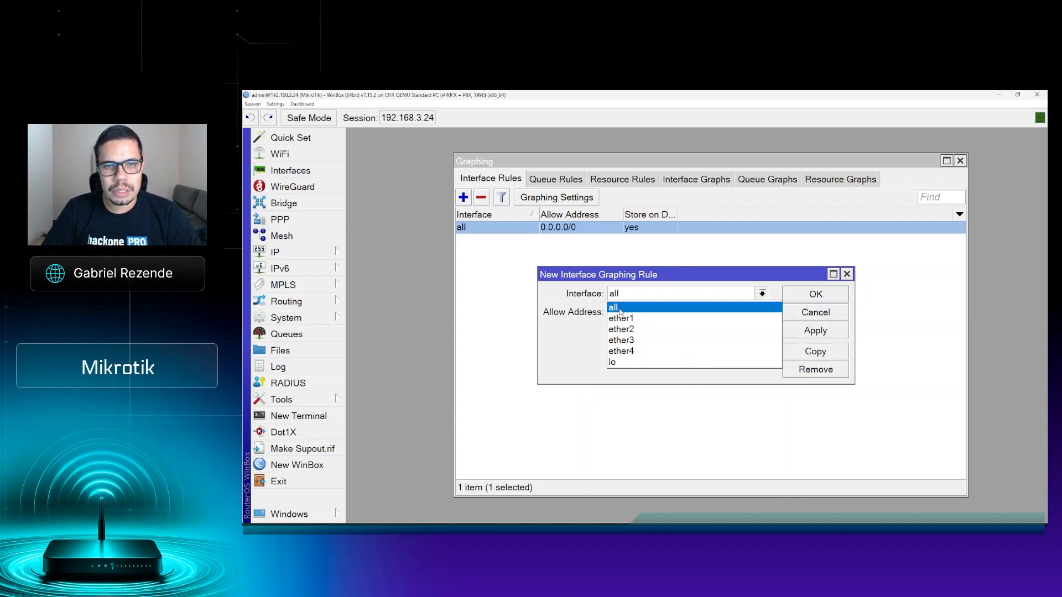
pyautogui.click(620, 308)
# Step: Save the new interface graphing rule with allow address 0.0.0.0/0 and Store on Disk enabled
pyautogui.moveTo(657, 314); pyautogui.dragTo(573, 325)
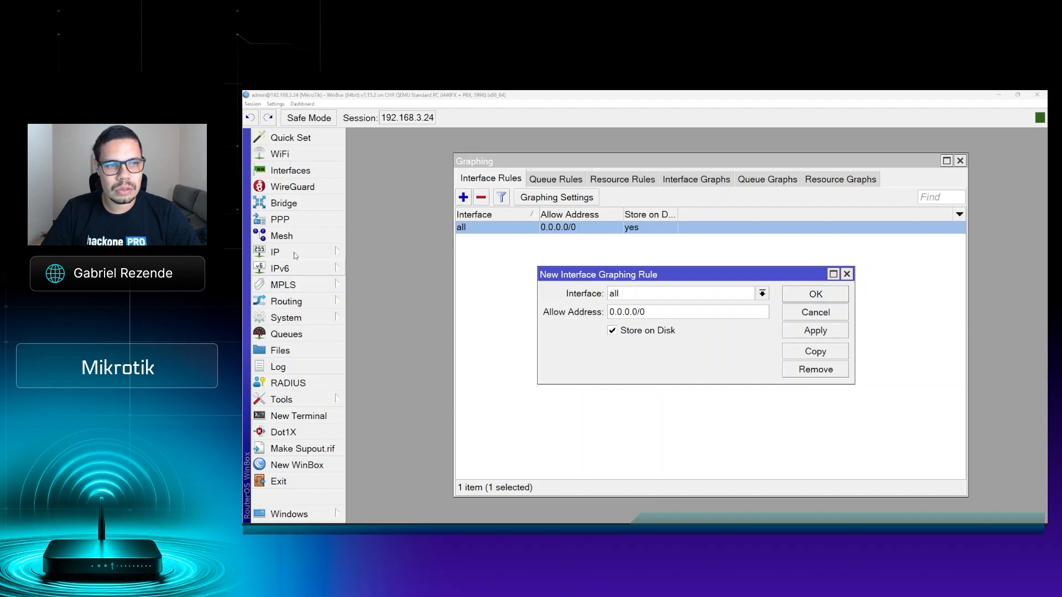
pyautogui.doubleClick(650, 312)
pyautogui.click(675, 314)
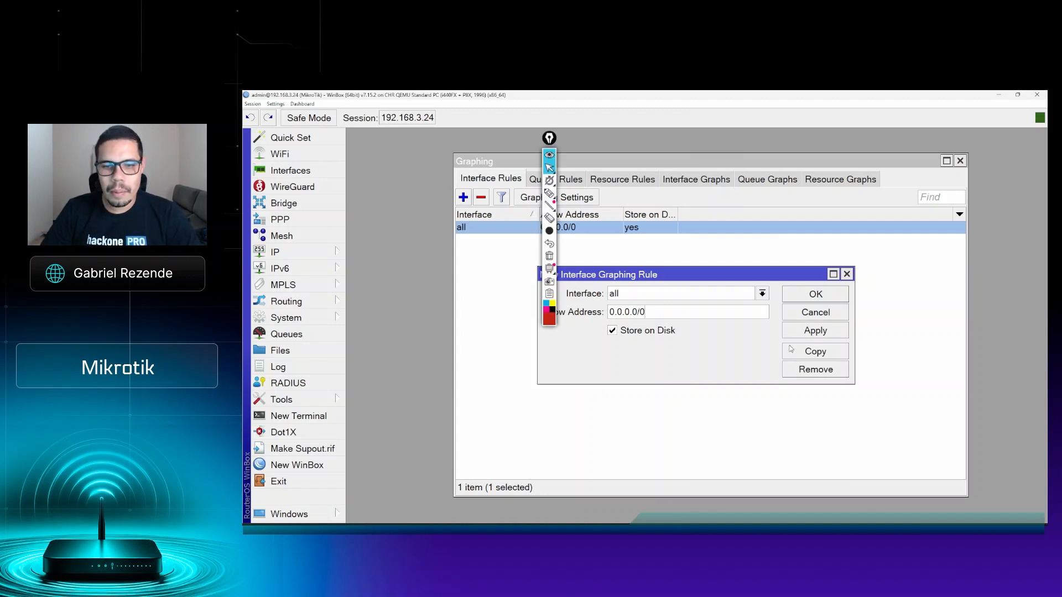
pyautogui.moveTo(551, 139); pyautogui.dragTo(996, 216)
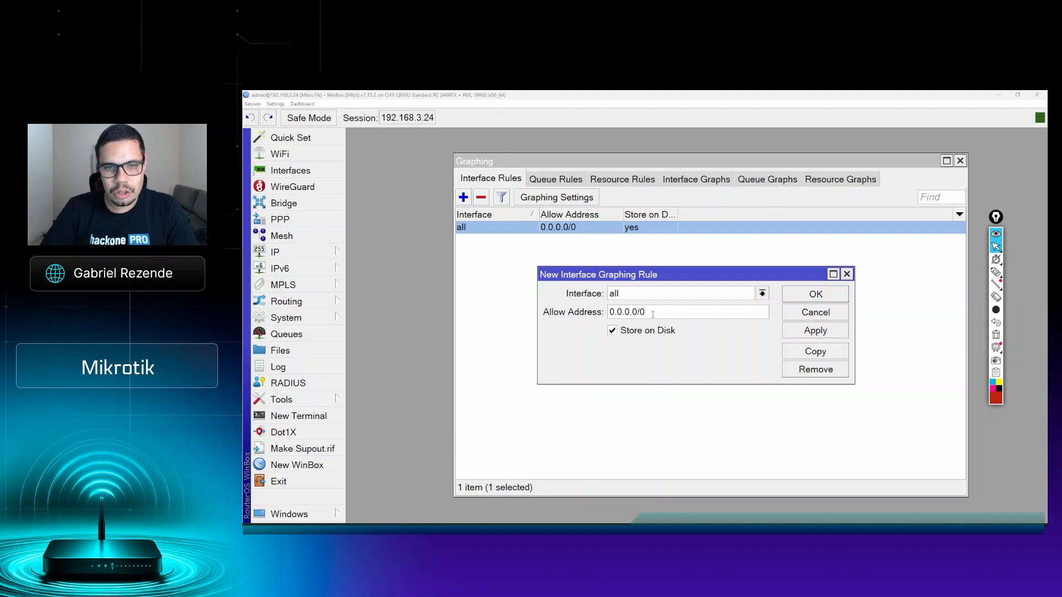
pyautogui.doubleClick(654, 313)
pyautogui.click(658, 311)
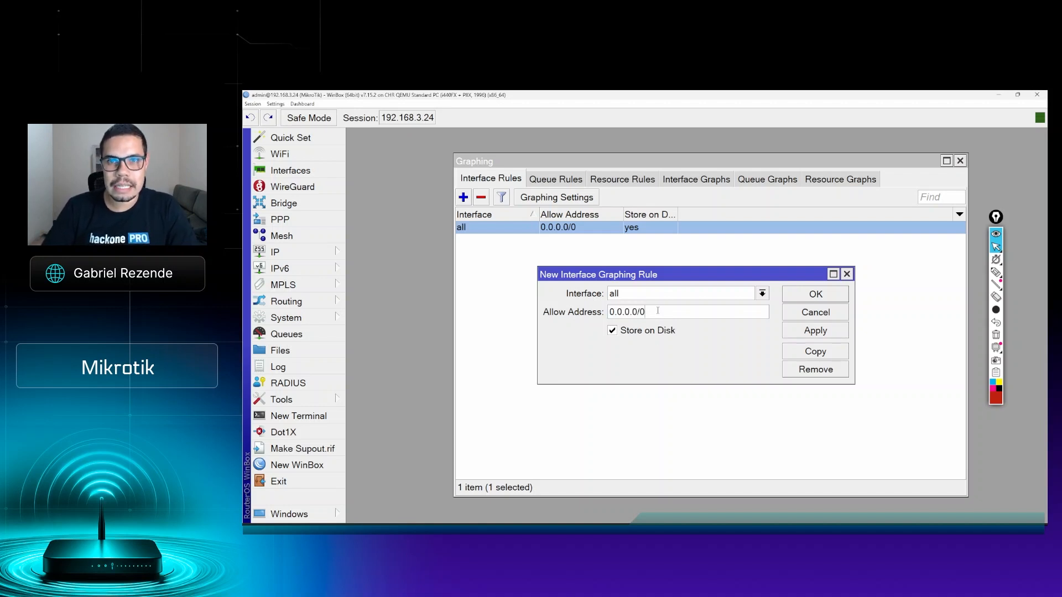
pyautogui.doubleClick(664, 316)
pyautogui.click(664, 316)
pyautogui.doubleClick(650, 315)
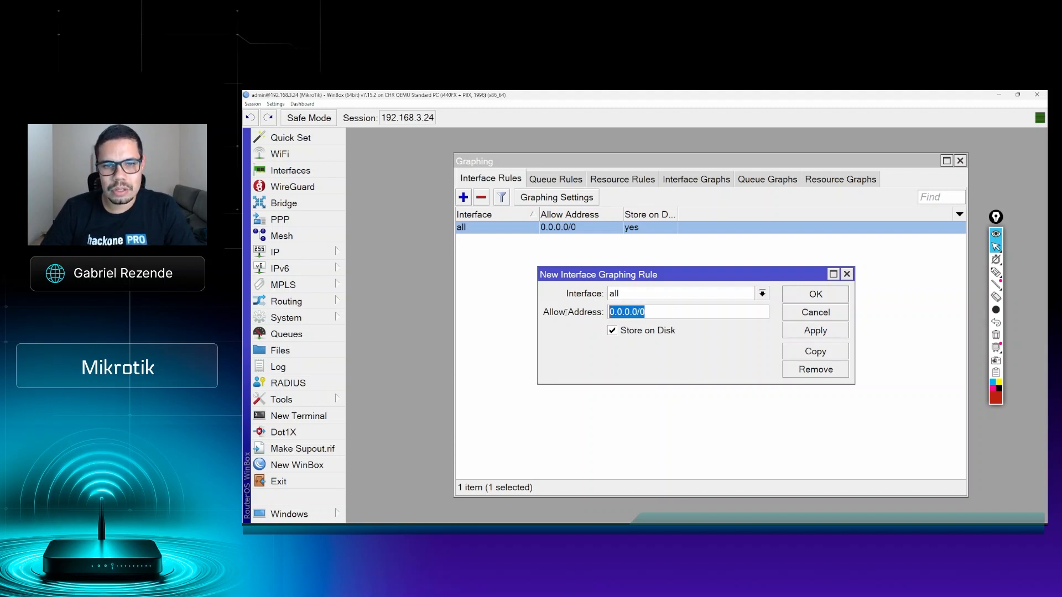
pyautogui.click(805, 295)
# Step: Remove the duplicate interface graphing rule for all interfaces and select the remaining one
pyautogui.click(498, 242)
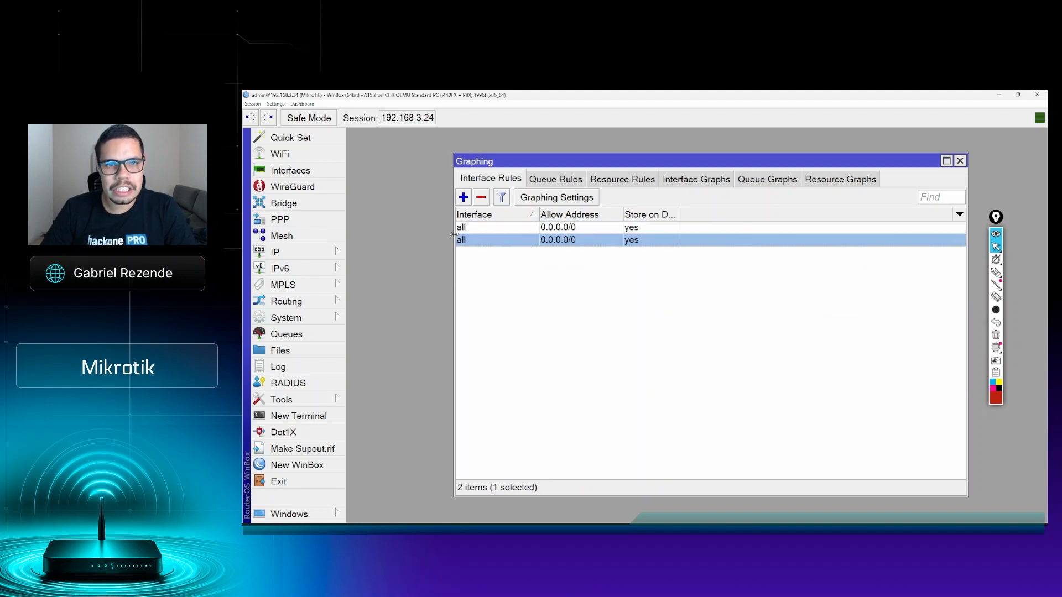
pyautogui.click(481, 198)
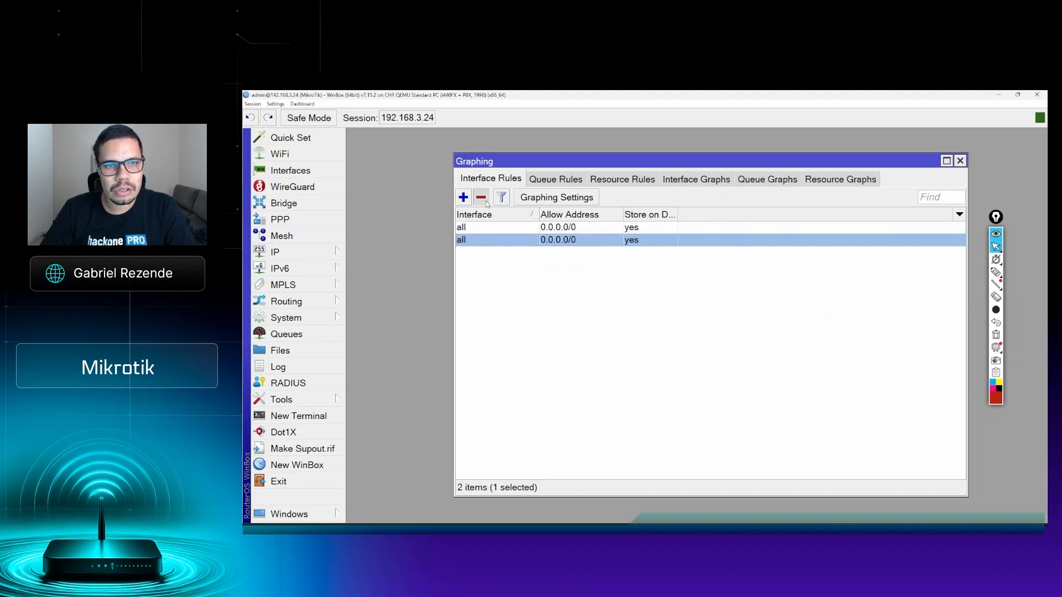
pyautogui.click(510, 231)
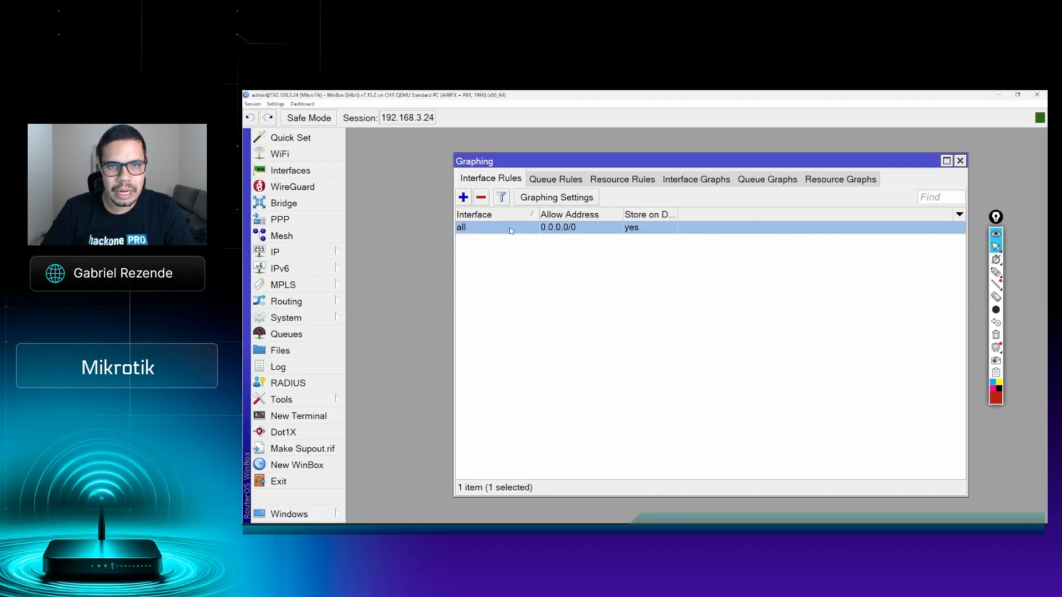
# Step: Open the existing rule for all interfaces, mark its Store on Disk option in red pen, clear the markup and close the rule
pyautogui.doubleClick(616, 231)
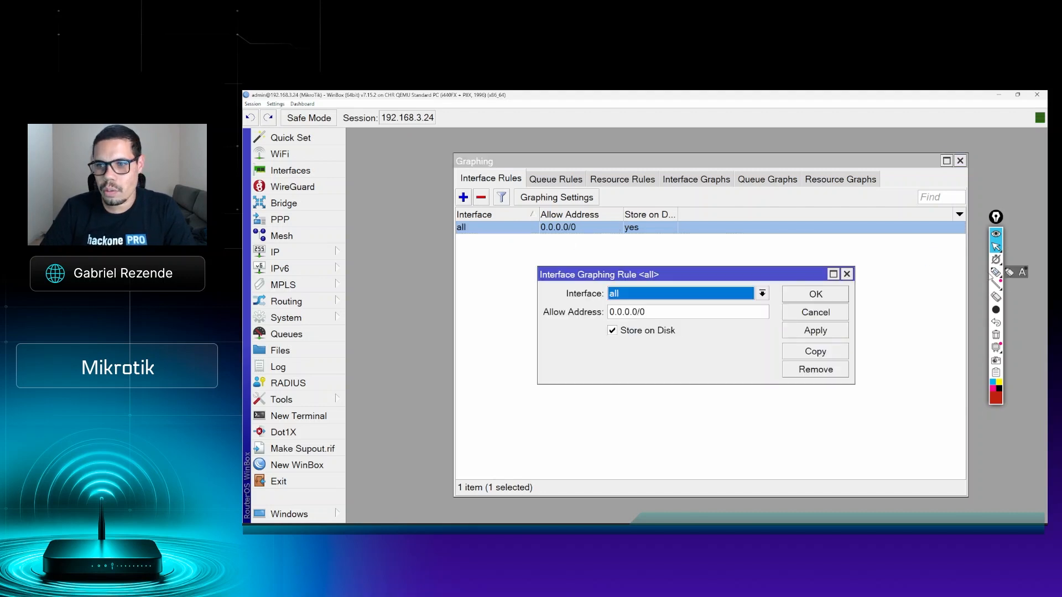
pyautogui.click(994, 272)
pyautogui.moveTo(617, 315)
pyautogui.mouseDown()
pyautogui.moveTo(635, 362)
pyautogui.moveTo(691, 328)
pyautogui.moveTo(587, 318)
pyautogui.mouseUp()
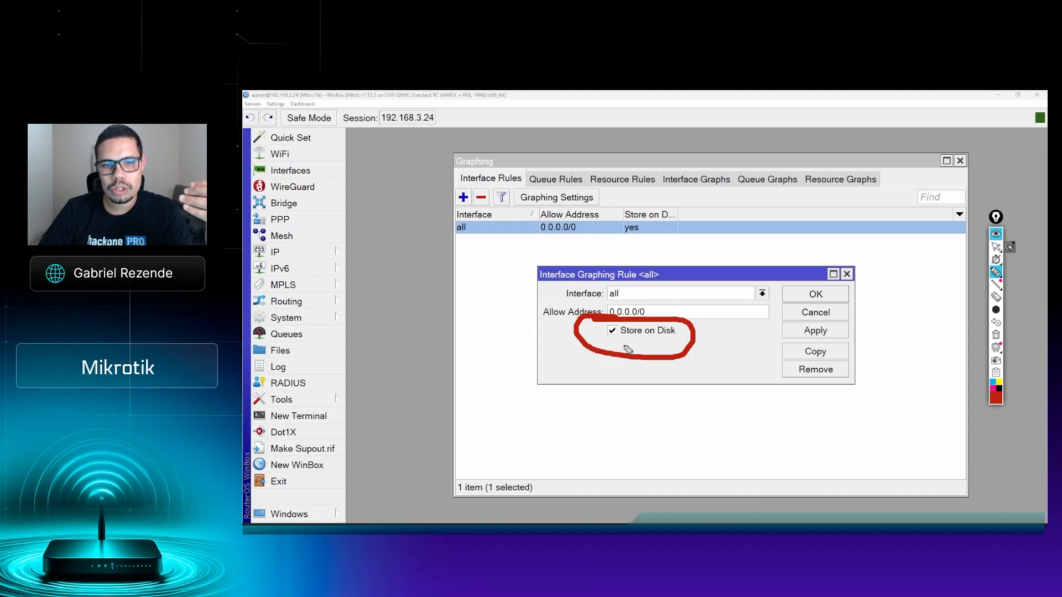
pyautogui.moveTo(609, 343); pyautogui.dragTo(672, 344)
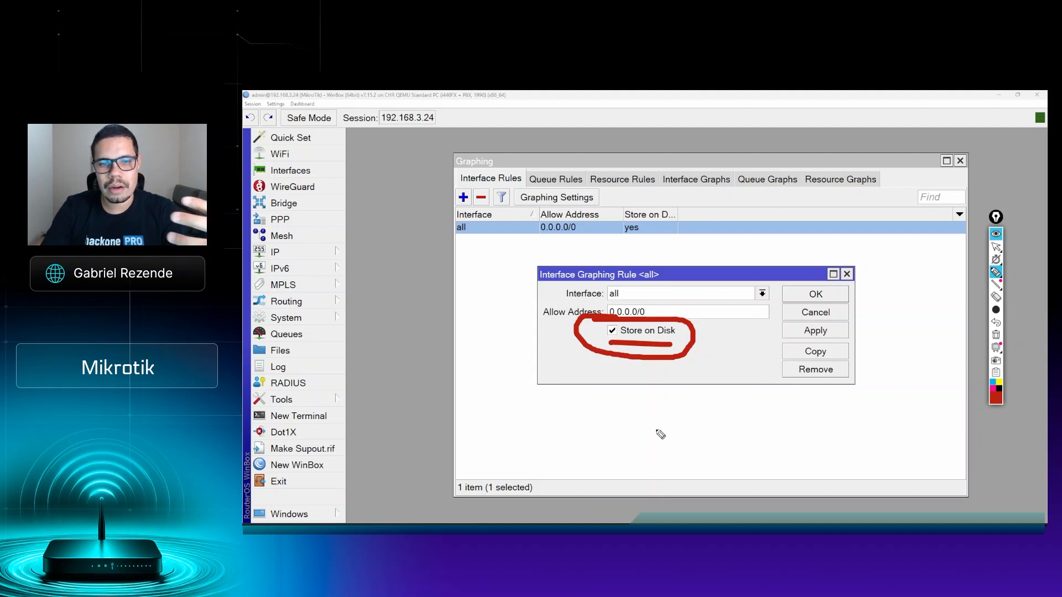
pyautogui.click(996, 335)
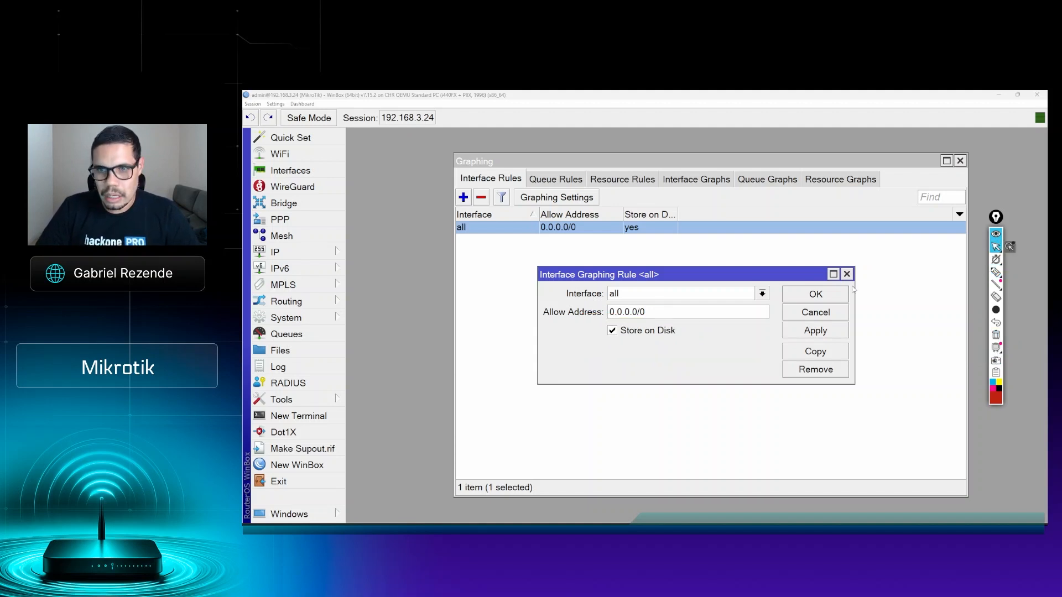
pyautogui.click(823, 297)
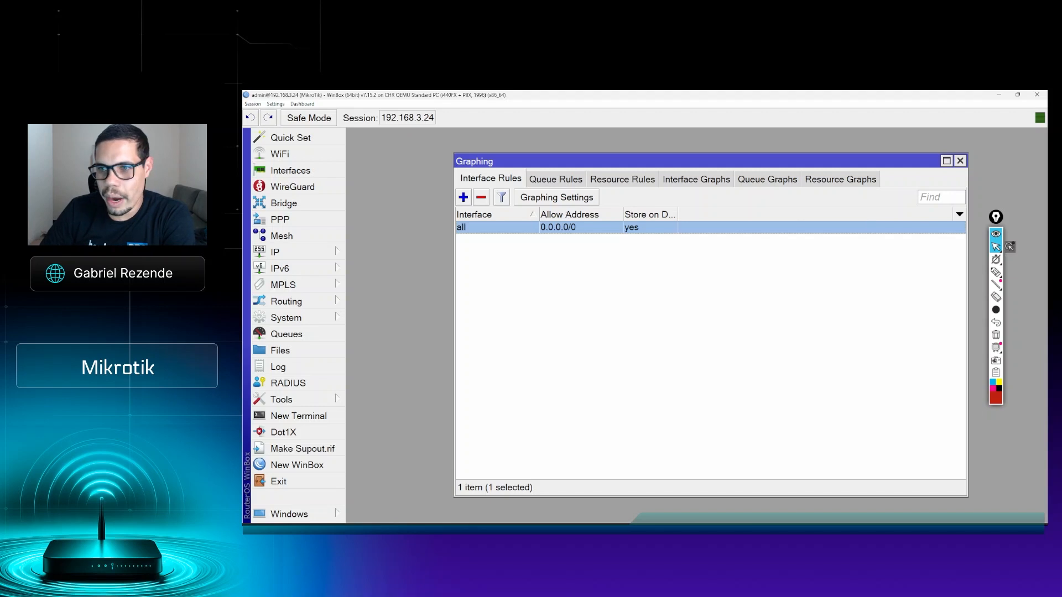
# Step: Underline the Graphing Settings label with a short red pen stroke
pyautogui.click(995, 272)
pyautogui.moveTo(526, 204); pyautogui.dragTo(551, 207)
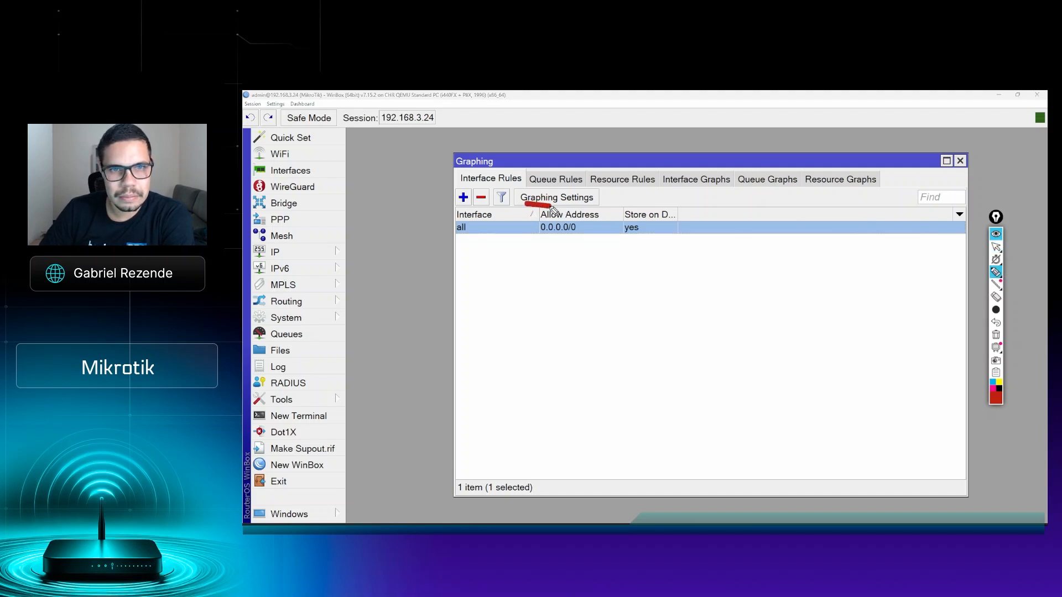
pyautogui.click(996, 247)
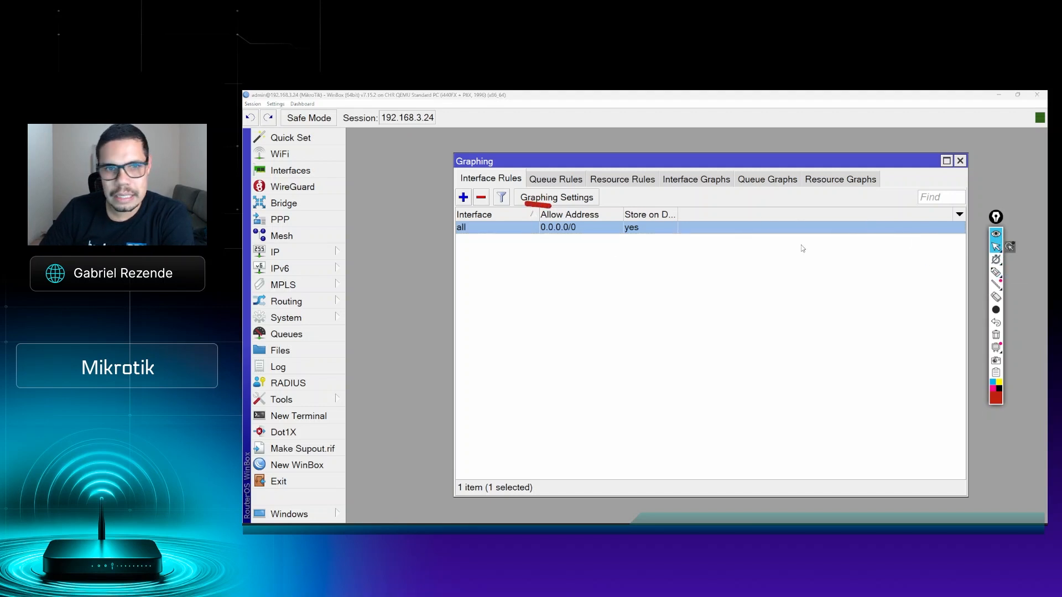
# Step: Open the Graphing Settings and review the available Store Every intervals, keeping 5 min
pyautogui.click(548, 198)
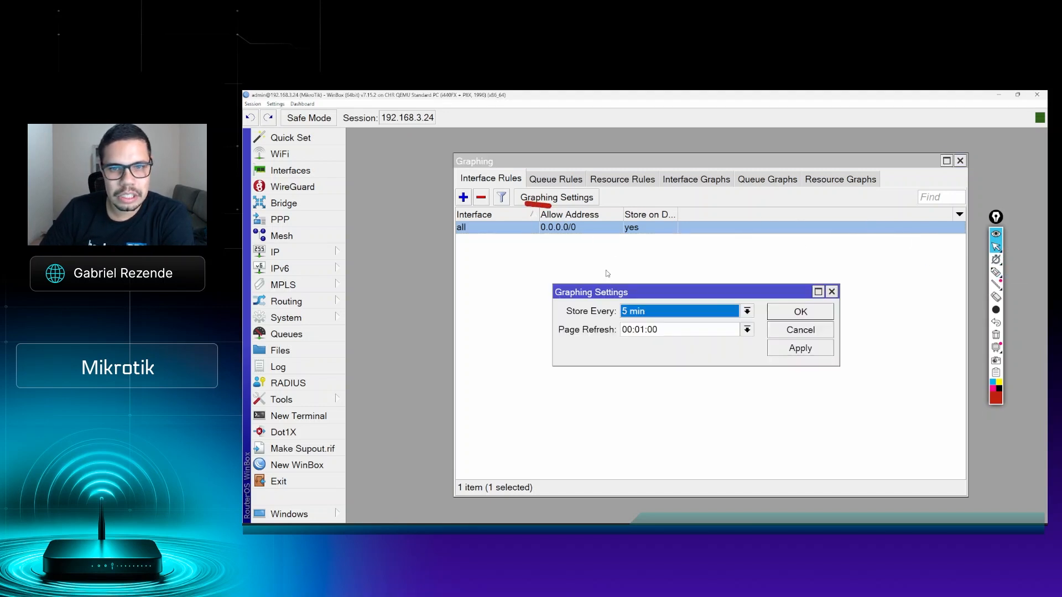
pyautogui.click(667, 312)
pyautogui.click(667, 312)
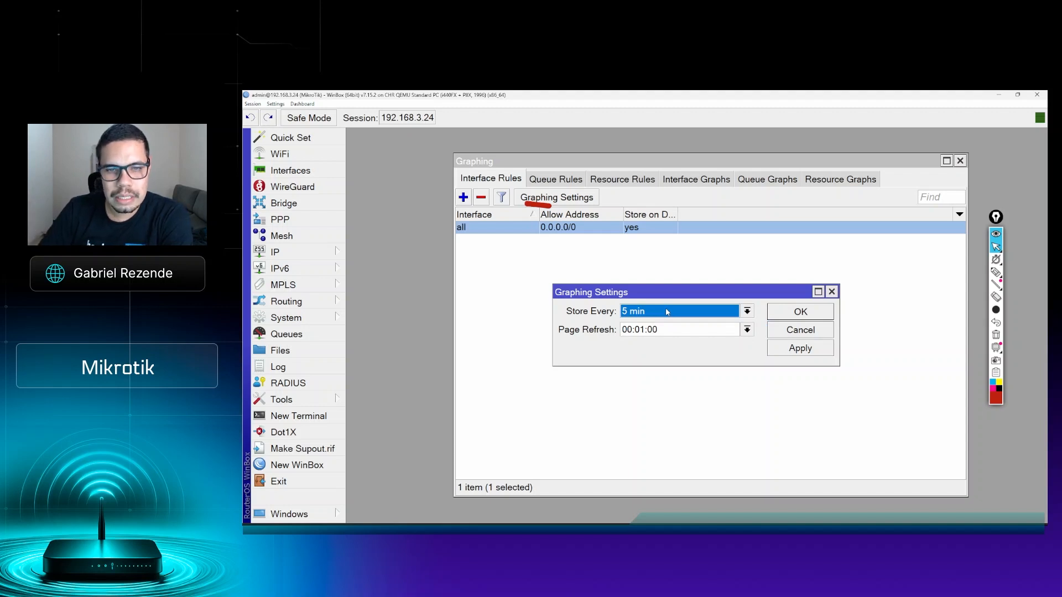
pyautogui.click(667, 312)
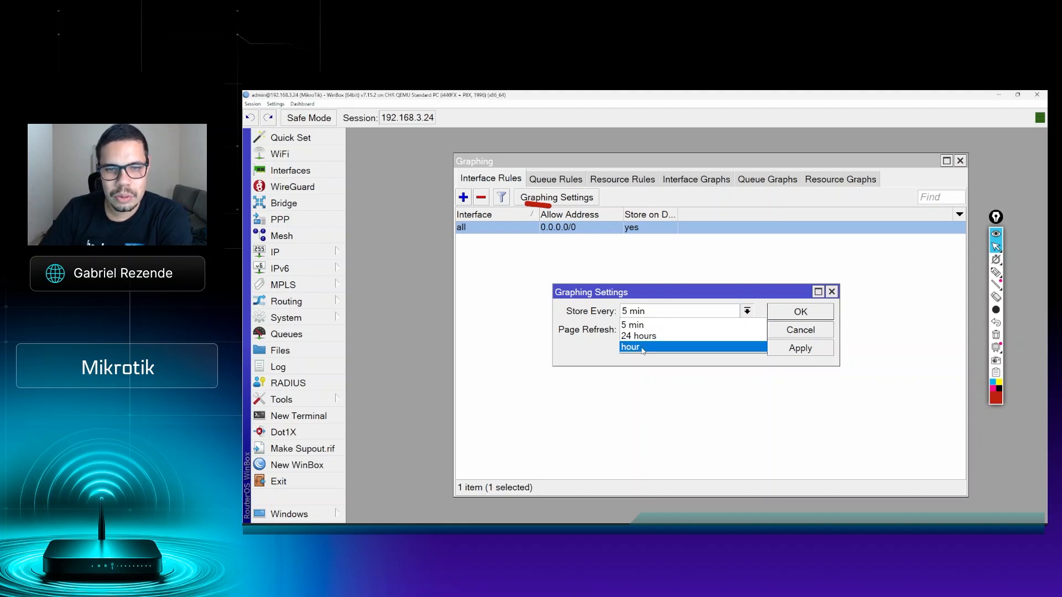
pyautogui.click(595, 324)
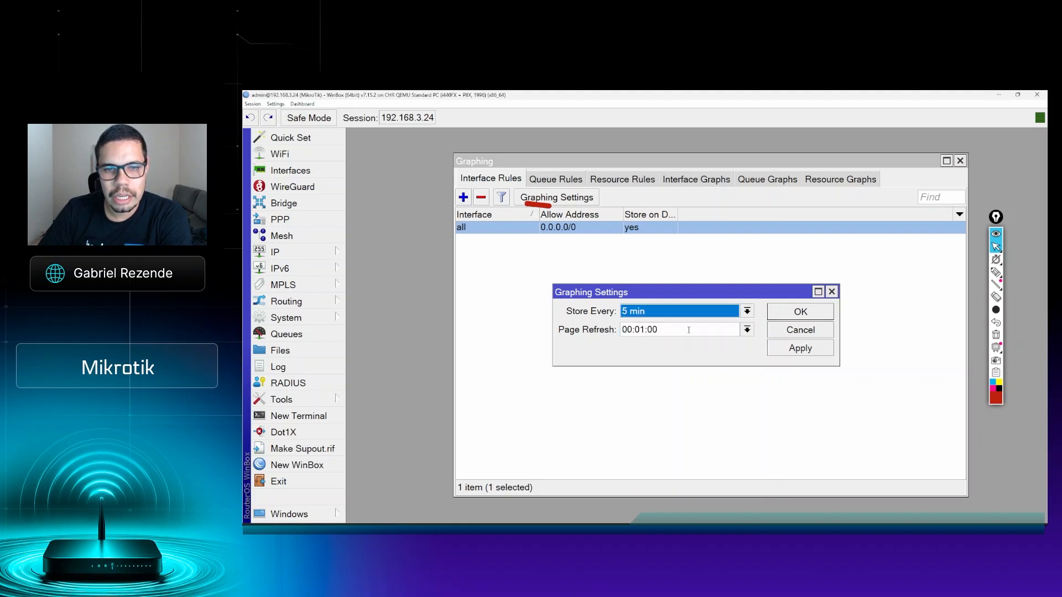
# Step: Set the Page Refresh interval to 00:01:00 and save the graphing settings
pyautogui.click(688, 330)
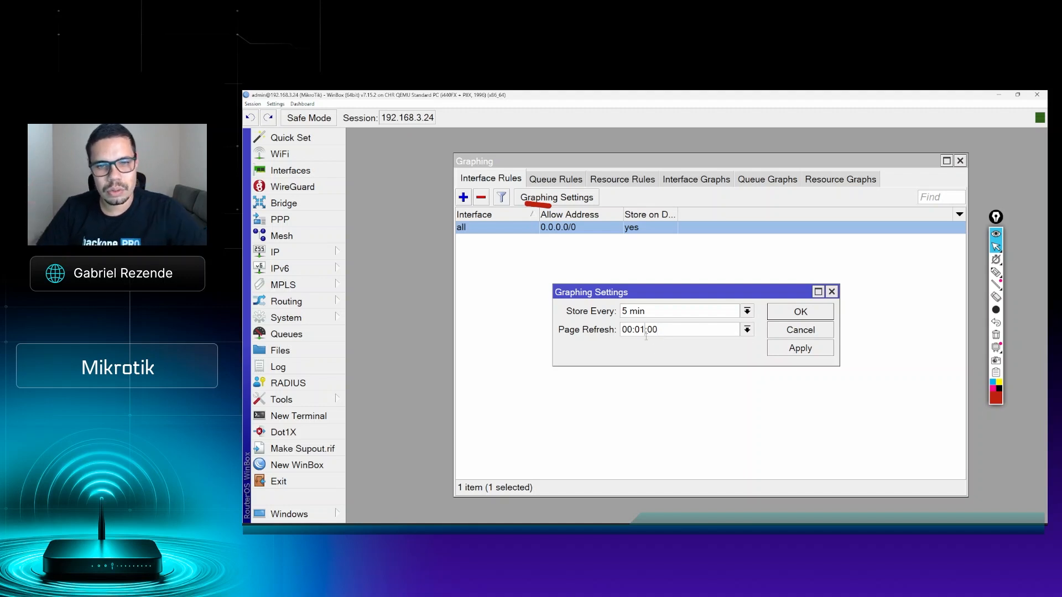
pyautogui.press('BackSpace')
pyautogui.write('5')
pyautogui.press('BackSpace')
pyautogui.write('1')
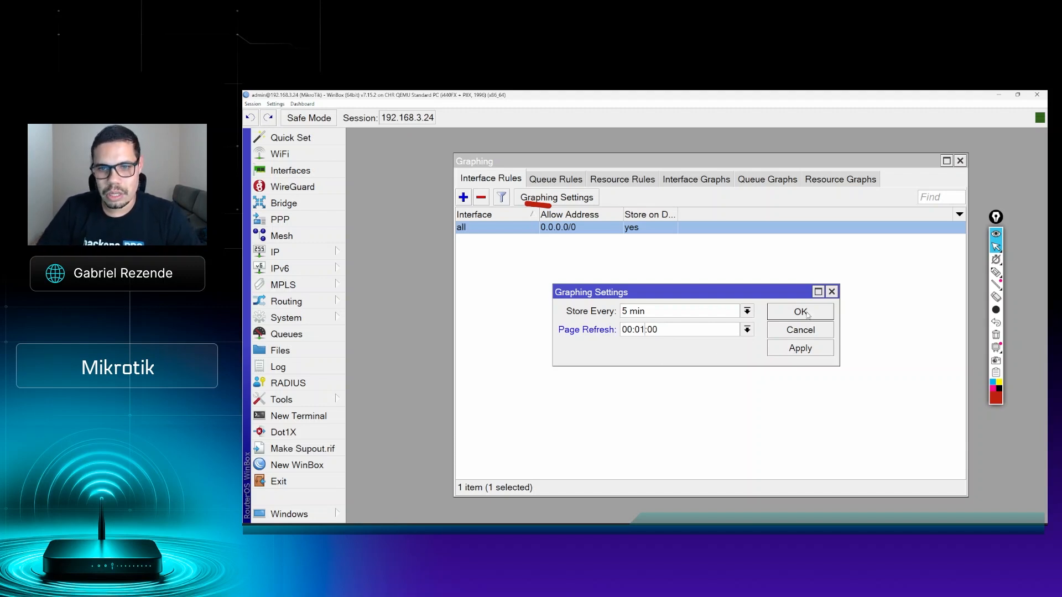
pyautogui.click(806, 312)
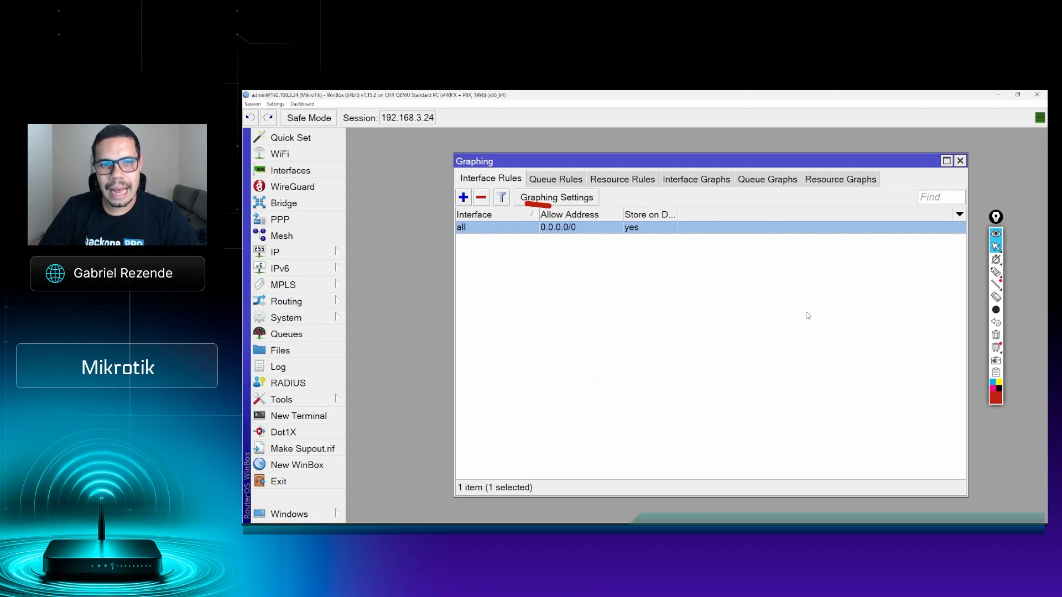
# Step: Clear the red pen markup and select the queue graphing rule for all simple queues
pyautogui.click(996, 334)
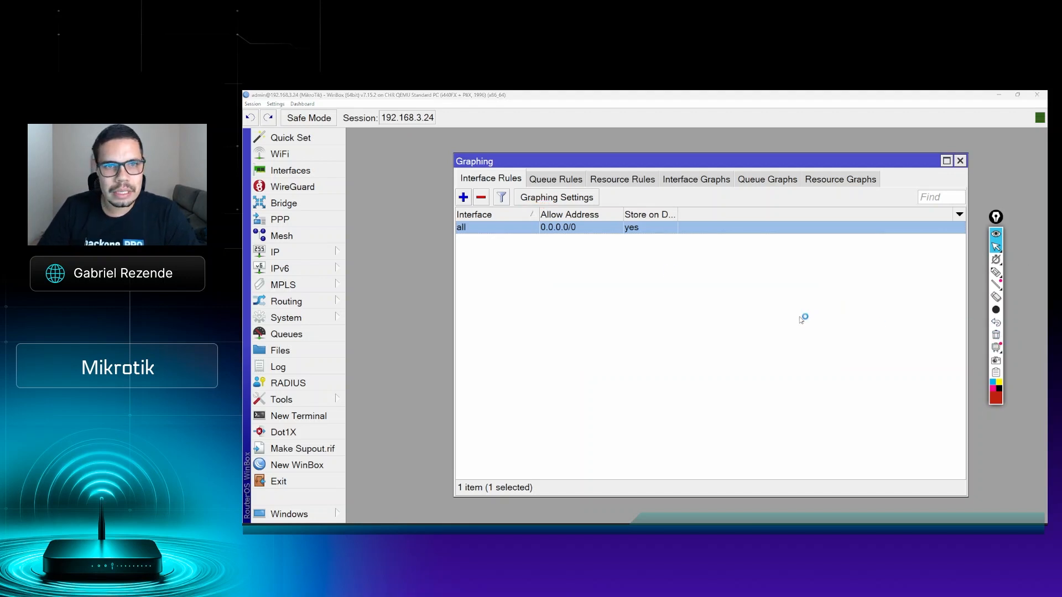
pyautogui.click(996, 247)
pyautogui.click(541, 180)
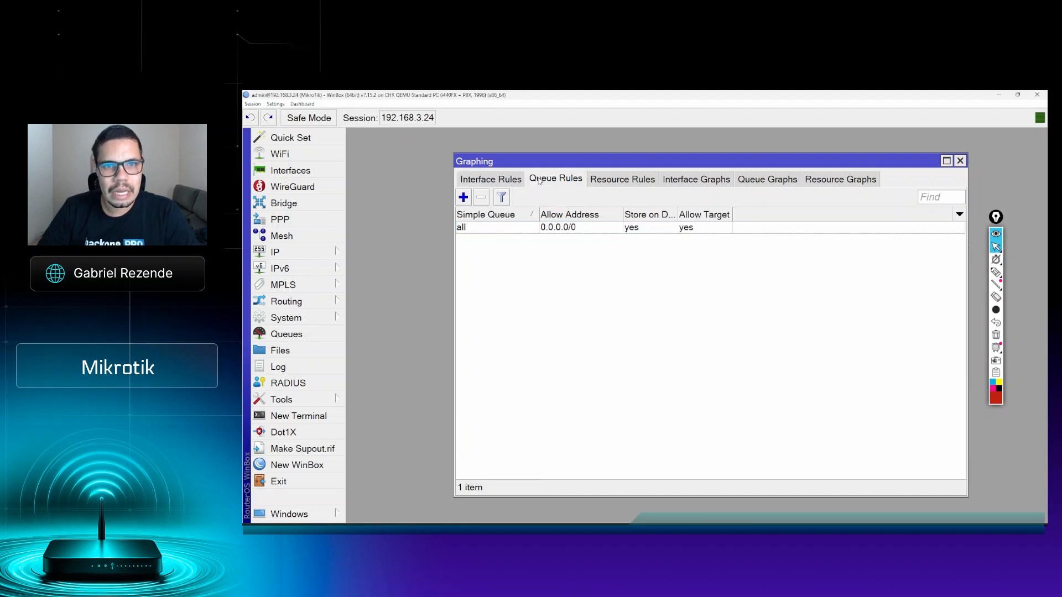
pyautogui.click(559, 231)
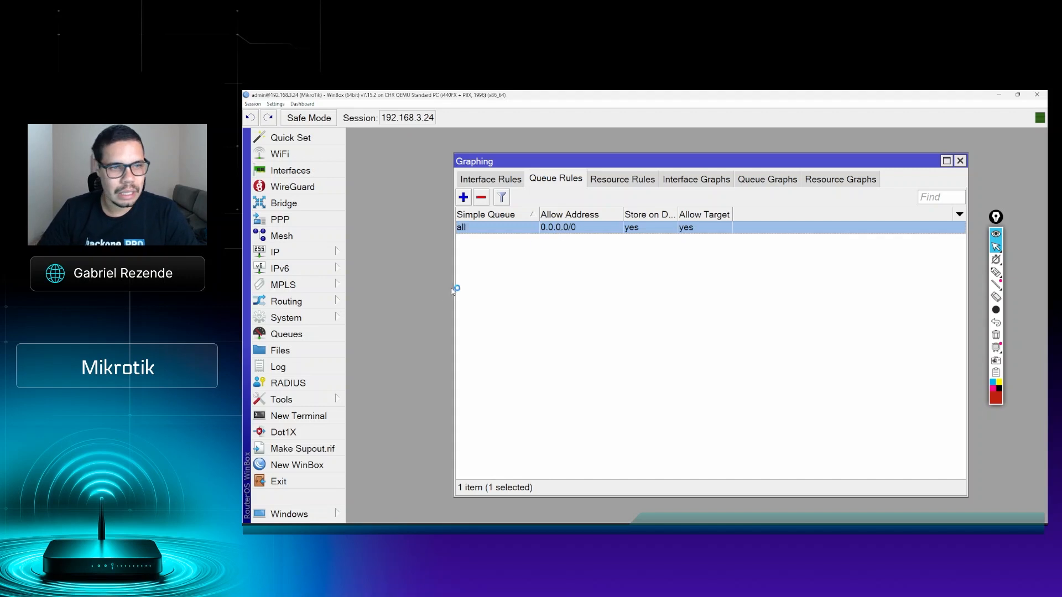
# Step: Open the simple queue list, select the Cliente 1 queue, widen the Name column and maximize the list
pyautogui.click(308, 335)
pyautogui.click(531, 252)
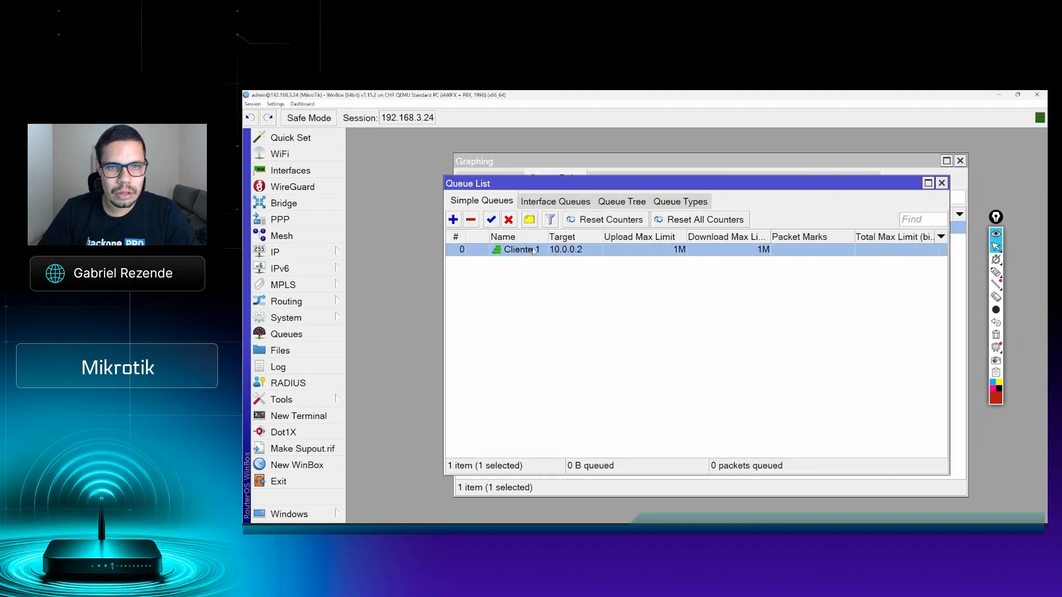
pyautogui.moveTo(547, 238); pyautogui.dragTo(577, 238)
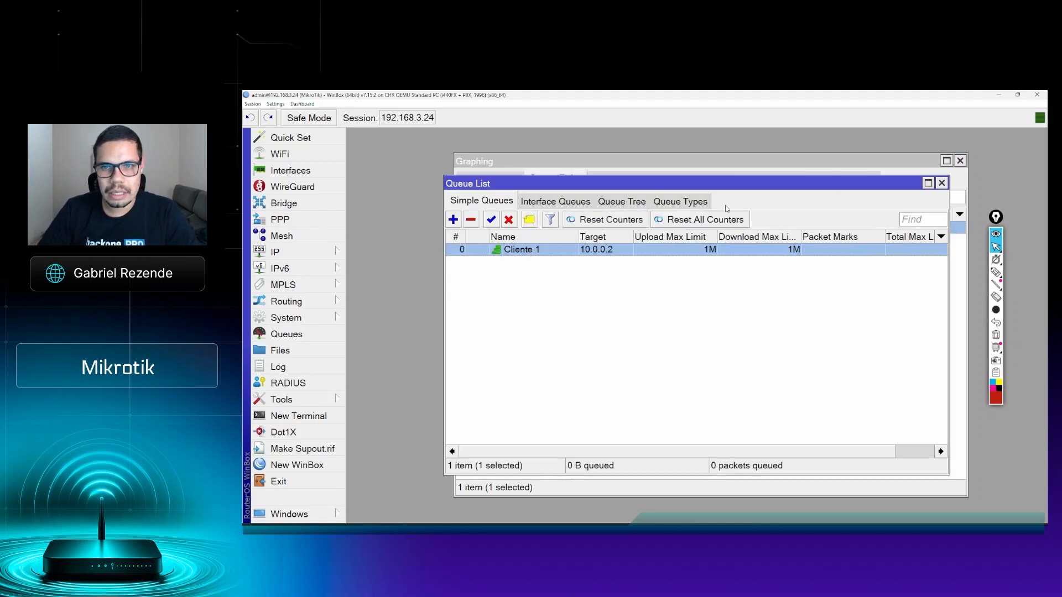
pyautogui.doubleClick(707, 186)
# Step: Add the Upload and Download columns to the simple queue list
pyautogui.rightClick(500, 220)
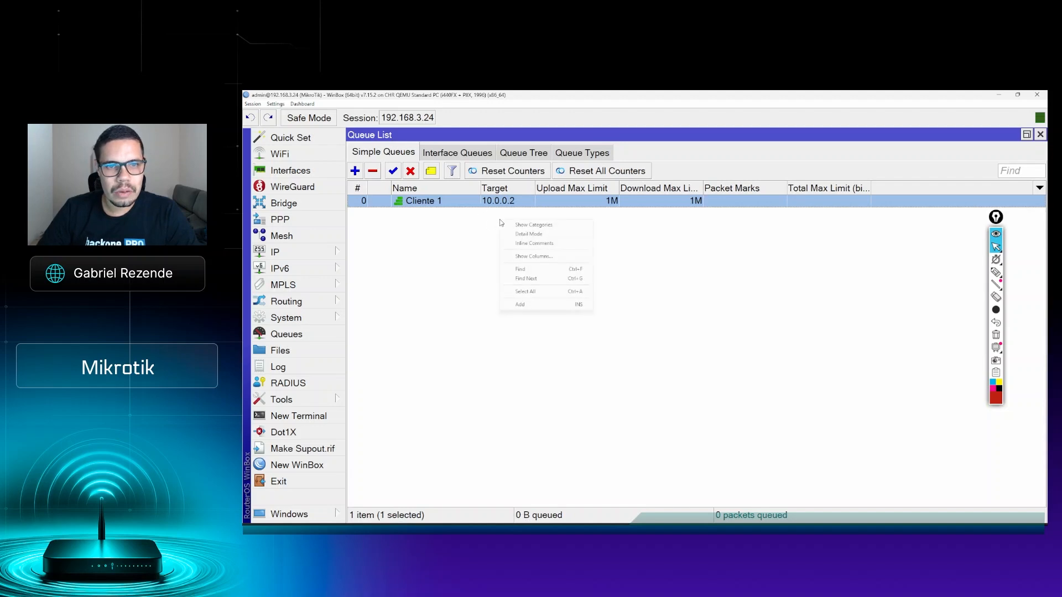
pyautogui.click(553, 256)
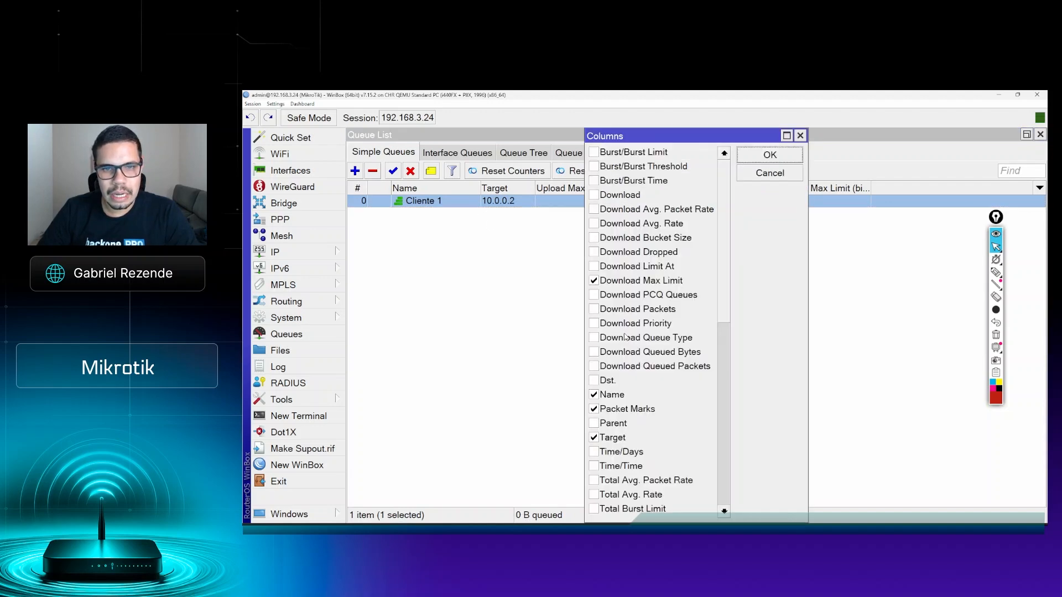
pyautogui.scroll(-4, 613, 331)
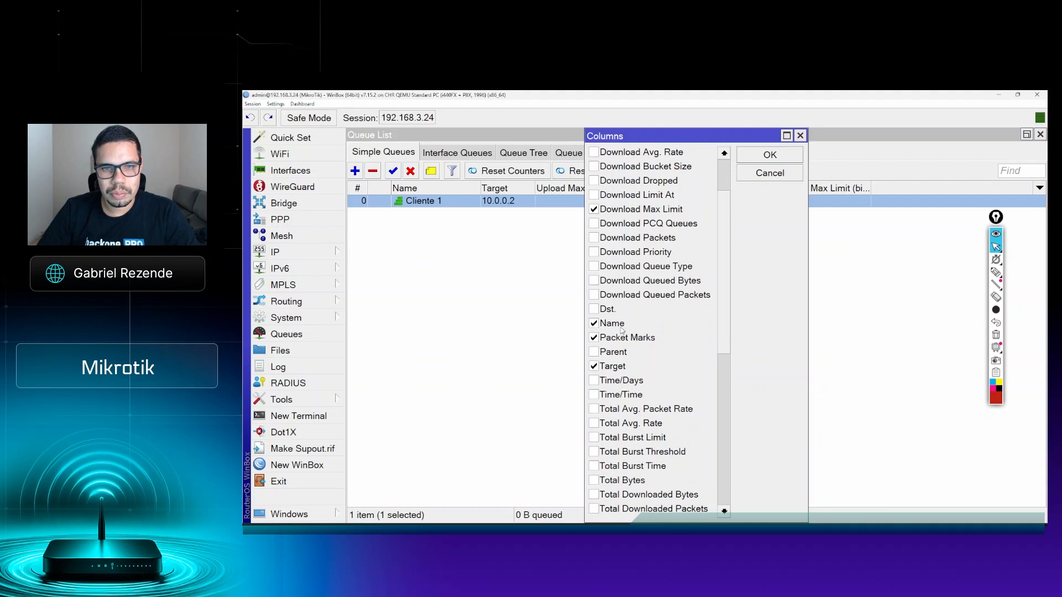
pyautogui.scroll(-6, 613, 331)
pyautogui.click(614, 339)
pyautogui.click(769, 155)
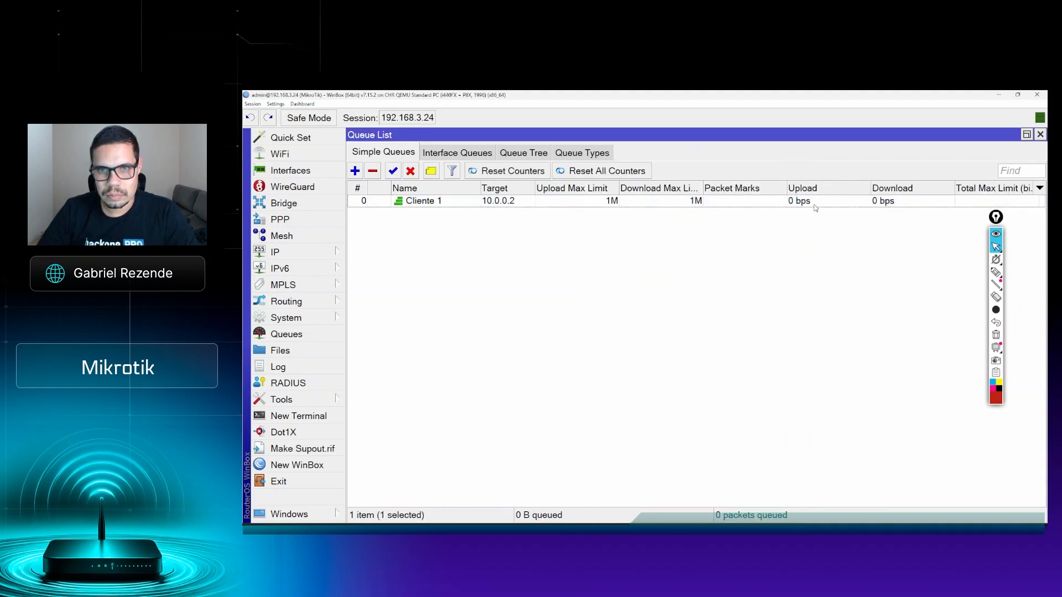
pyautogui.moveTo(332, 528)
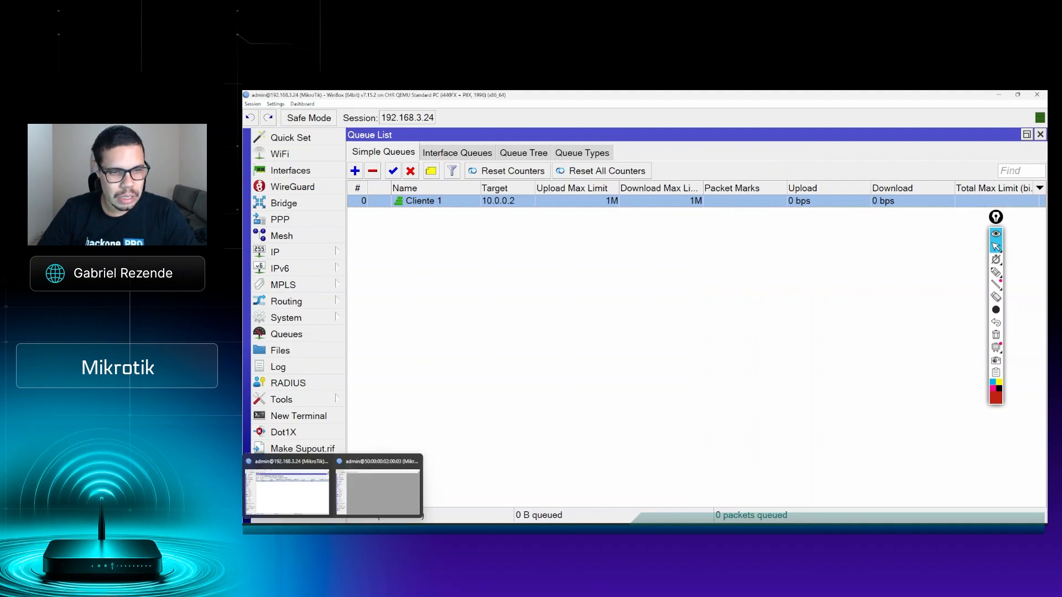
pyautogui.click(395, 485)
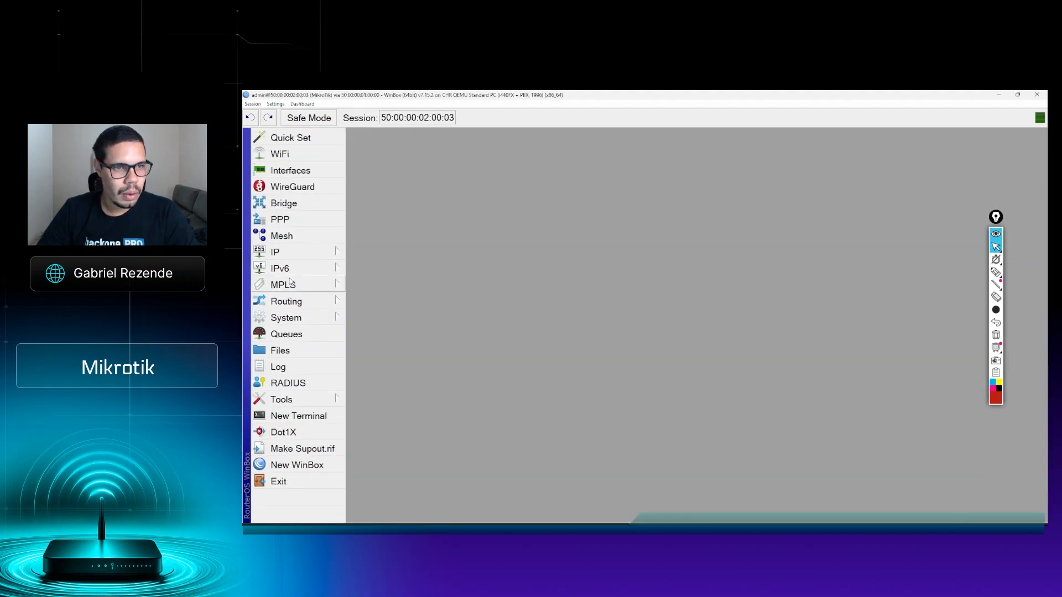
pyautogui.click(307, 402)
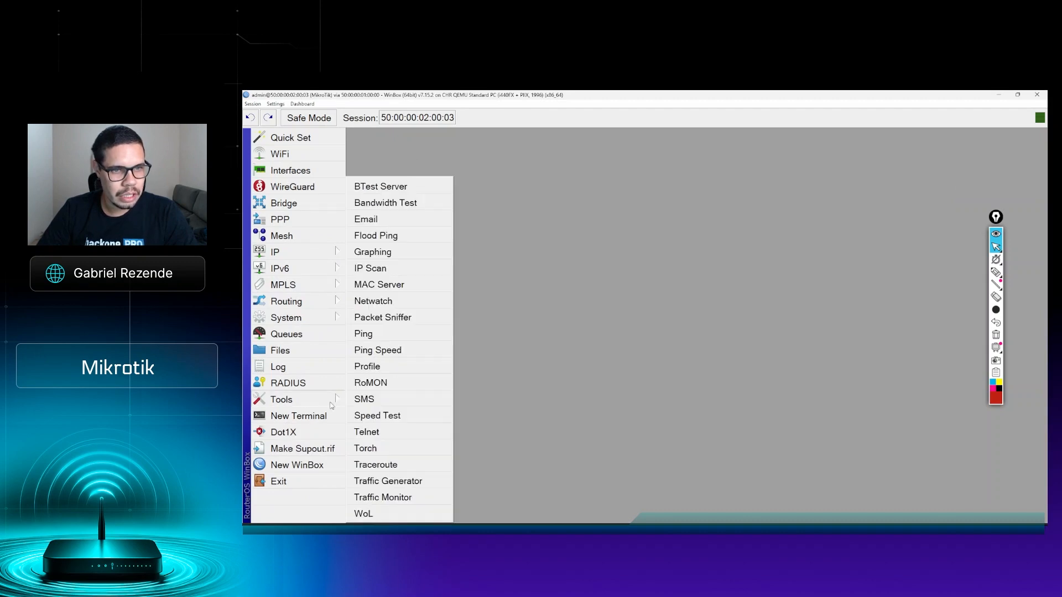
pyautogui.click(376, 333)
pyautogui.write('www.uol.com.br')
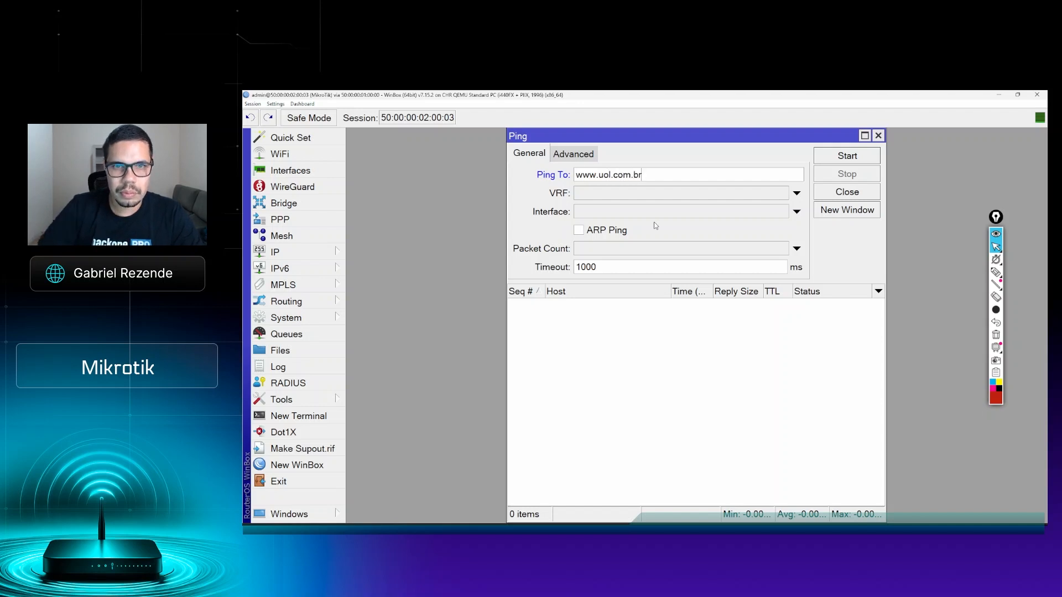
pyautogui.click(578, 156)
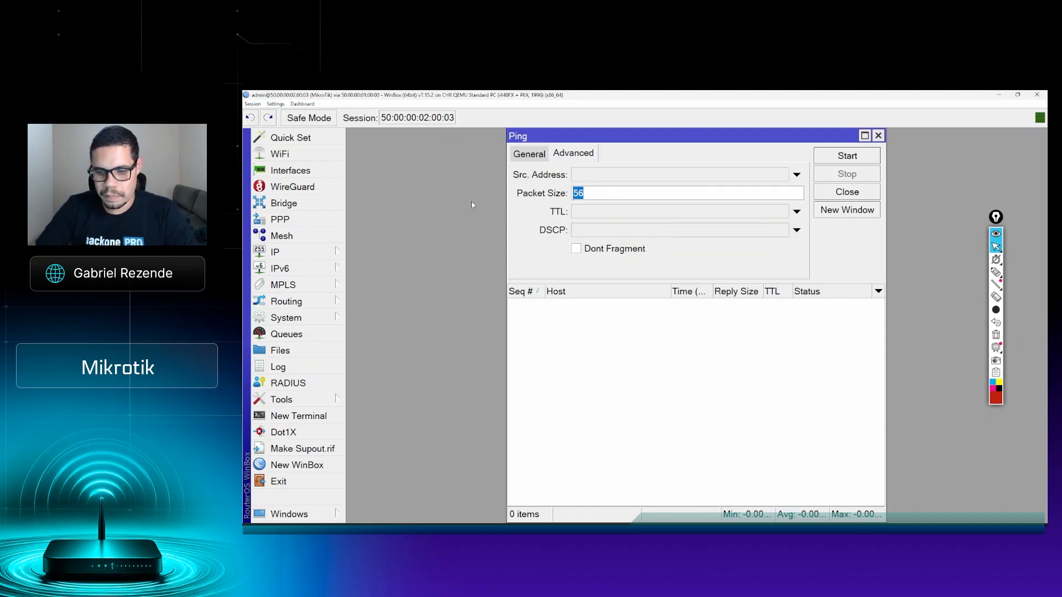
pyautogui.write('1514')
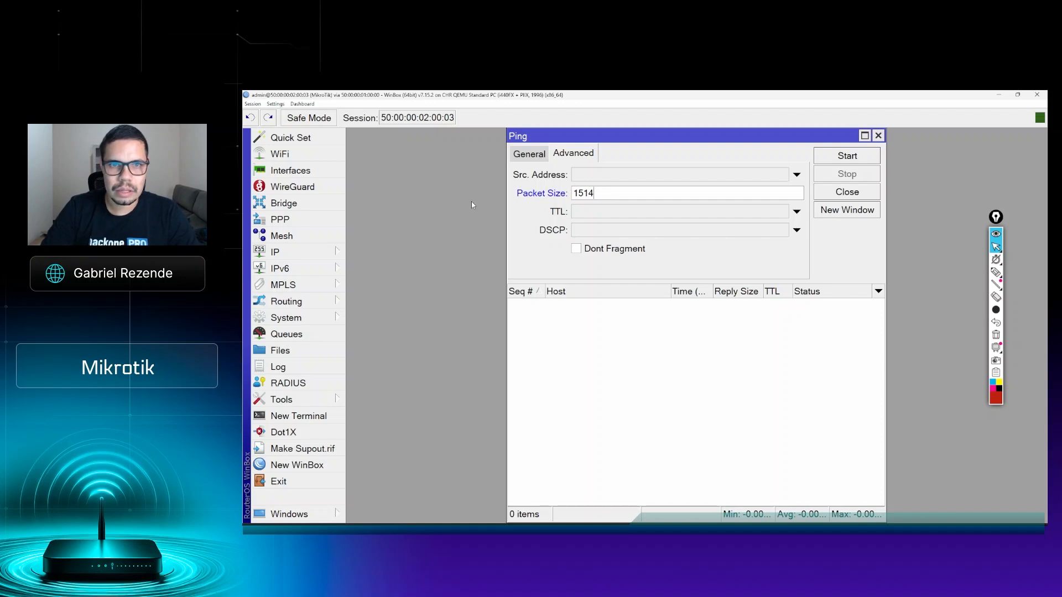
pyautogui.click(840, 158)
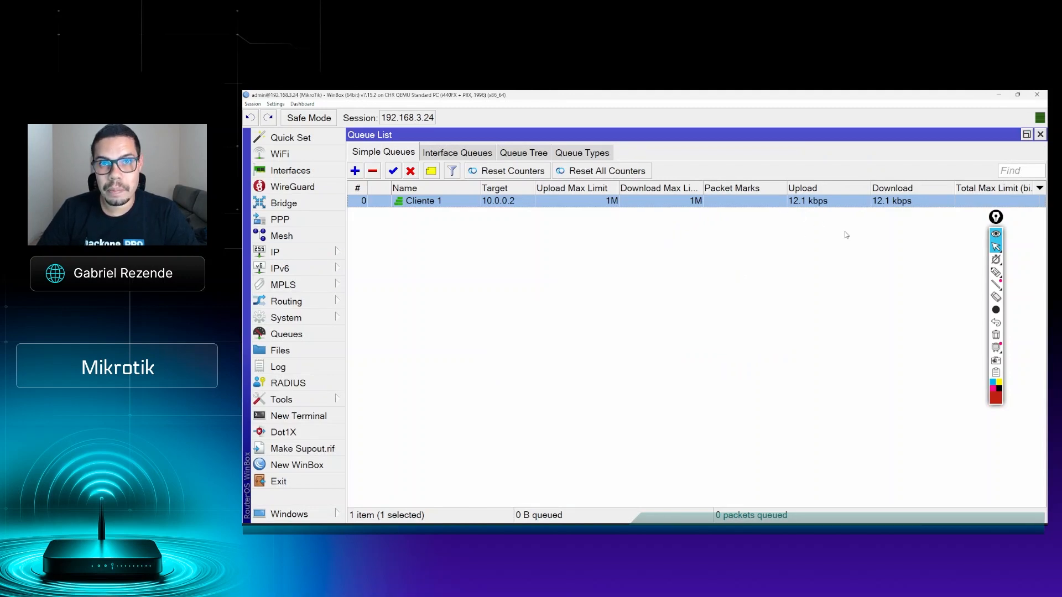
# Step: Close the queue list and underline the Queue Rules label with a short red pen stroke
pyautogui.click(1040, 135)
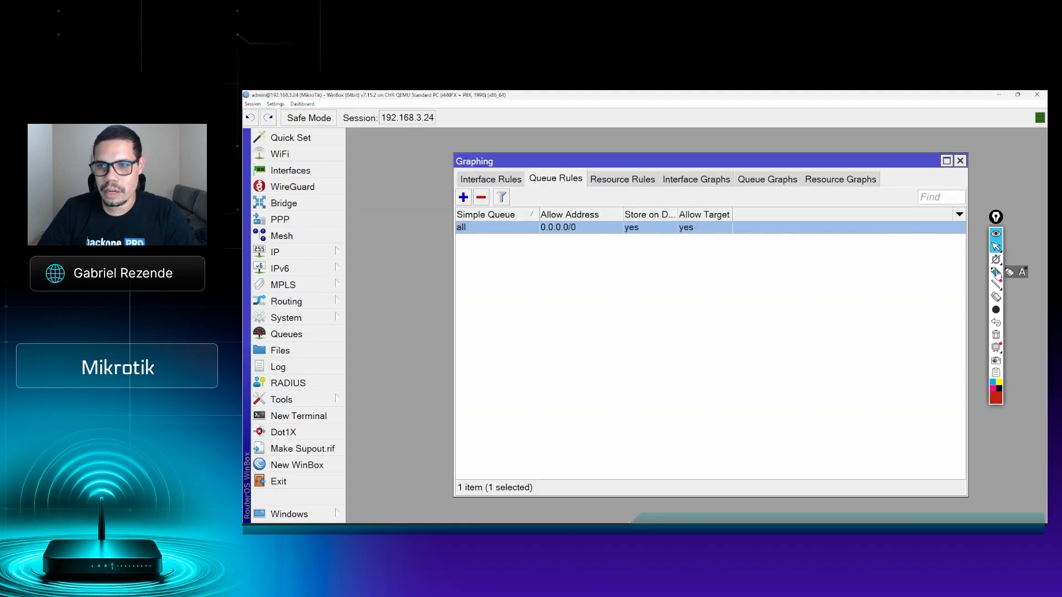
pyautogui.click(996, 272)
pyautogui.moveTo(539, 188); pyautogui.dragTo(566, 188)
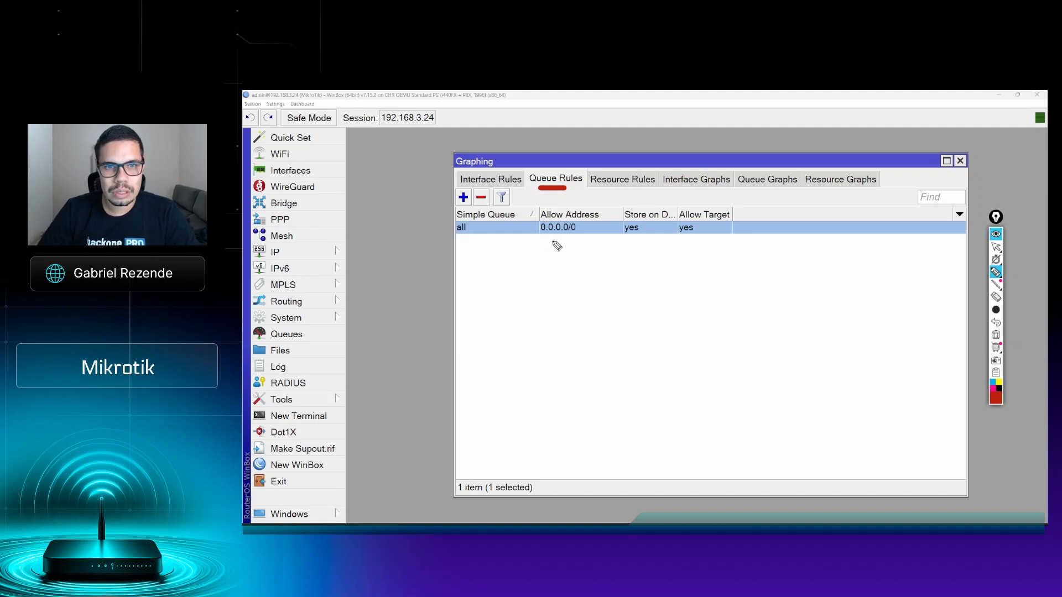
pyautogui.click(996, 248)
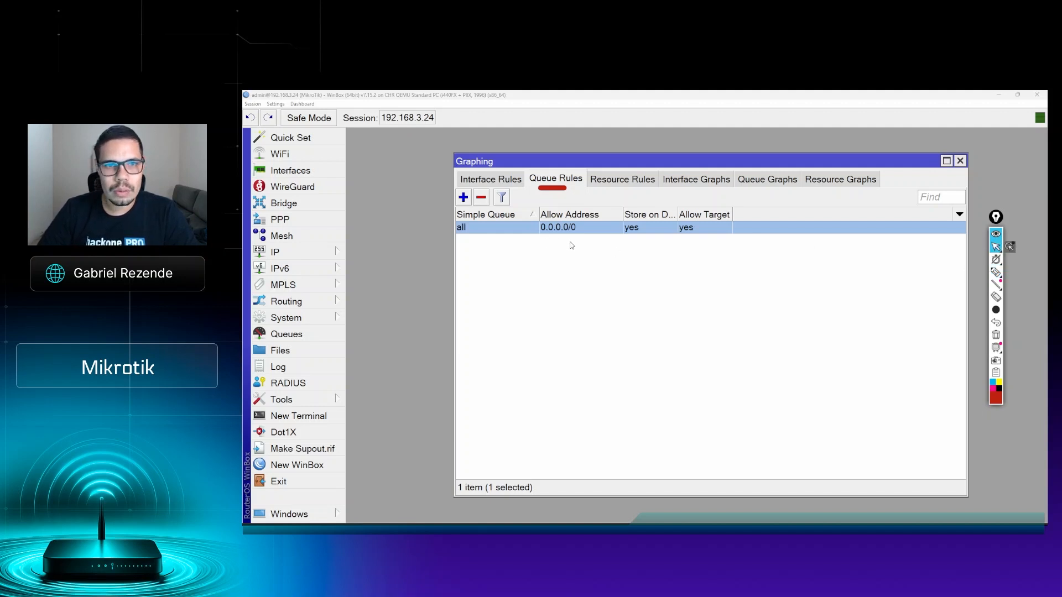
# Step: Open the queue graphing rule for all queues, try Cliente 1 as its simple queue and set it back to all
pyautogui.doubleClick(575, 233)
pyautogui.click(656, 295)
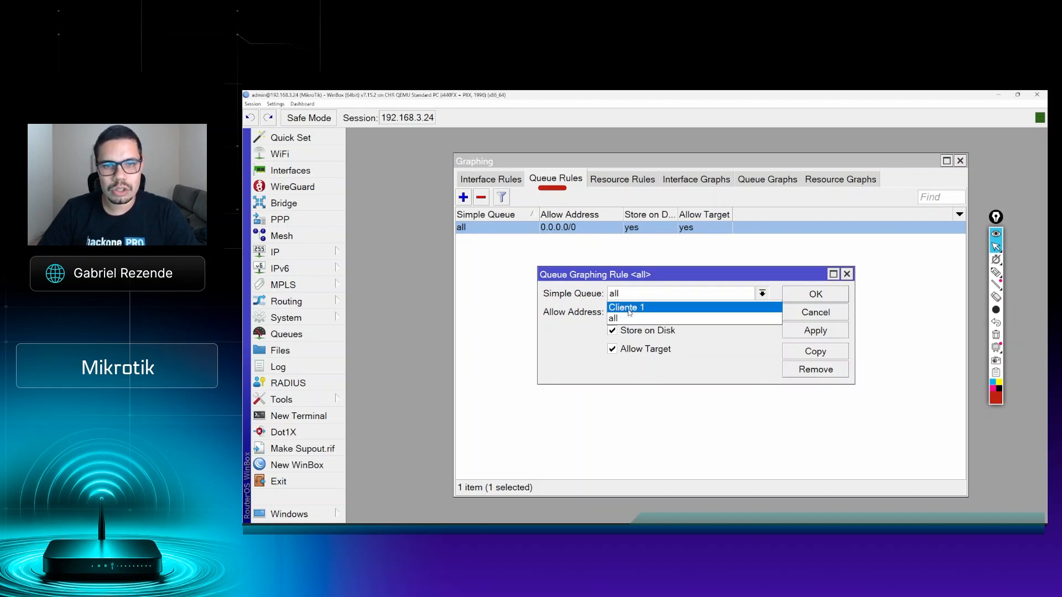
pyautogui.click(629, 312)
pyautogui.click(632, 297)
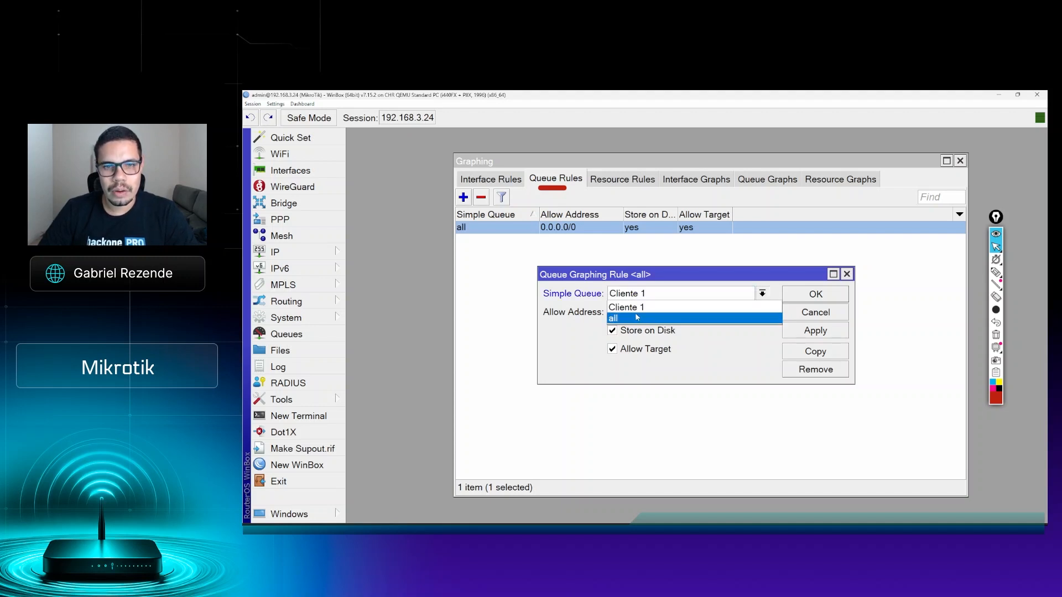
pyautogui.click(637, 318)
# Step: Examine the queue rule's Allow Address field and its Allow Target option, leaving Allow Target enabled
pyautogui.click(666, 314)
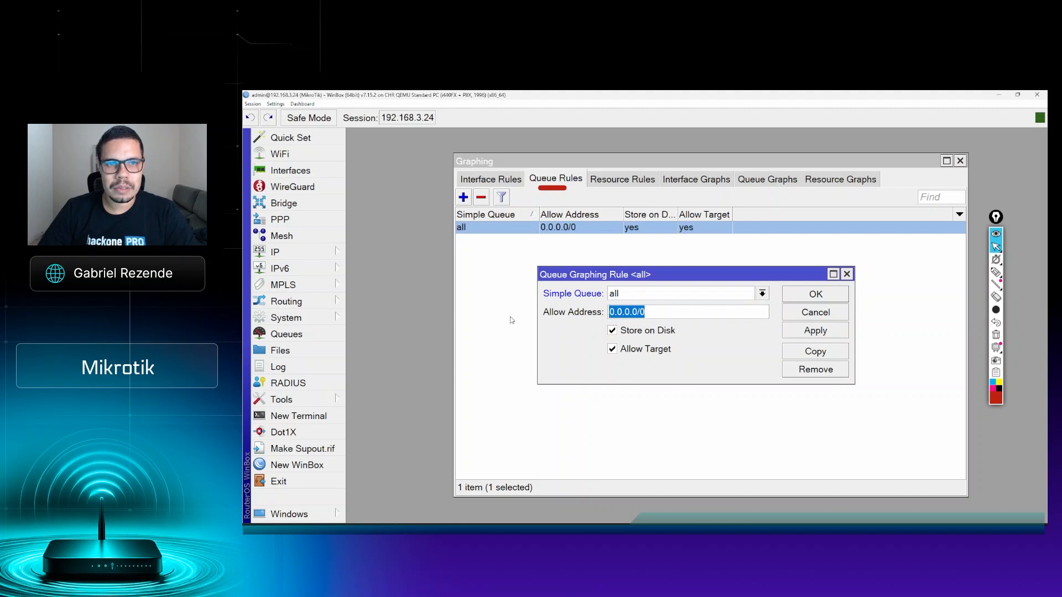
pyautogui.click(647, 317)
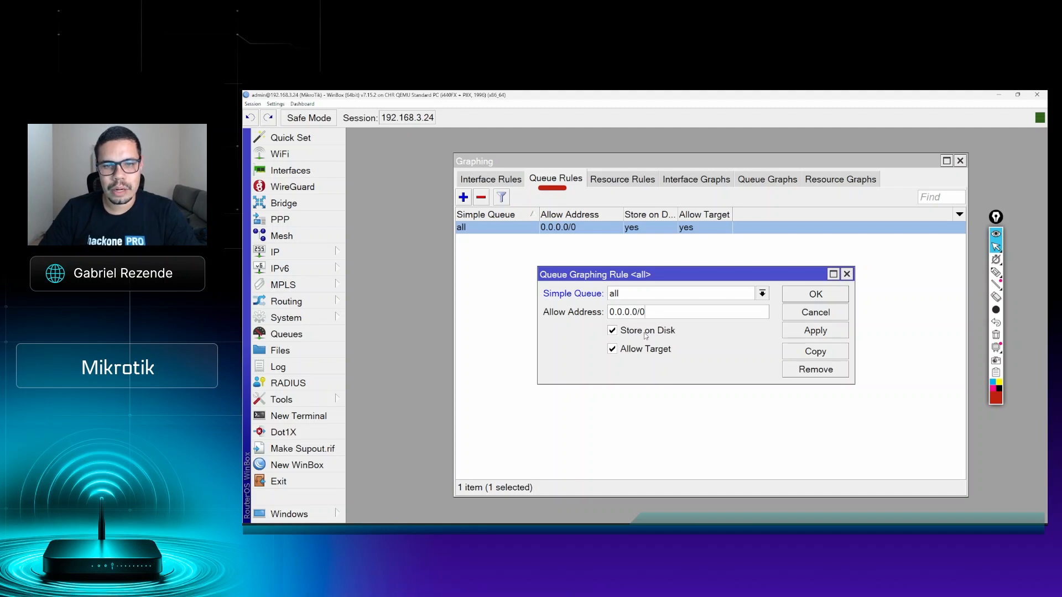
pyautogui.click(643, 353)
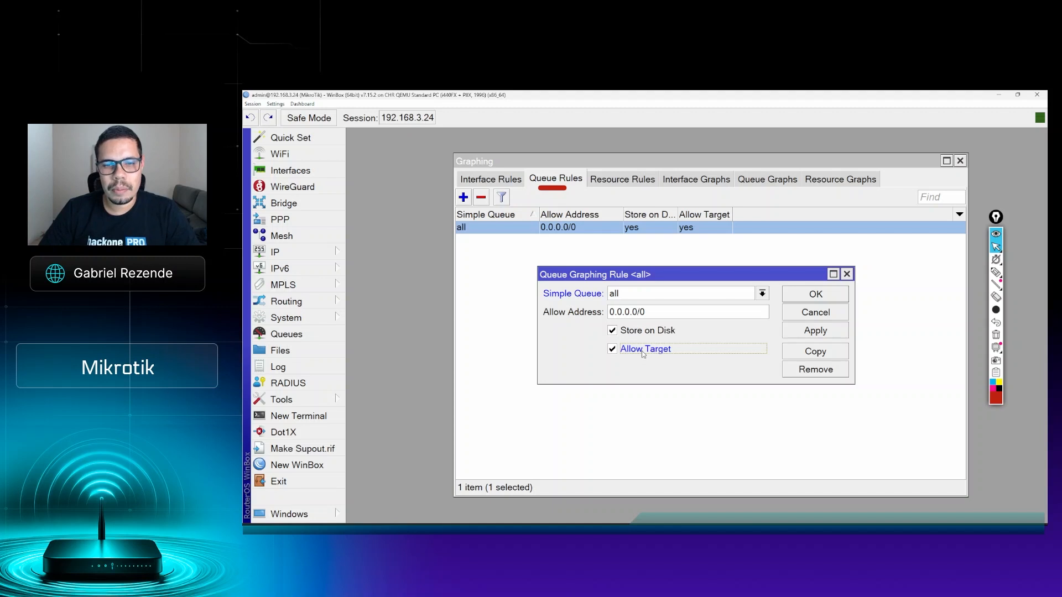
# Step: Check the target of the Cliente 1 simple queue, clear the red markup and close the queue list
pyautogui.click(326, 336)
pyautogui.click(483, 202)
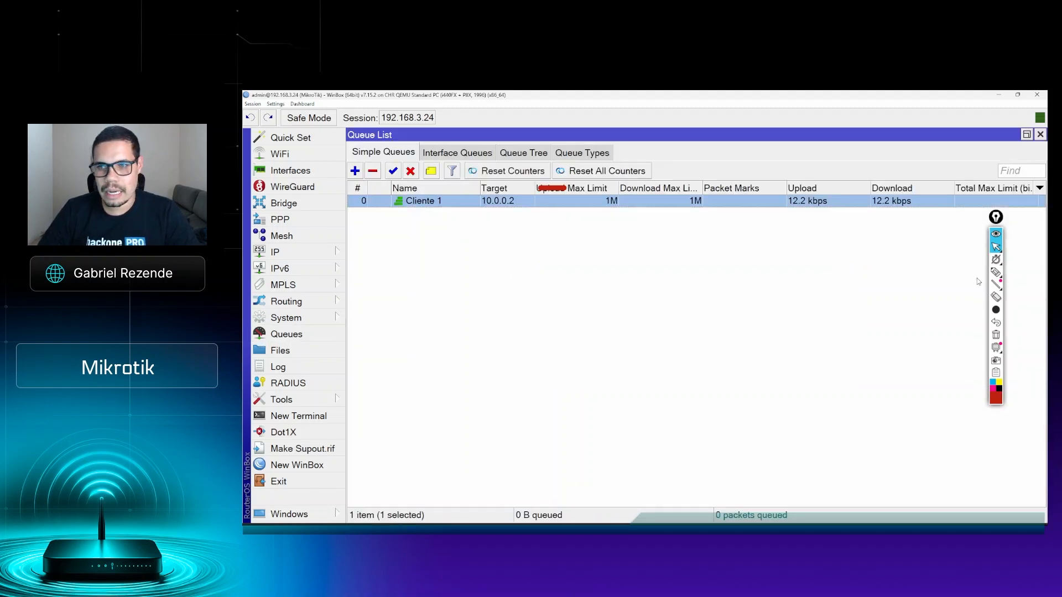
pyautogui.click(995, 335)
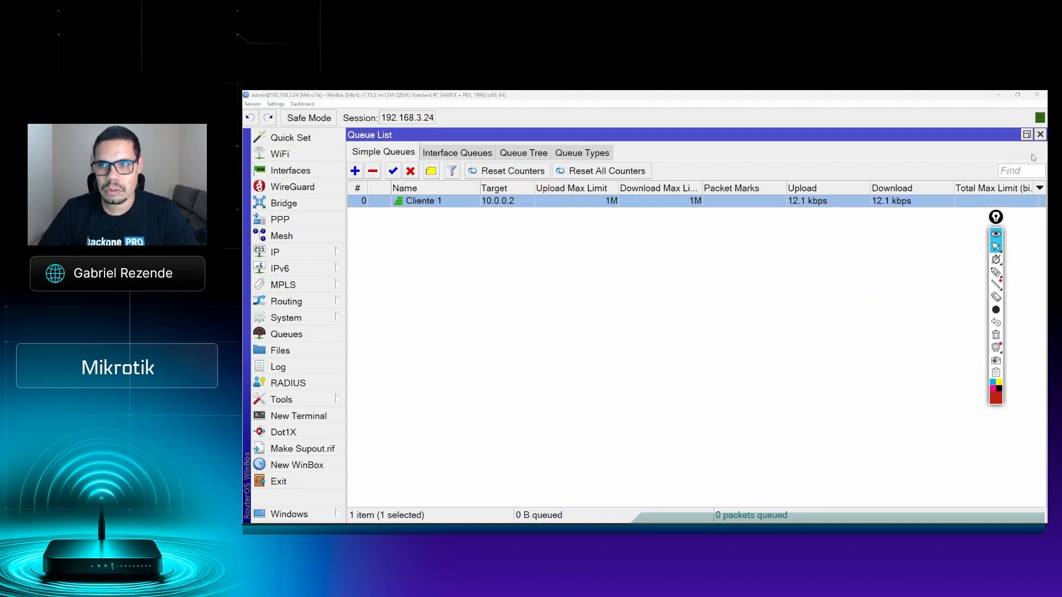
pyautogui.click(1040, 135)
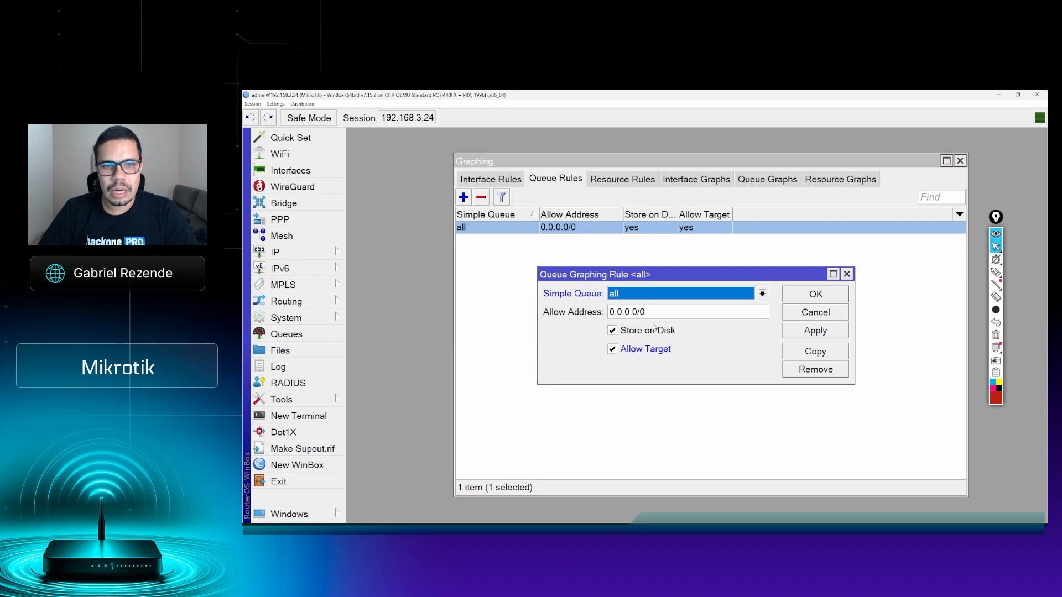
# Step: Toggle the queue rule's Allow Target option off and on again, and highlight the Allow Address value
pyautogui.click(643, 352)
pyautogui.click(643, 353)
pyautogui.click(643, 312)
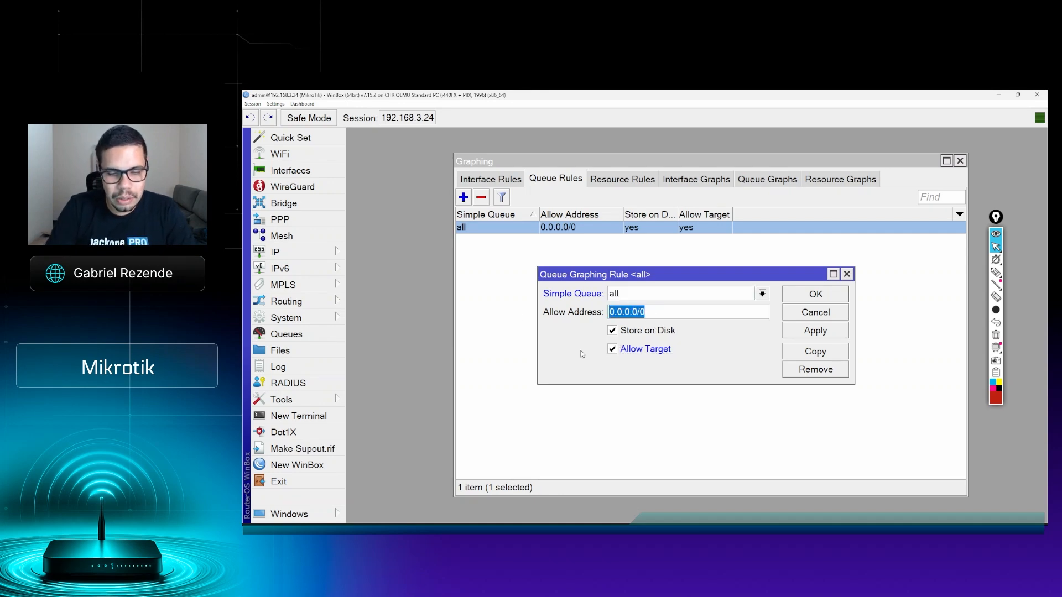
# Step: Enter 2.2.2.2 as the queue rule's Allow Address and check the Cliente 1 target in the simple queue list
pyautogui.write('2.2.2.2')
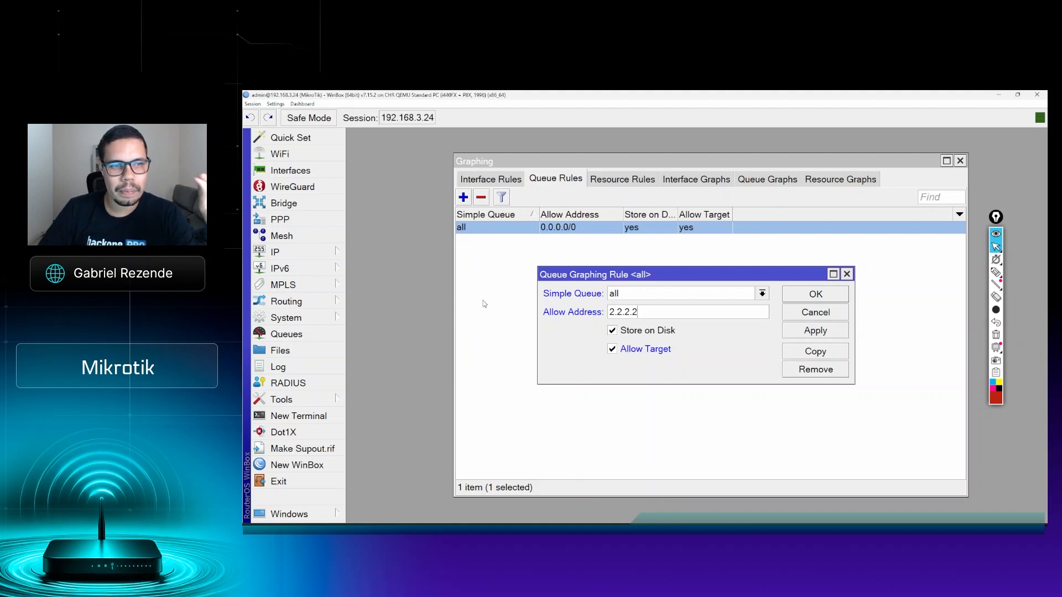
pyautogui.click(286, 334)
pyautogui.click(523, 202)
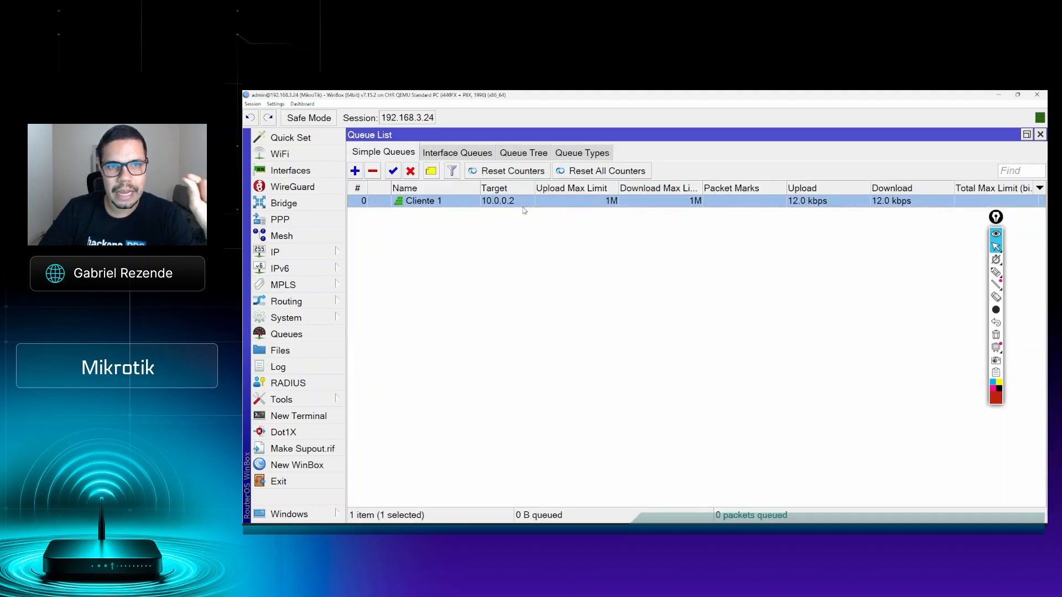
pyautogui.click(1041, 134)
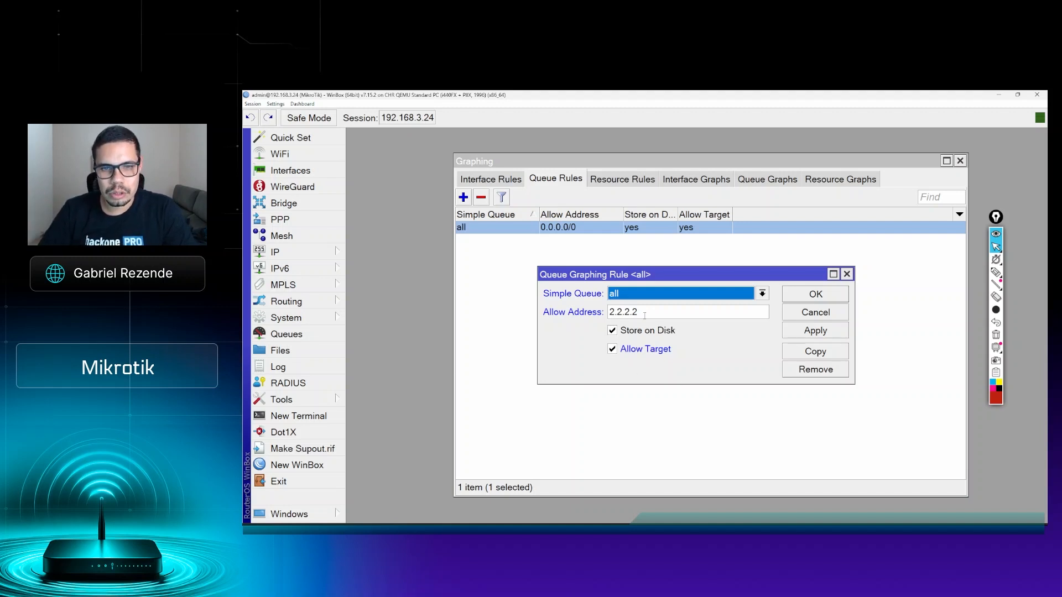
# Step: Set the queue graphing rule's Allow Address to 0.0.0.0/0, apply it and close the rule
pyautogui.press('Tab')
pyautogui.write('0.0..0')
pyautogui.press('BackSpace')
pyautogui.press('BackSpace')
pyautogui.write('0.0/0')
pyautogui.click(800, 330)
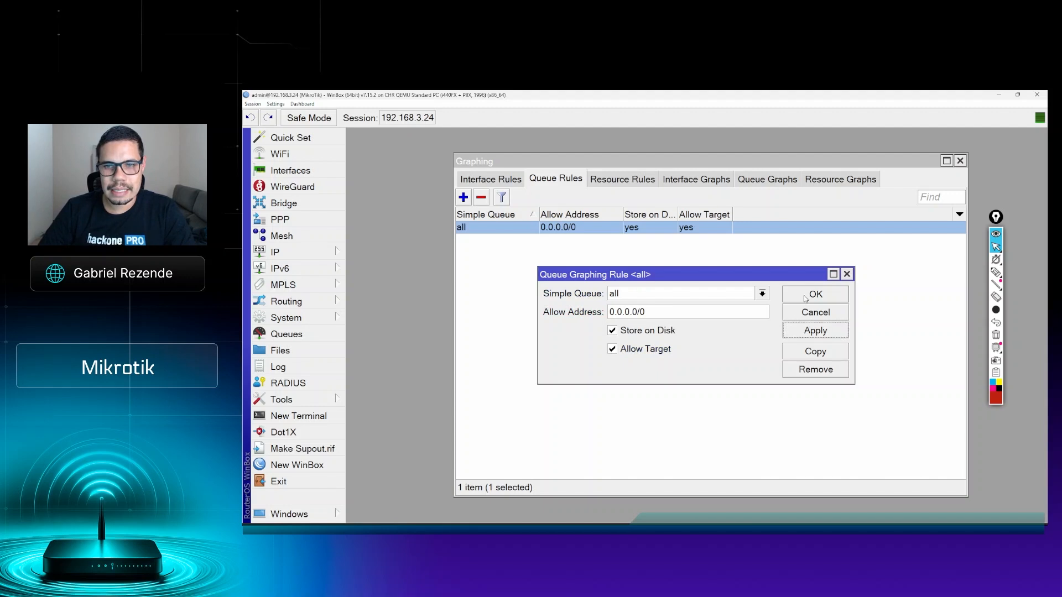
pyautogui.click(805, 294)
pyautogui.click(619, 268)
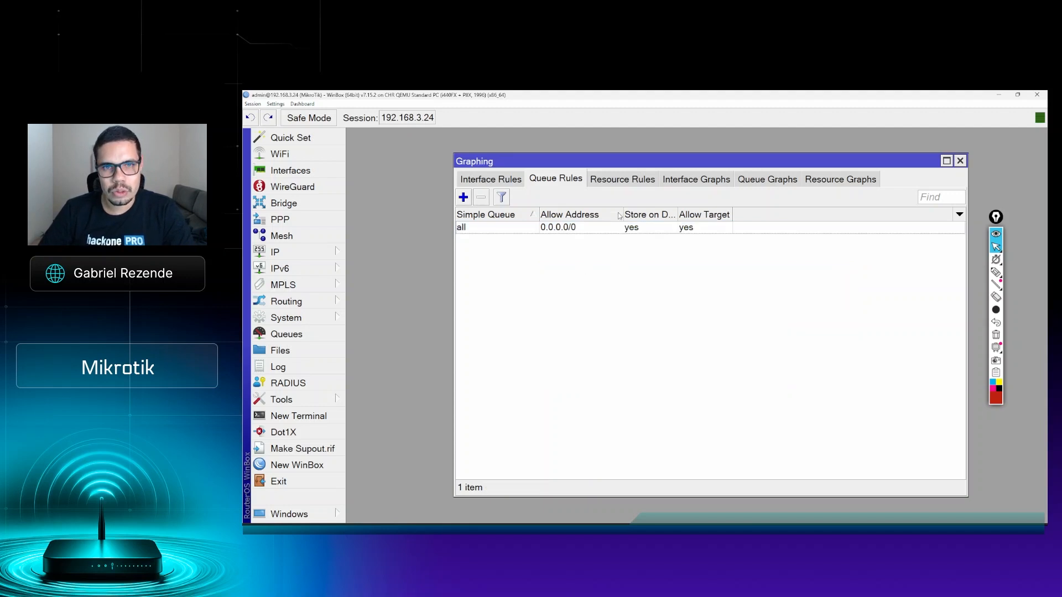
# Step: Open the resource graphing rule, review its Allow Address and Store on Disk options, and close it
pyautogui.click(624, 191)
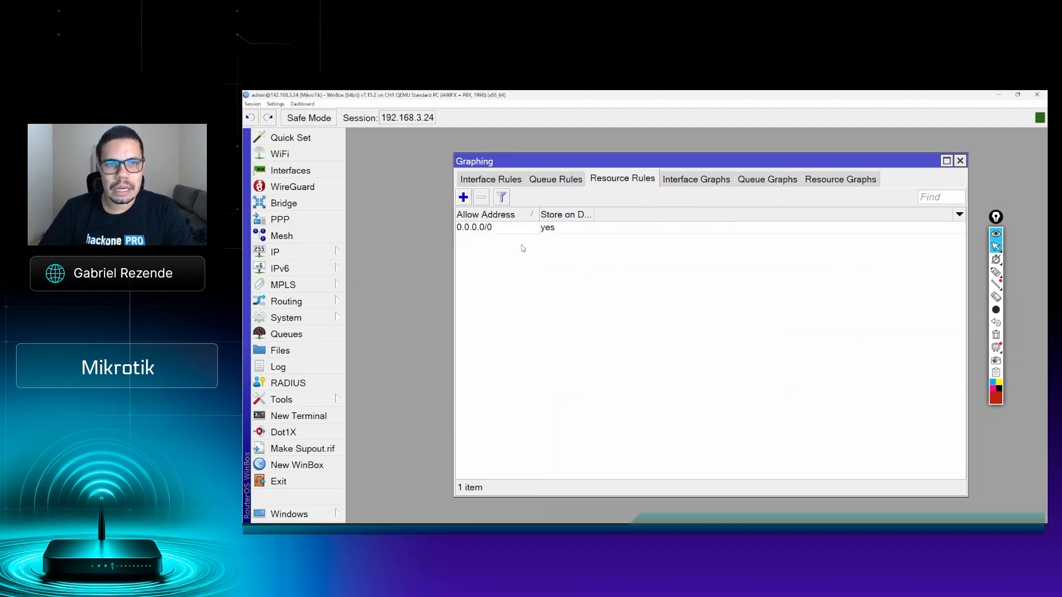
pyautogui.doubleClick(548, 227)
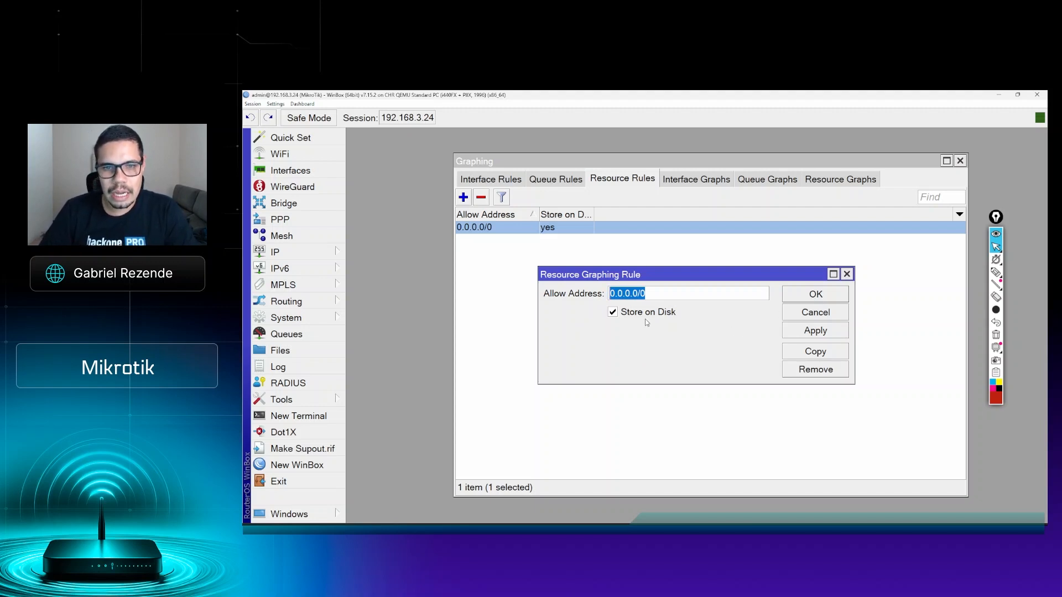
pyautogui.click(814, 295)
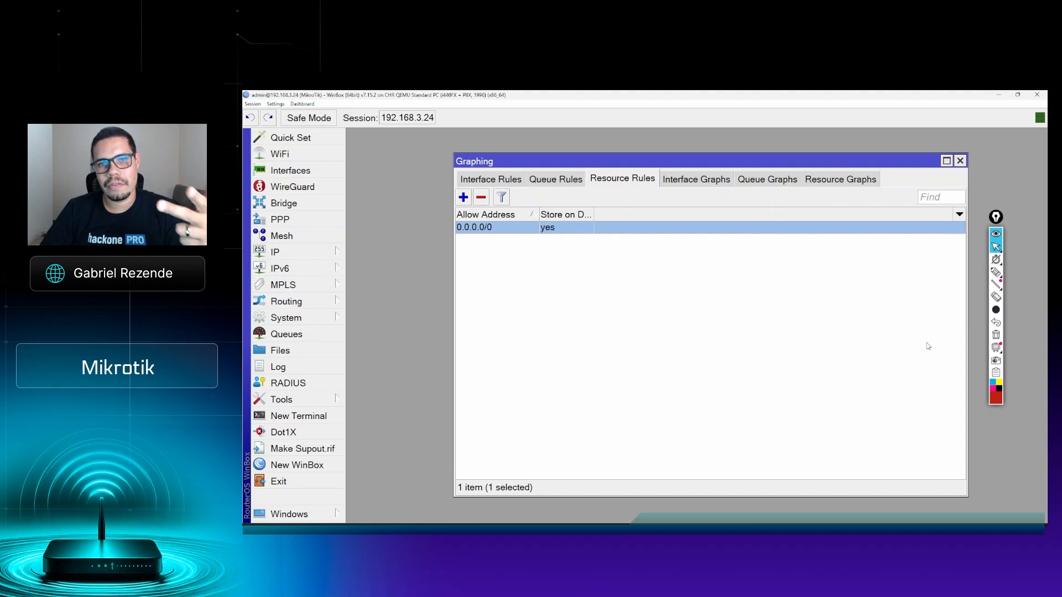
# Step: Show the list of interface graphs and underline the Interface Graphs heading in red
pyautogui.click(693, 177)
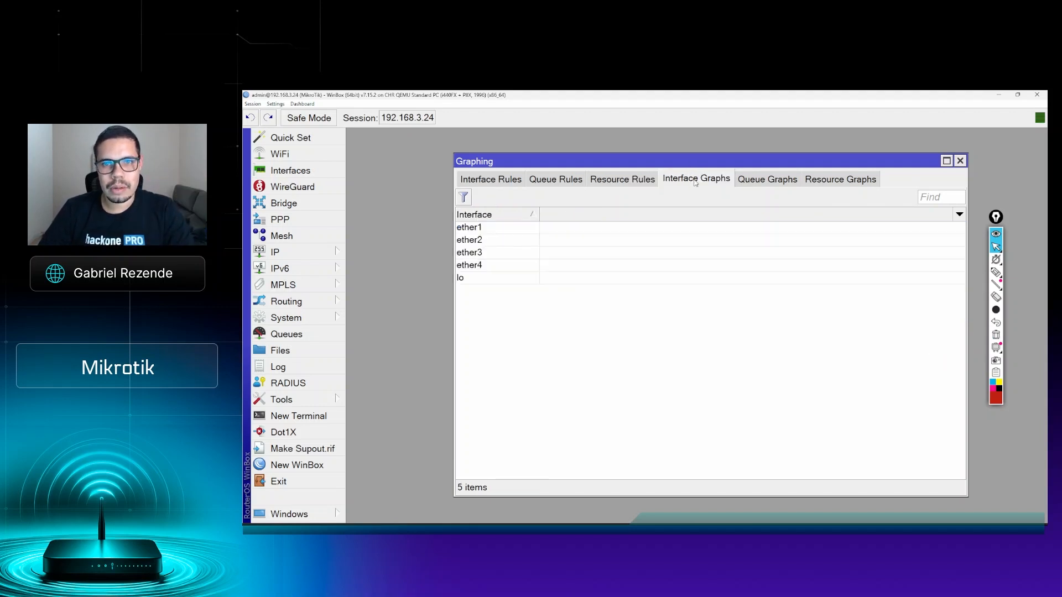
pyautogui.click(996, 271)
pyautogui.moveTo(670, 197); pyautogui.dragTo(710, 197)
pyautogui.click(996, 246)
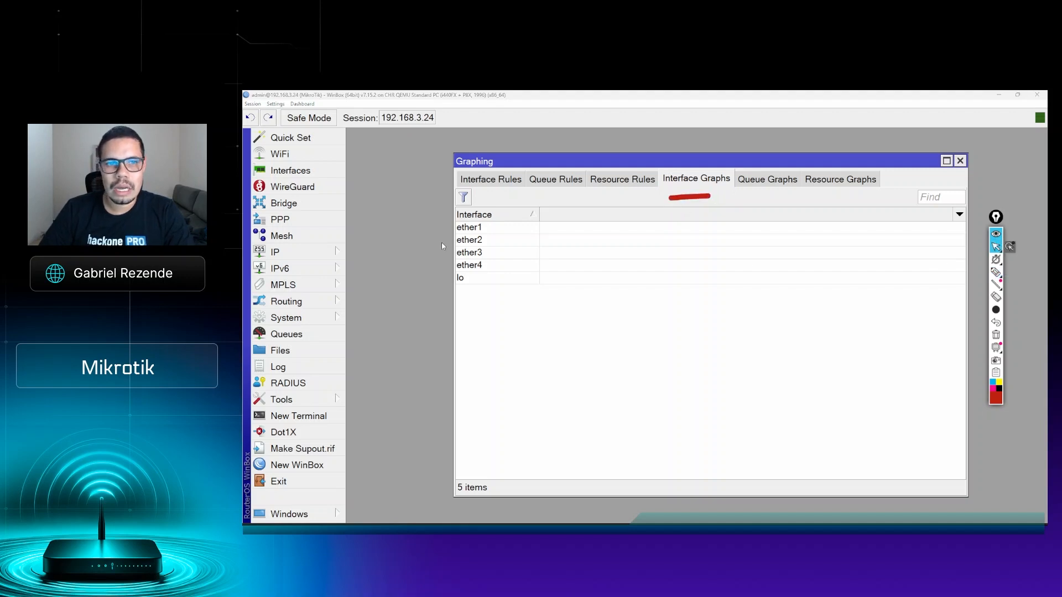
# Step: Open the ether1 interface graph, then enlarge and reposition its window for a clearer view
pyautogui.doubleClick(485, 231)
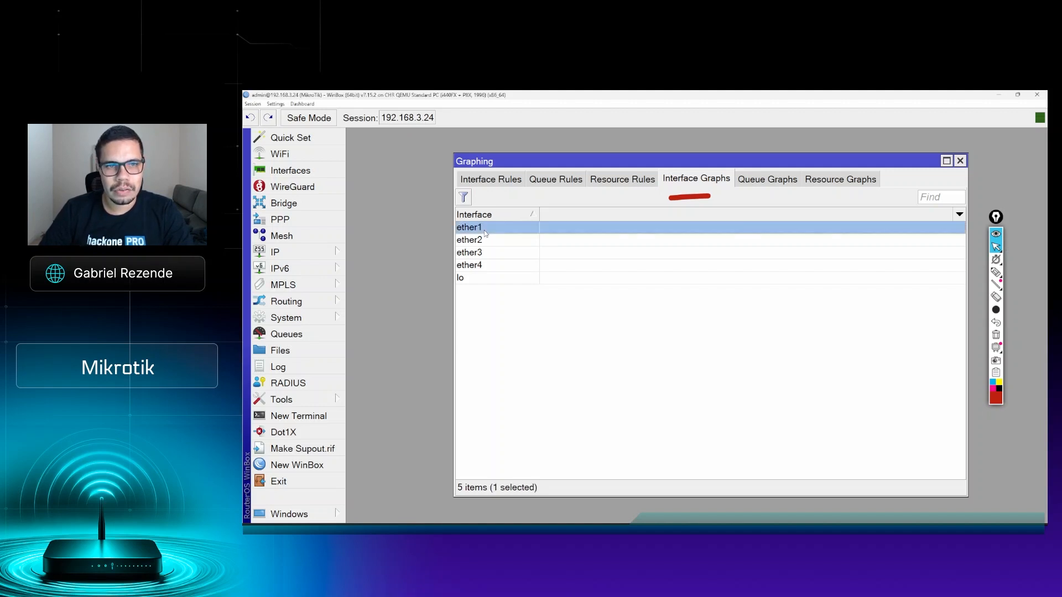
pyautogui.moveTo(801, 369); pyautogui.dragTo(942, 494)
pyautogui.moveTo(774, 298); pyautogui.dragTo(652, 218)
pyautogui.moveTo(820, 415); pyautogui.dragTo(888, 458)
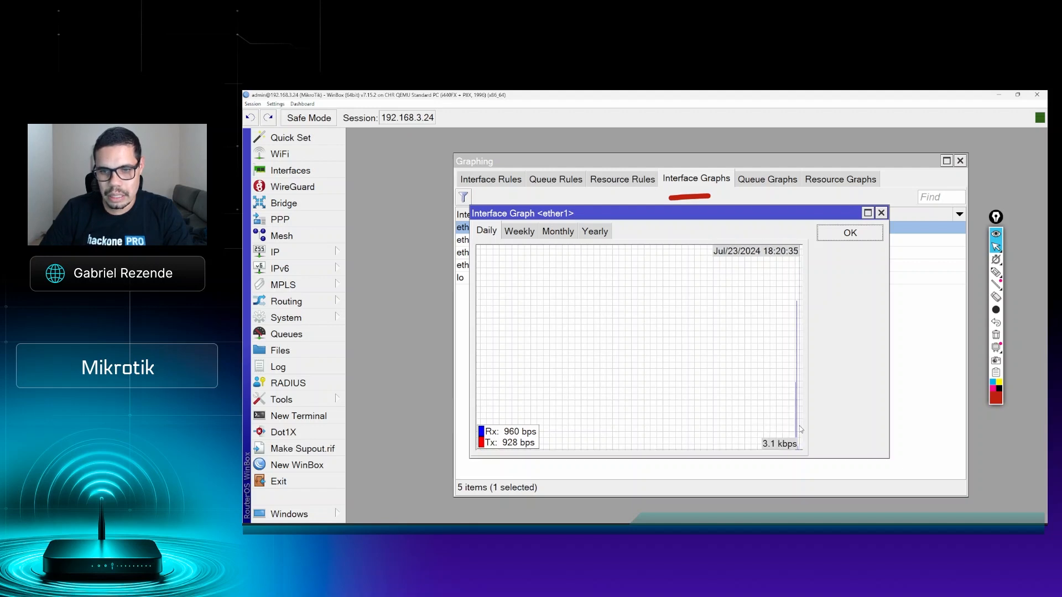
# Step: Compare the weekly, monthly, yearly and daily traffic graphs of ether1, then close the graph window
pyautogui.click(525, 235)
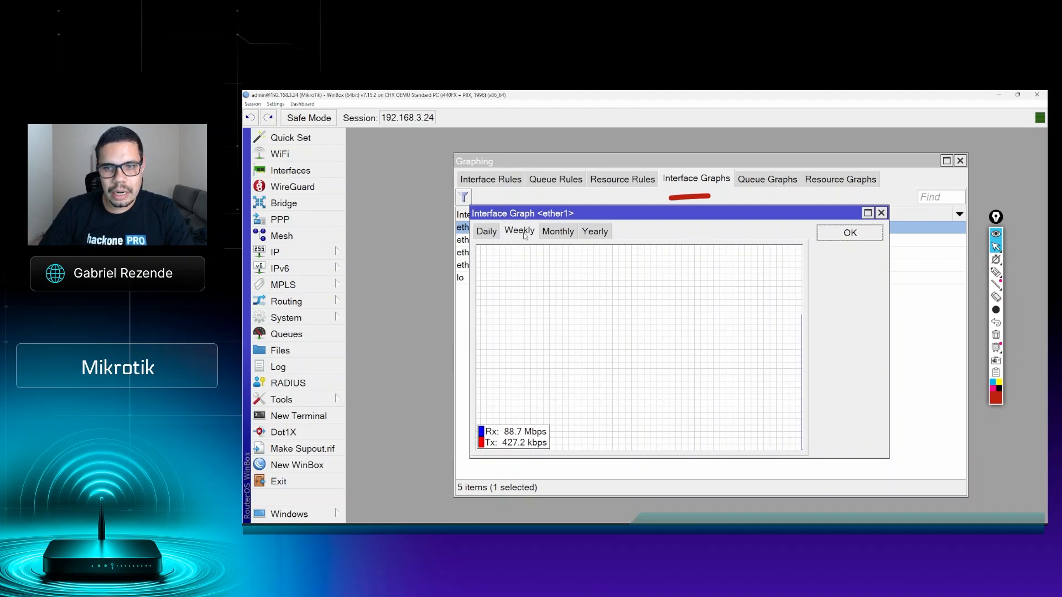
pyautogui.click(556, 235)
pyautogui.click(583, 234)
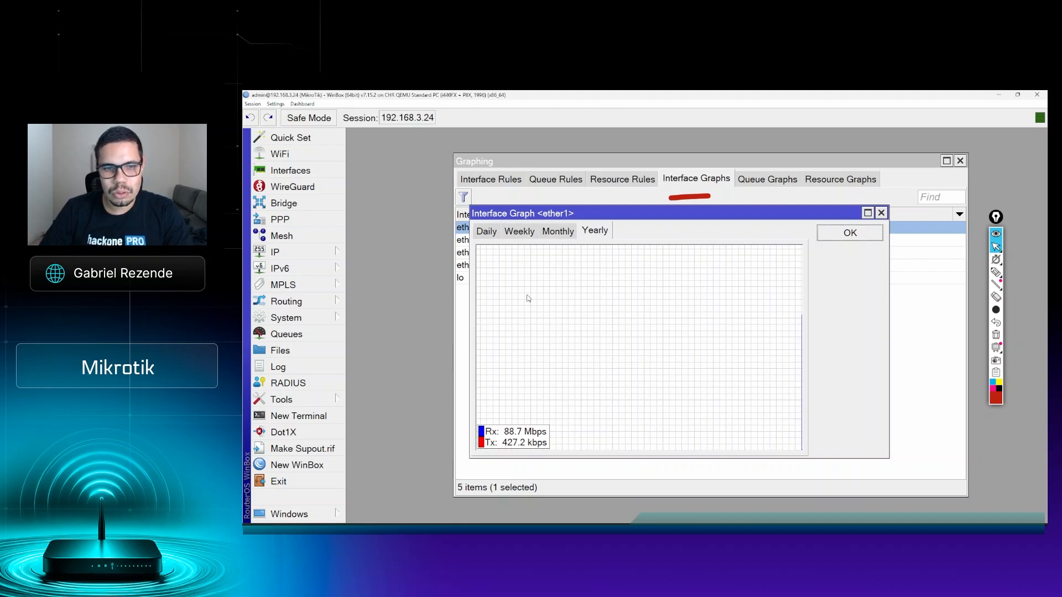
pyautogui.click(487, 232)
pyautogui.click(512, 235)
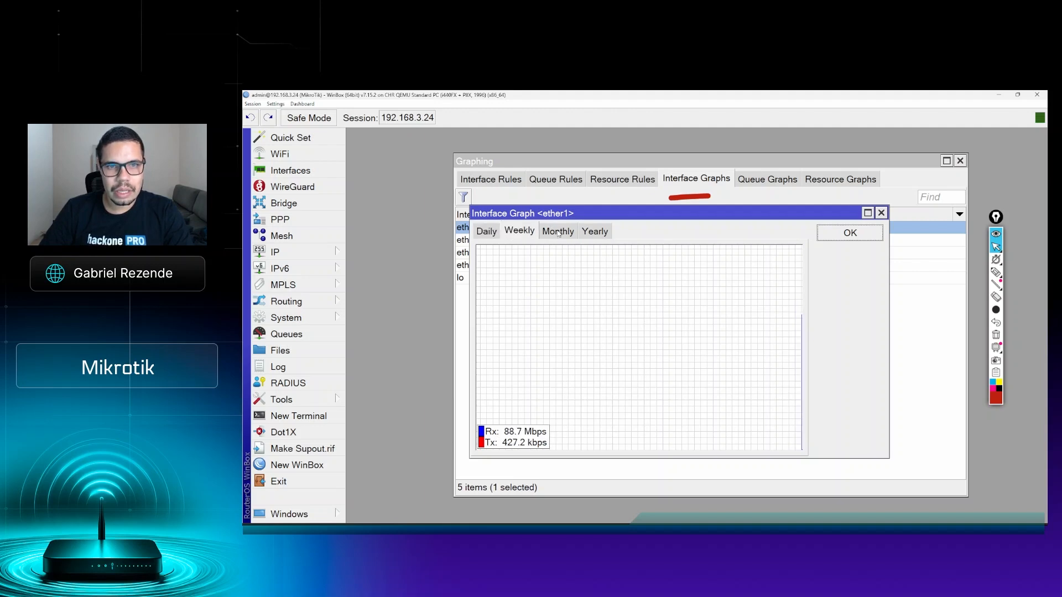
pyautogui.click(558, 233)
pyautogui.click(605, 234)
pyautogui.click(476, 233)
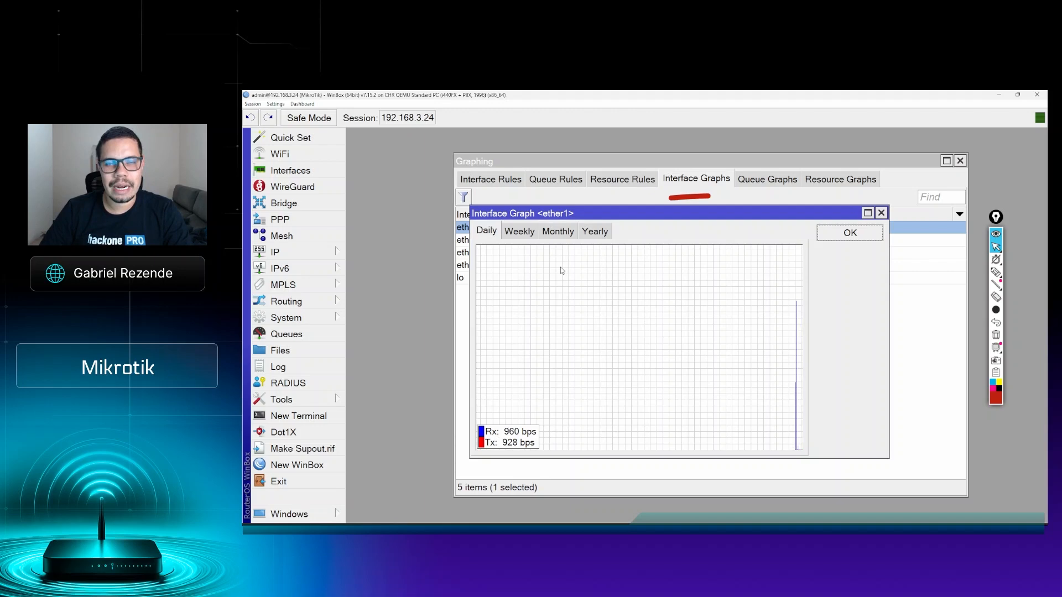
pyautogui.click(868, 239)
# Step: Examine the ether2 interface graph in its daily, weekly, monthly and yearly views, then close it
pyautogui.doubleClick(505, 240)
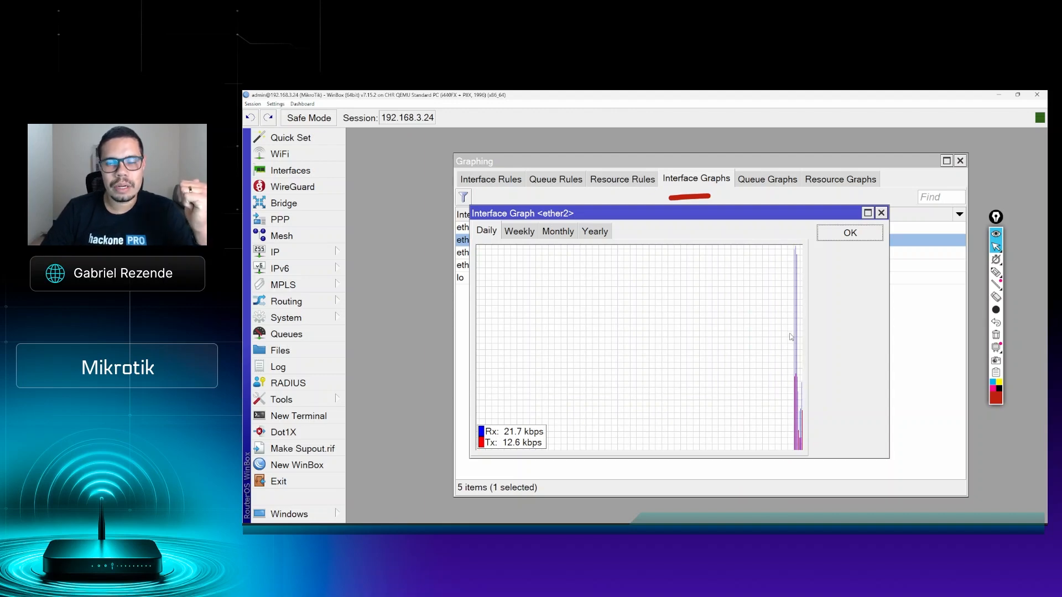
pyautogui.click(537, 237)
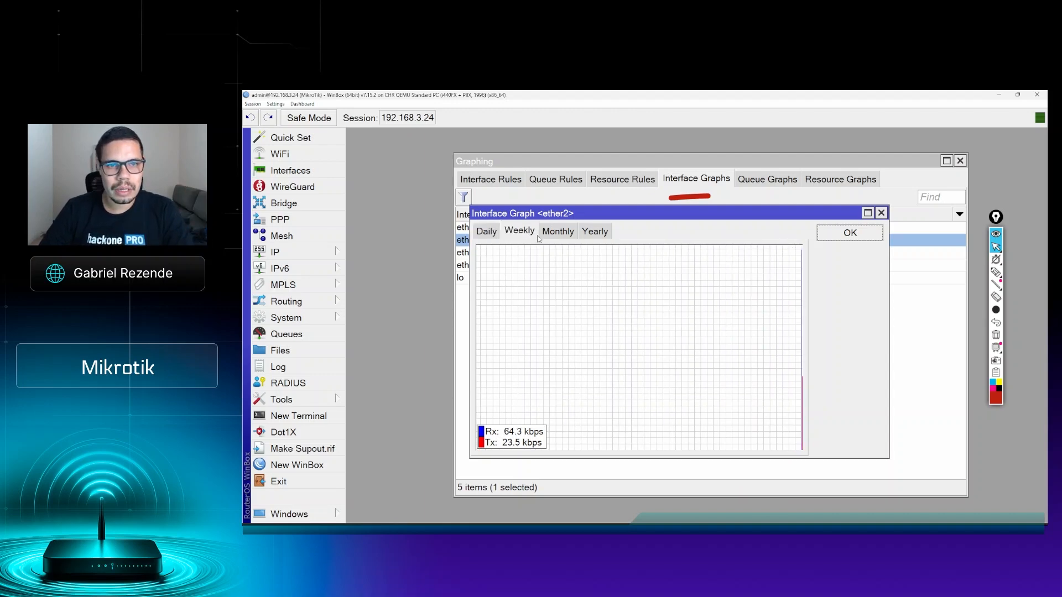
pyautogui.click(556, 232)
pyautogui.click(595, 231)
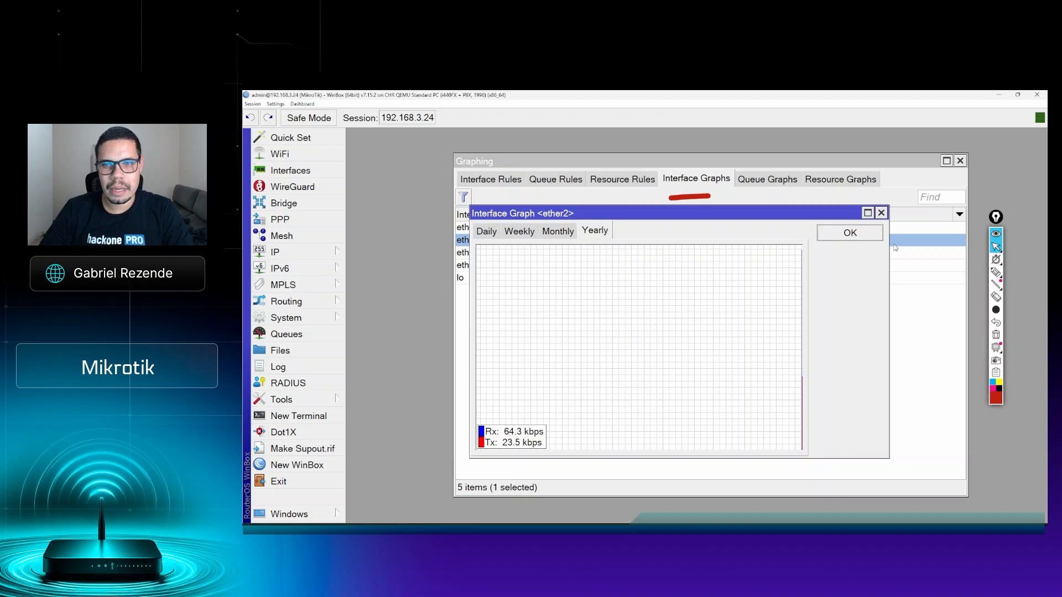
pyautogui.click(850, 233)
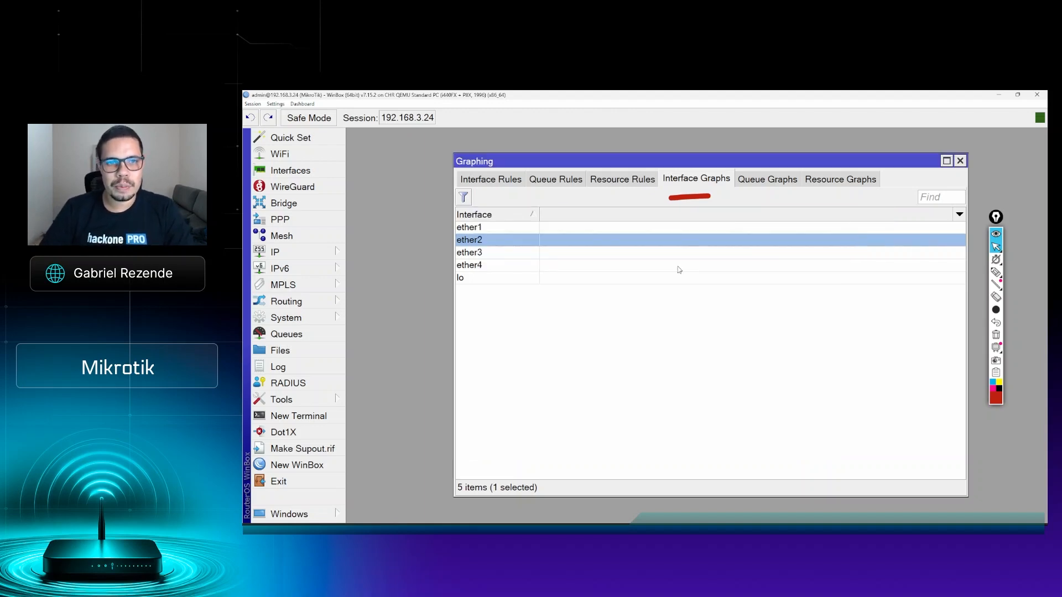
# Step: Review the daily traffic graph of ether1 again, close it and erase the red underline
pyautogui.doubleClick(494, 227)
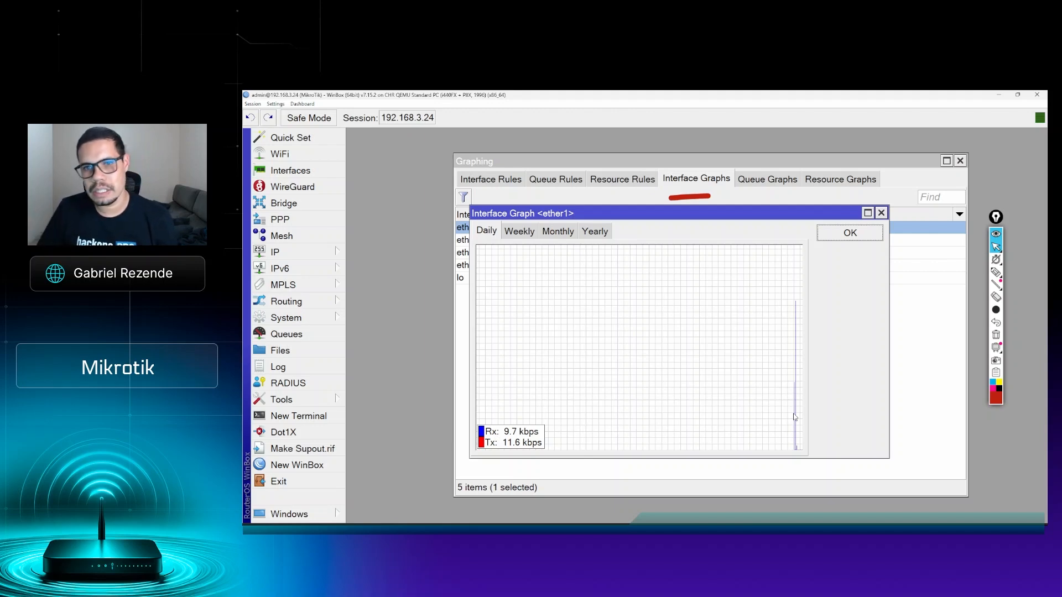
pyautogui.click(871, 239)
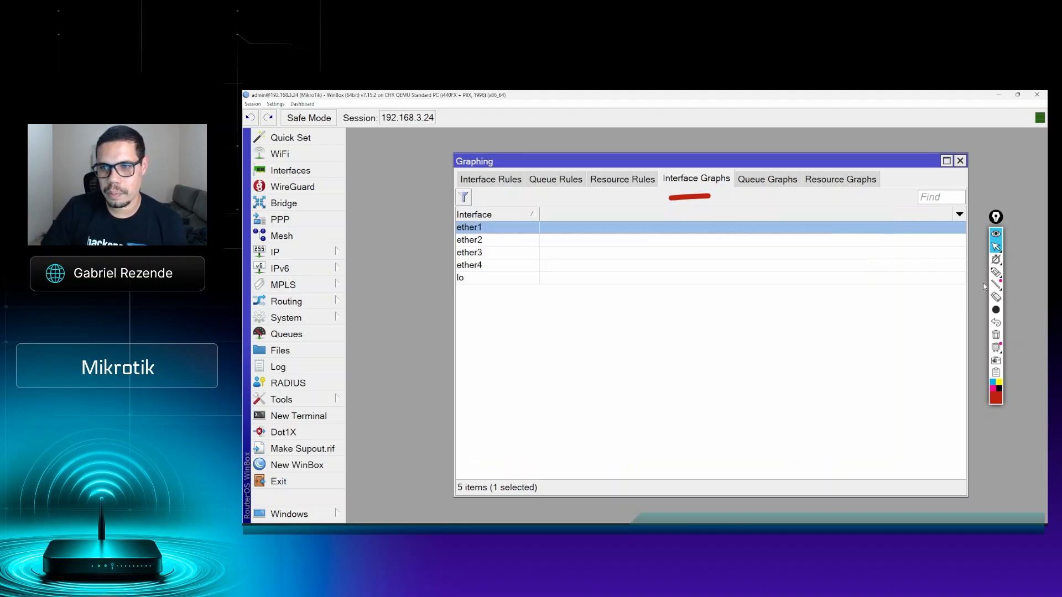
pyautogui.click(996, 335)
# Step: Open the queue graph of Cliente 1, then enlarge and reposition its window
pyautogui.click(765, 178)
pyautogui.doubleClick(505, 229)
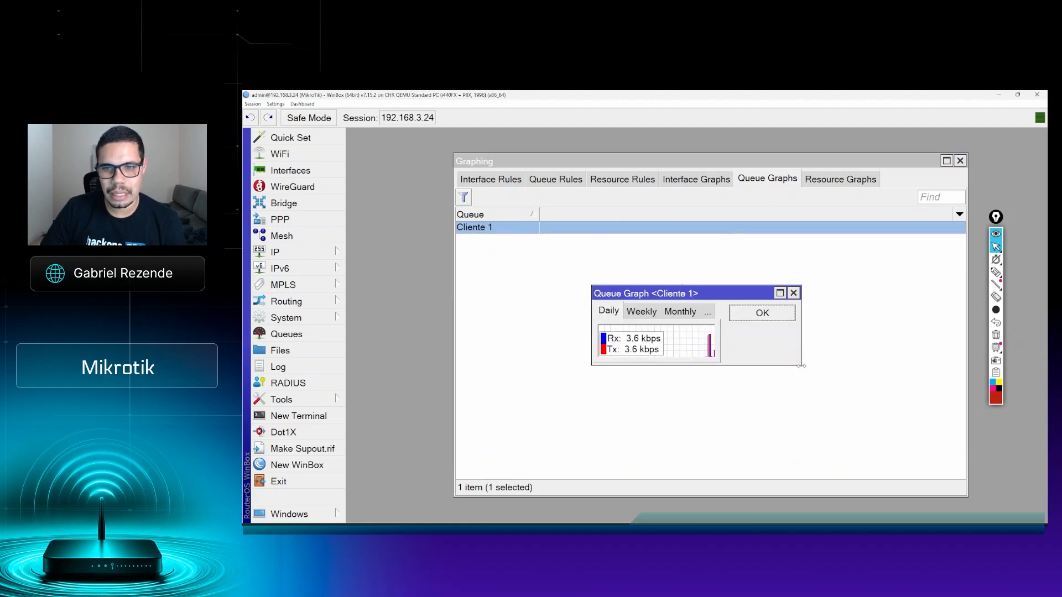
pyautogui.moveTo(799, 363); pyautogui.dragTo(918, 498)
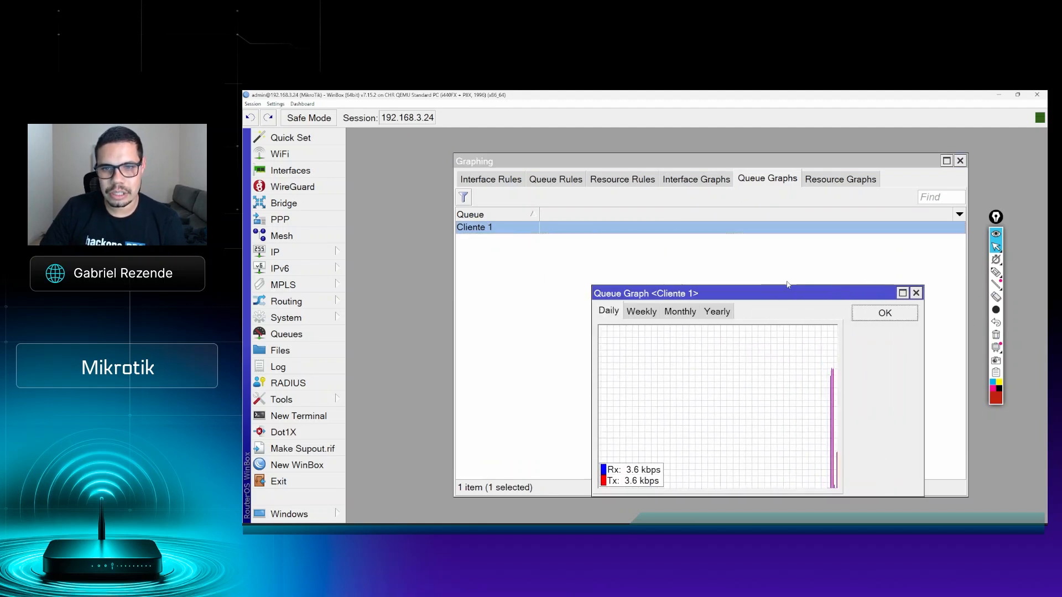
pyautogui.moveTo(782, 292); pyautogui.dragTo(678, 234)
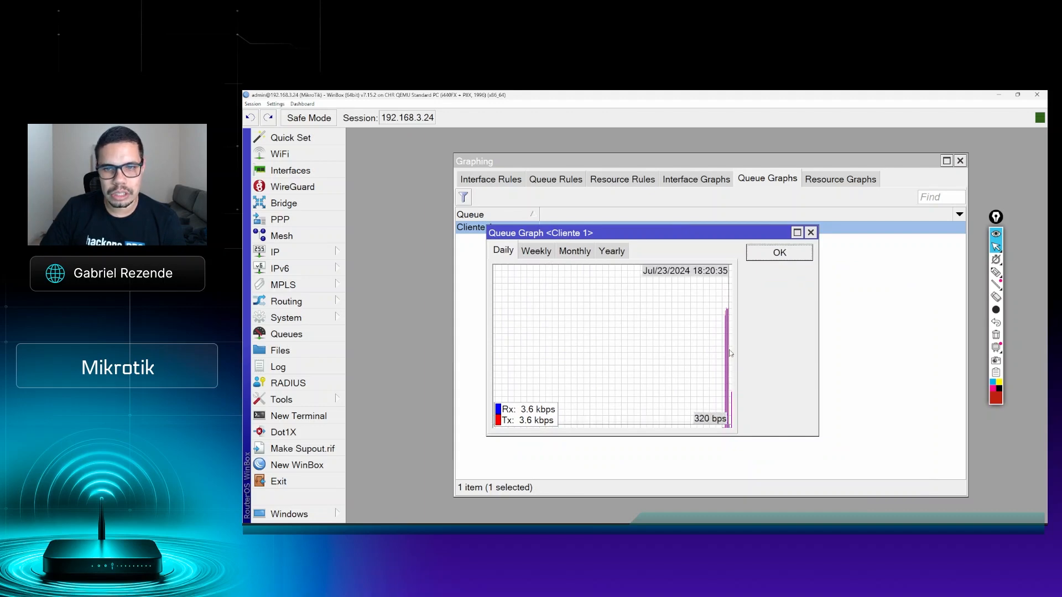
# Step: View the weekly, monthly, yearly and daily graphs of the Cliente 1 queue and close the window
pyautogui.click(542, 254)
pyautogui.click(570, 253)
pyautogui.click(610, 253)
pyautogui.click(509, 252)
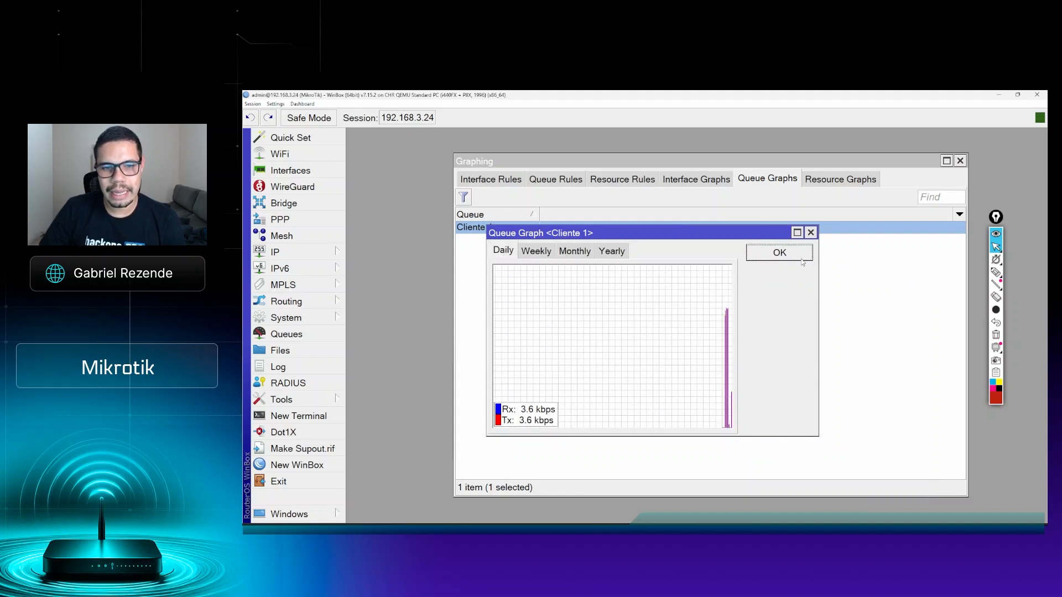
pyautogui.click(780, 253)
# Step: Open the CPU resource graph, examine its daily, weekly, monthly and yearly views, and close it
pyautogui.click(839, 183)
pyautogui.doubleClick(479, 228)
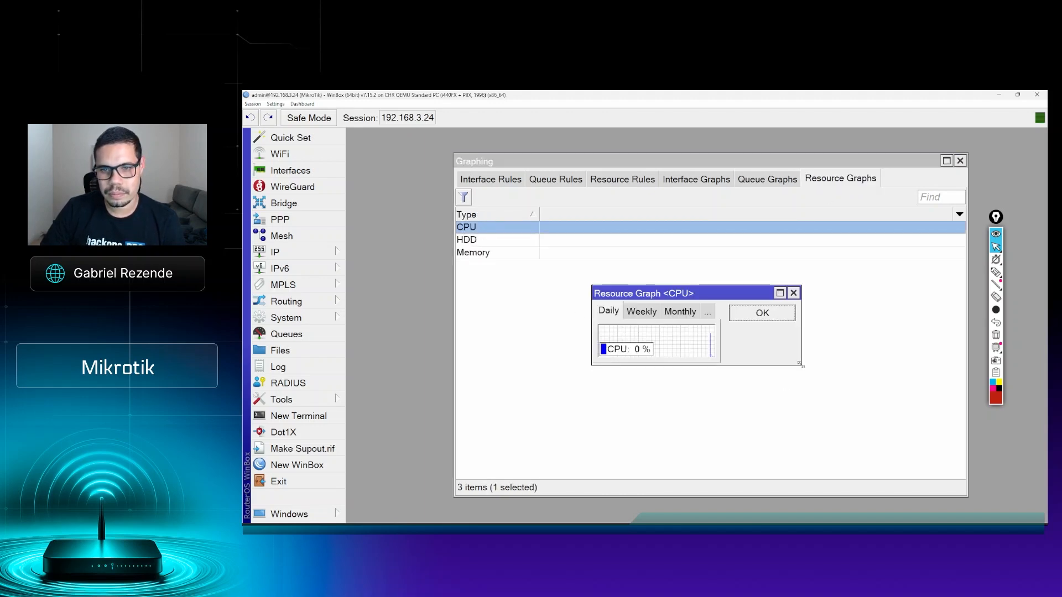
pyautogui.moveTo(774, 297); pyautogui.dragTo(685, 247)
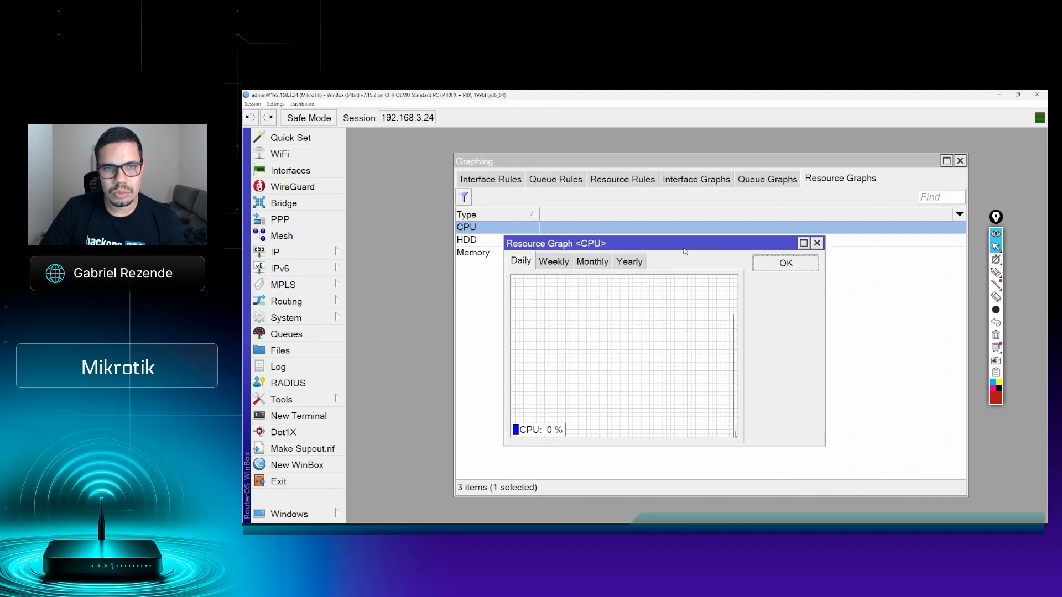
pyautogui.moveTo(735, 329)
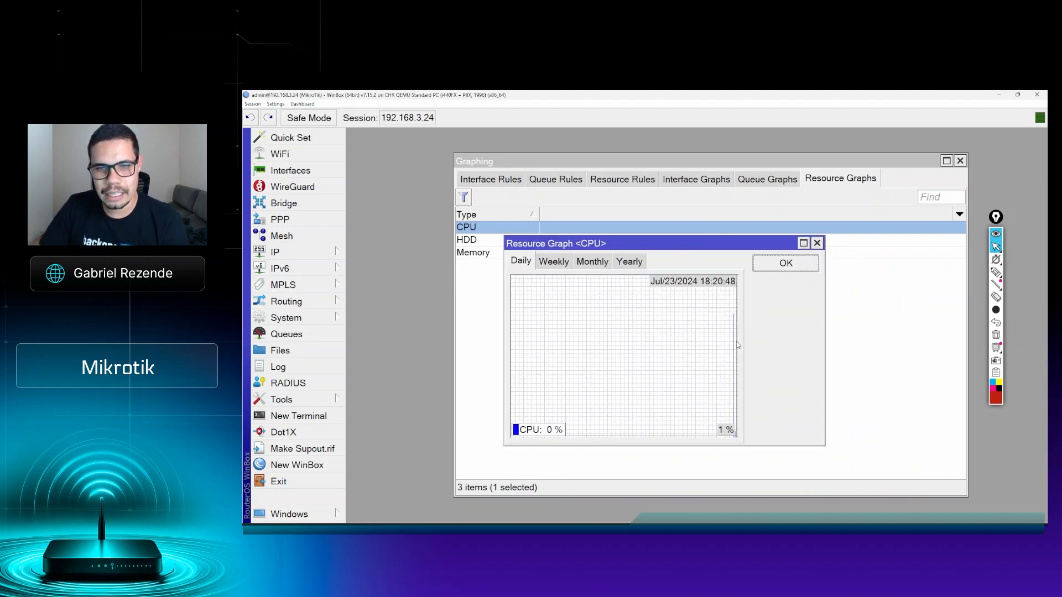
pyautogui.click(548, 265)
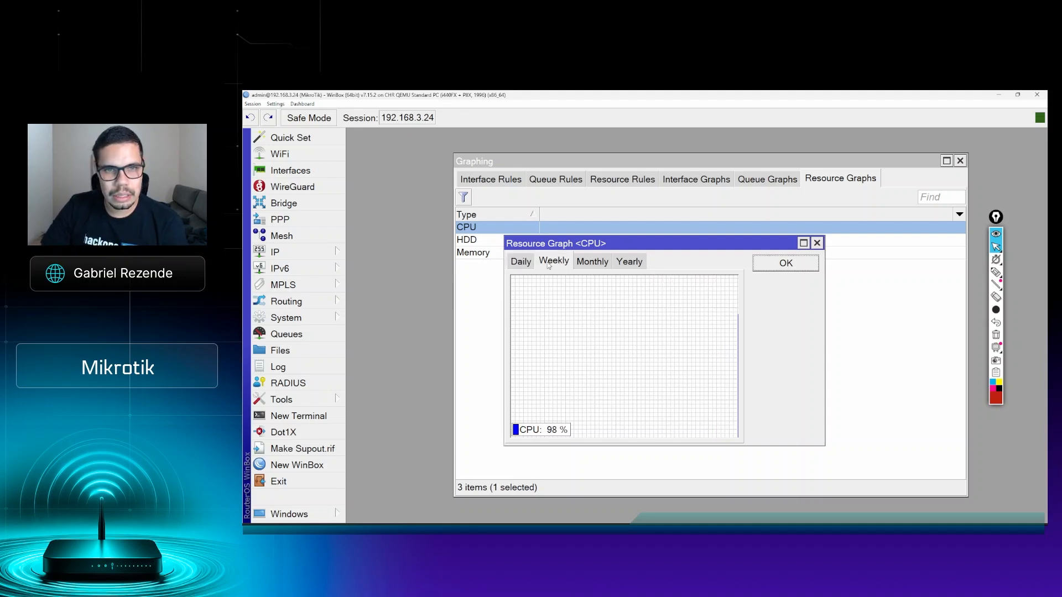
pyautogui.click(597, 268)
pyautogui.click(621, 267)
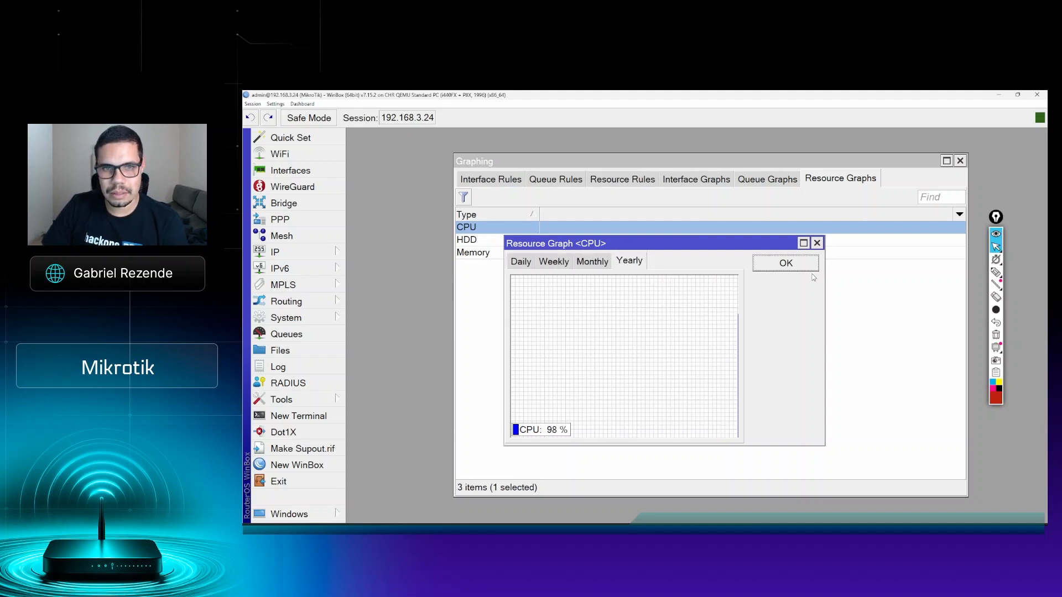
pyautogui.click(772, 267)
# Step: Open the HDD resource graph, check its daily, weekly and monthly usage, and close it
pyautogui.doubleClick(475, 241)
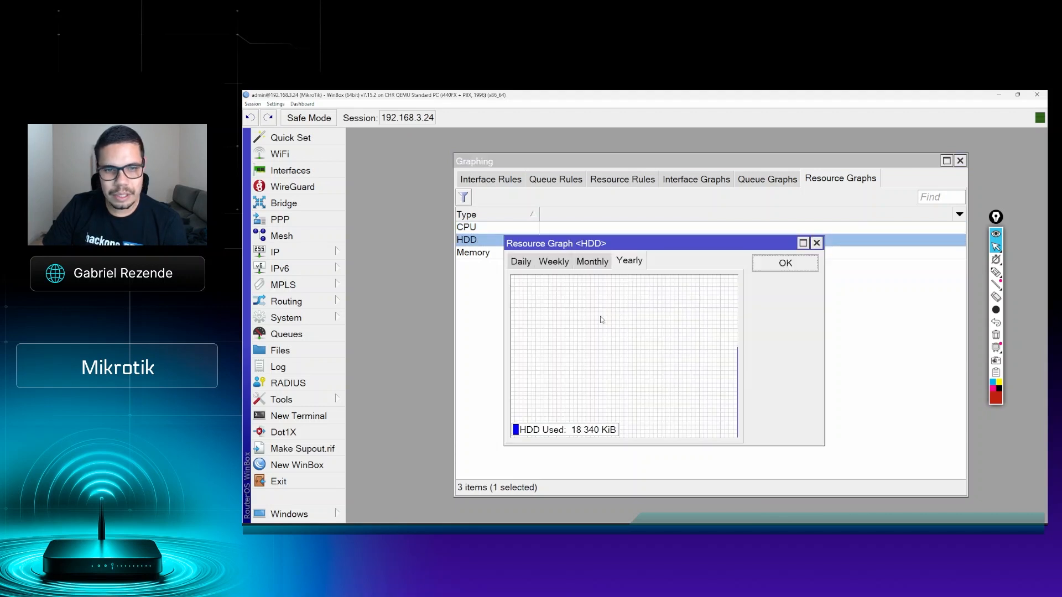
pyautogui.click(522, 260)
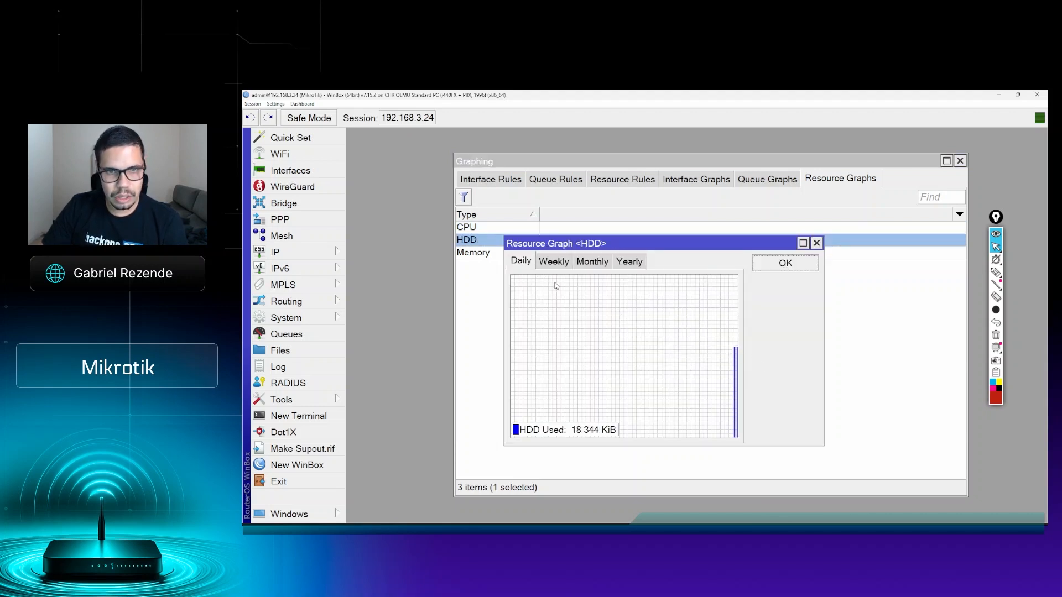
pyautogui.click(558, 262)
pyautogui.click(593, 263)
pyautogui.click(783, 263)
# Step: Open the Memory resource graph, view its daily, weekly, monthly and yearly usage, and close it
pyautogui.click(475, 252)
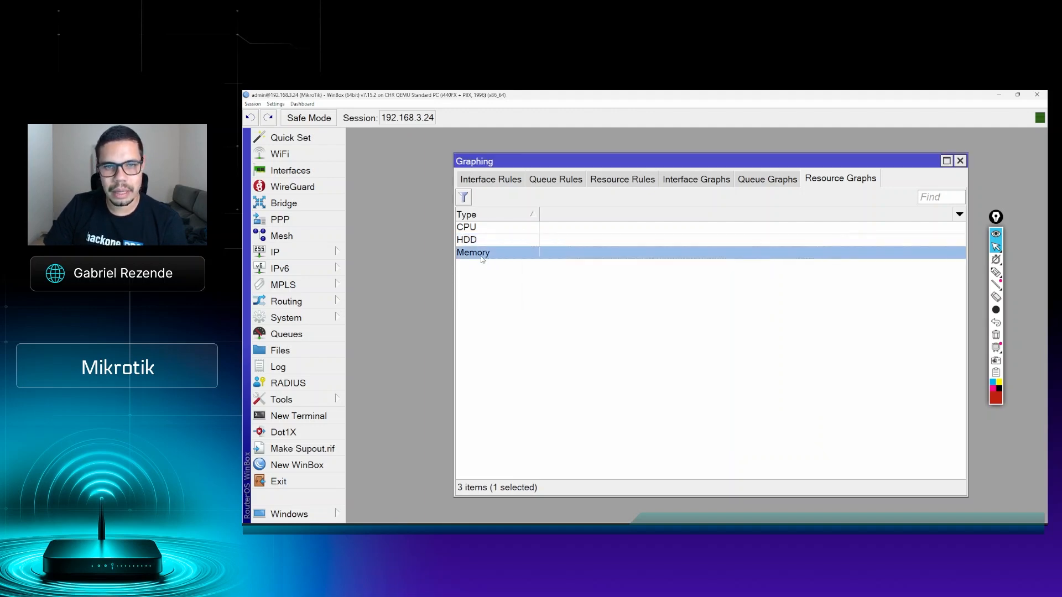
pyautogui.doubleClick(486, 253)
pyautogui.click(524, 265)
pyautogui.click(554, 263)
pyautogui.click(604, 265)
pyautogui.click(630, 266)
pyautogui.click(792, 264)
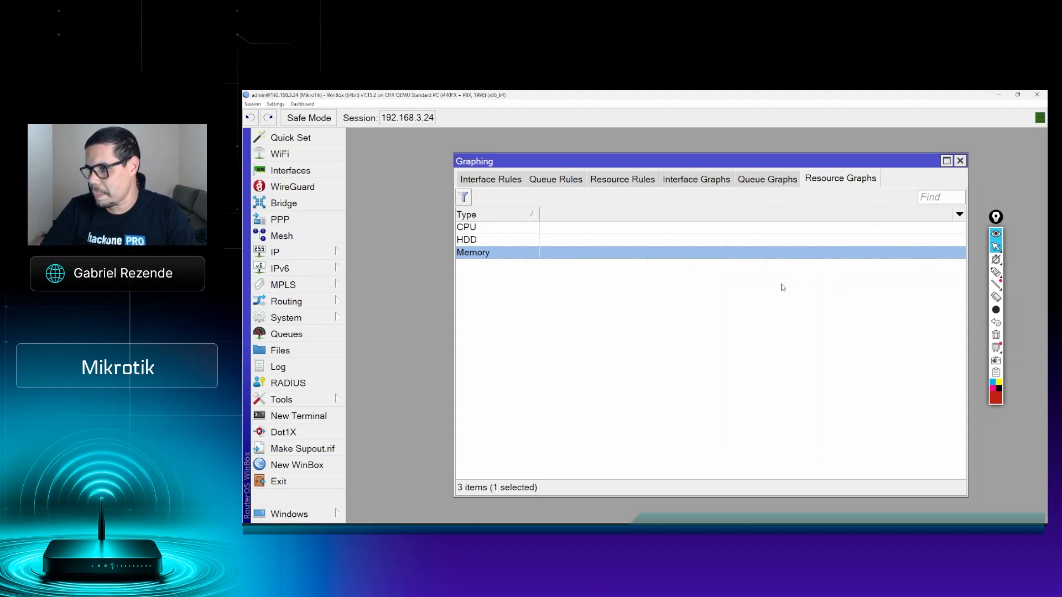
# Step: Switch to Chrome and load the router's web page at 192.168.3.24 in a new tab
pyautogui.click(299, 532)
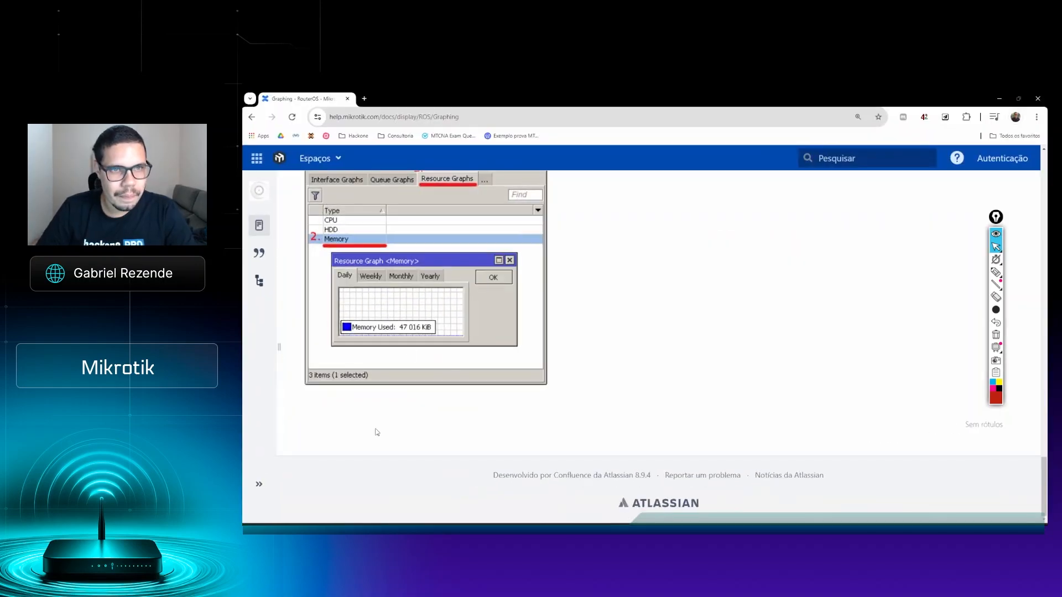
pyautogui.click(364, 99)
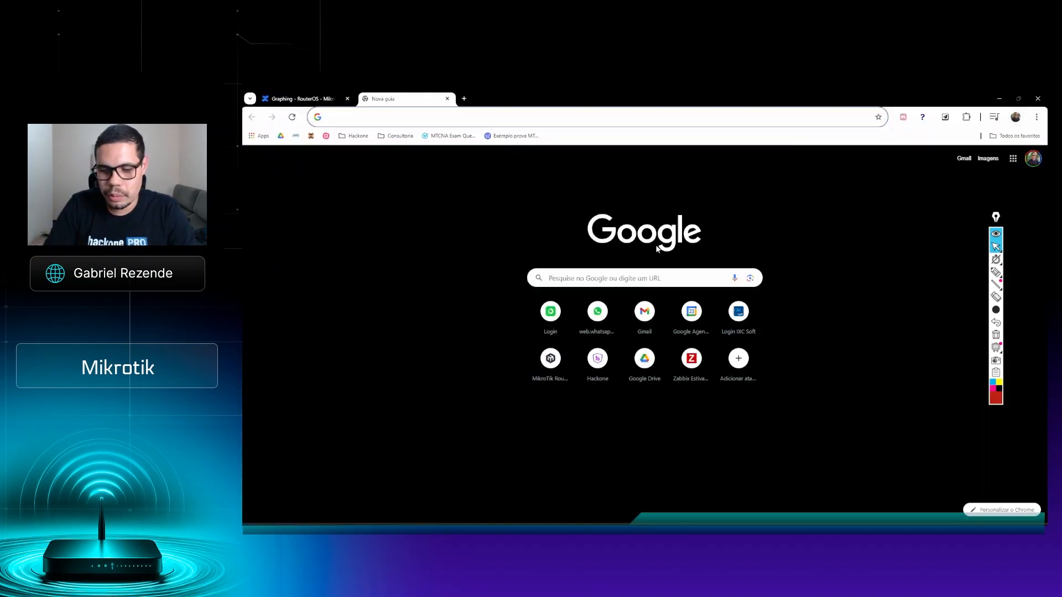
pyautogui.write('192.168.3.24')
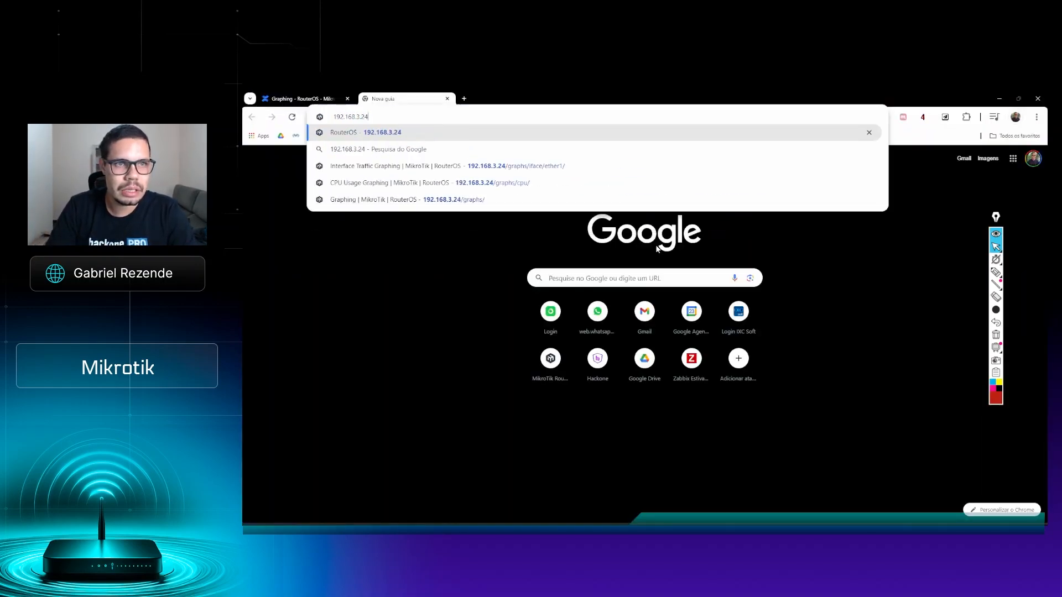
pyautogui.press('Return')
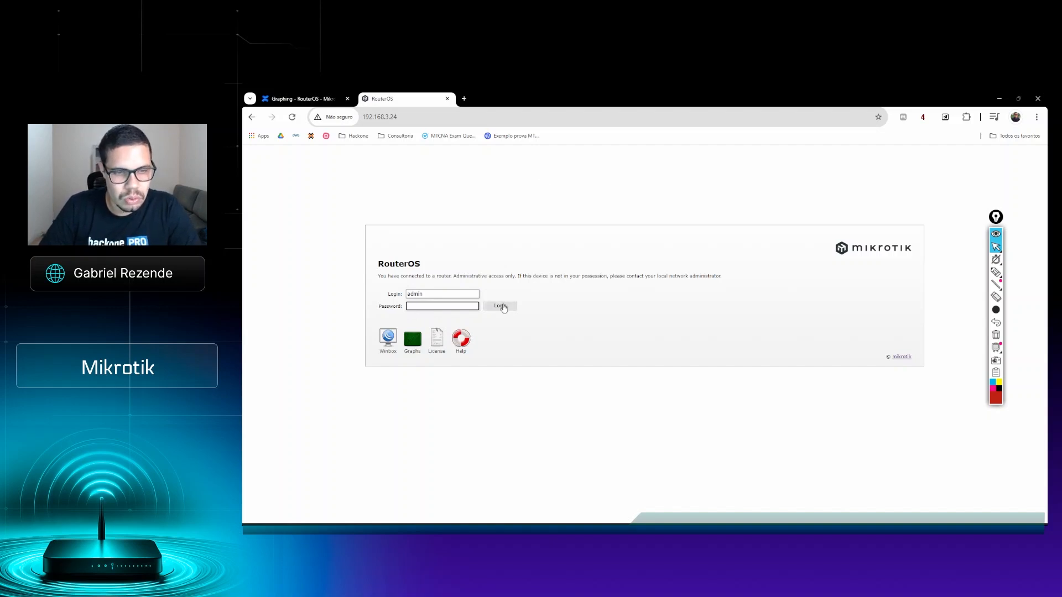
# Step: Enlarge the RouterOS login page to 200% and open its Graphs page
pyautogui.hotkey('ctrl', '+')
pyautogui.hotkey('ctrl', '+')
pyautogui.hotkey('ctrl', '+')
pyautogui.hotkey('ctrl', '+')
pyautogui.hotkey('ctrl', '+')
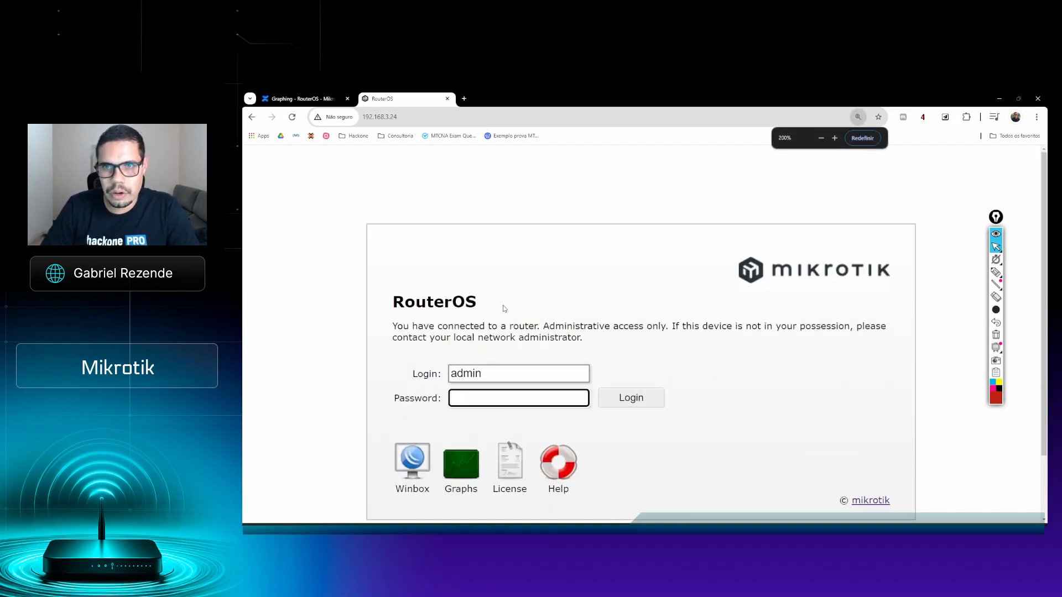
pyautogui.scroll(-1, 529, 241)
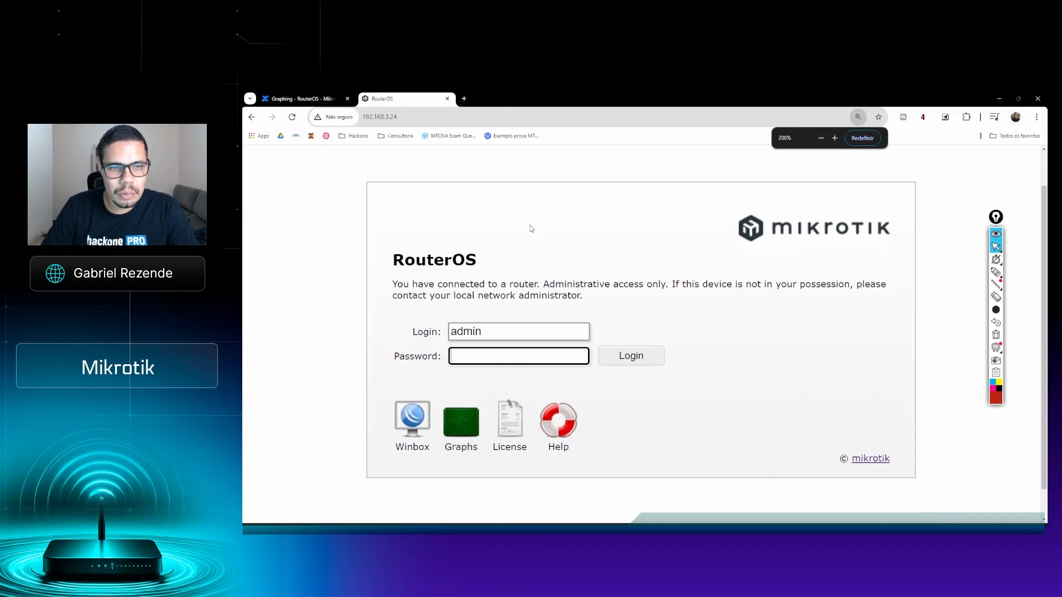
pyautogui.click(468, 431)
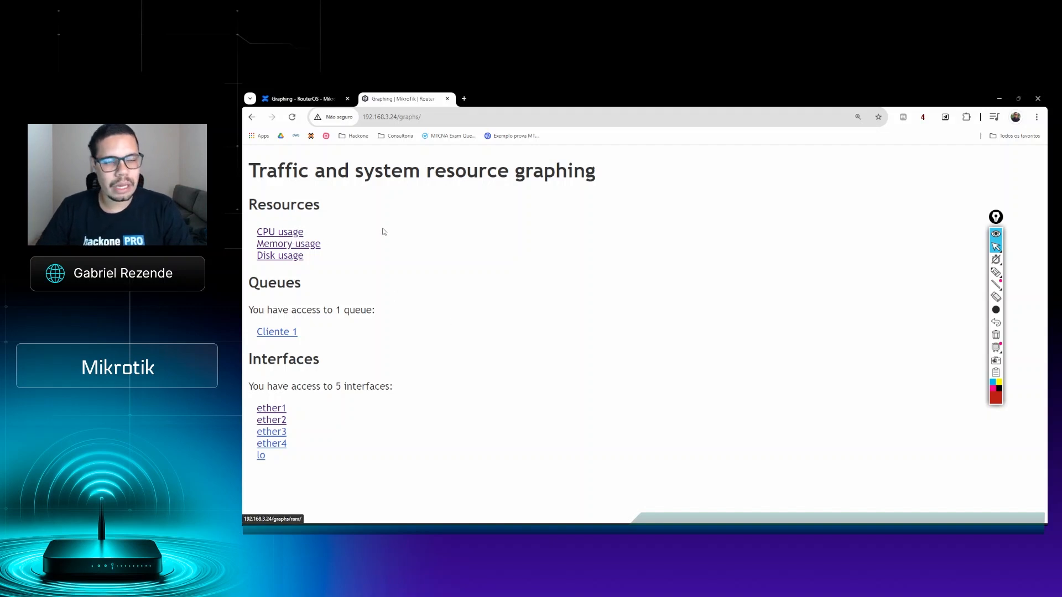
# Step: Open the CPU usage graphs and examine the daily graph's averaging interval and its maximum, average and current values
pyautogui.click(269, 235)
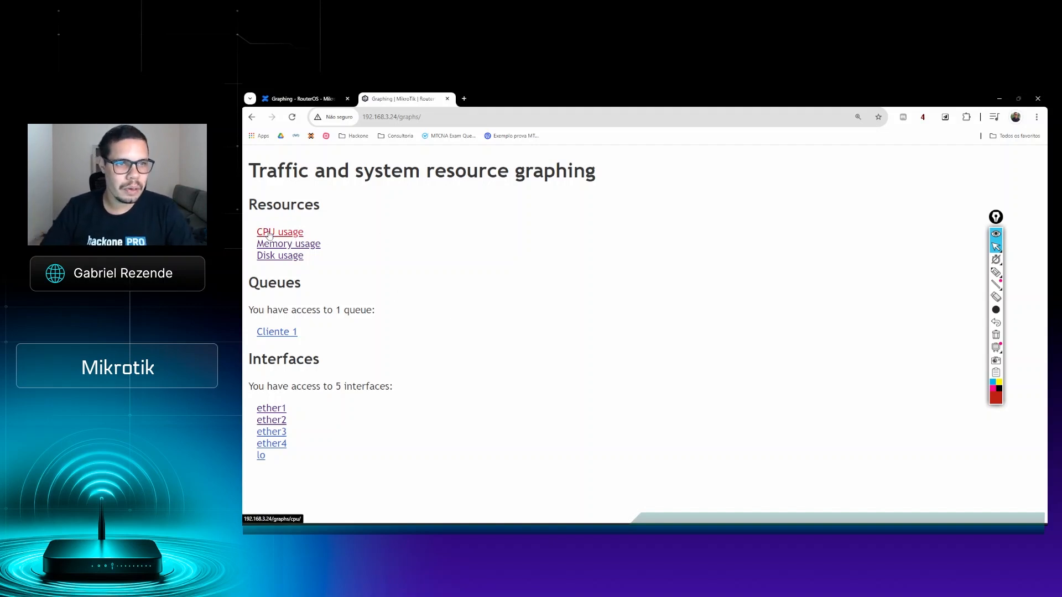
pyautogui.scroll(-1, 676, 274)
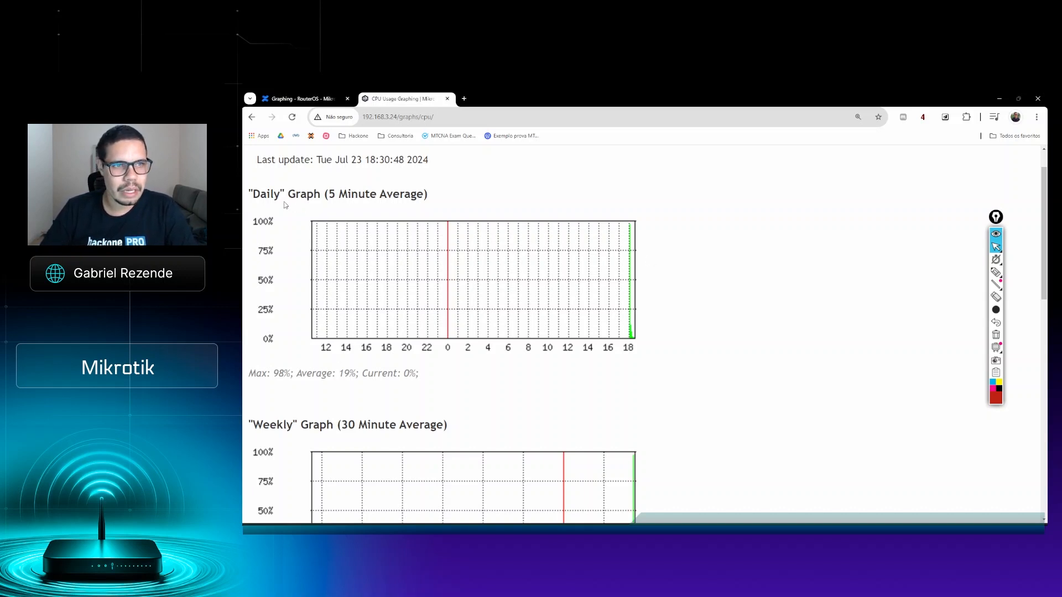
pyautogui.moveTo(250, 193); pyautogui.dragTo(434, 201)
pyautogui.click(489, 188)
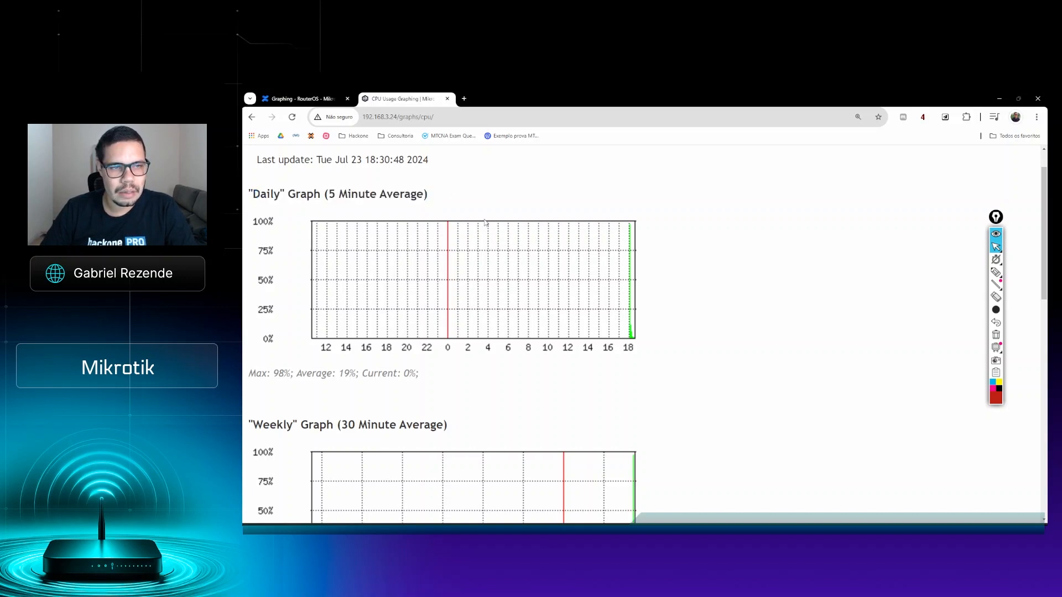
pyautogui.scroll(-1, 493, 205)
pyautogui.moveTo(248, 336); pyautogui.dragTo(290, 333)
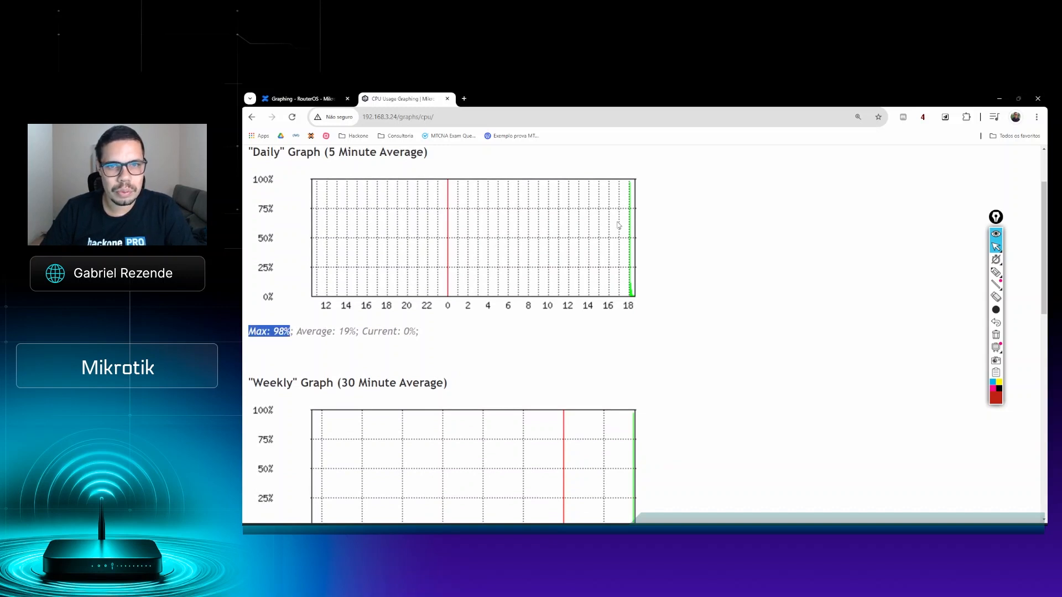
pyautogui.click(307, 331)
pyautogui.moveTo(297, 331); pyautogui.dragTo(415, 331)
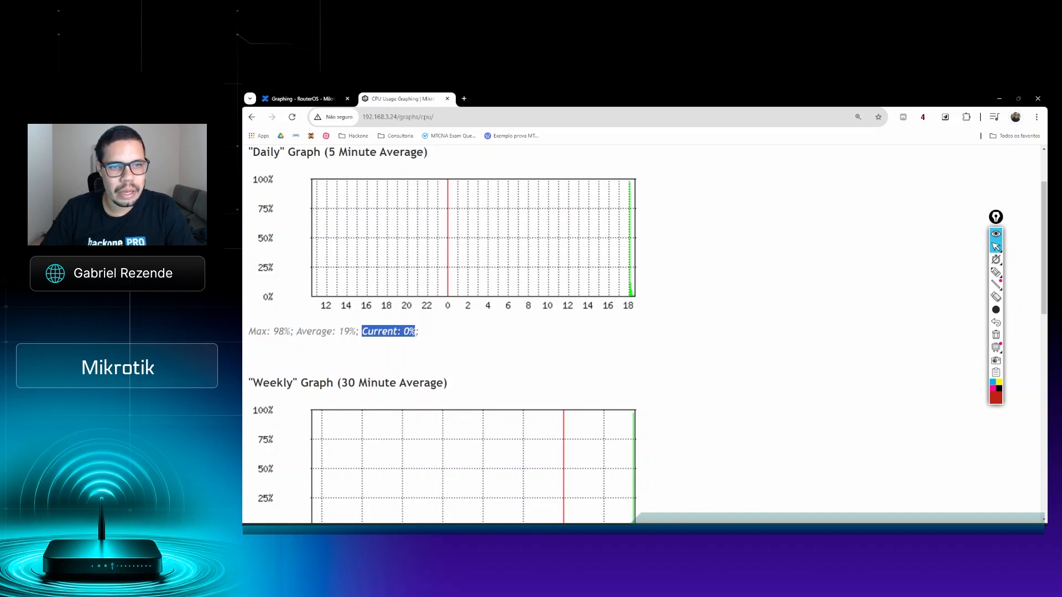
# Step: Check the last update date and time of the CPU usage graphs
pyautogui.scroll(1, 665, 286)
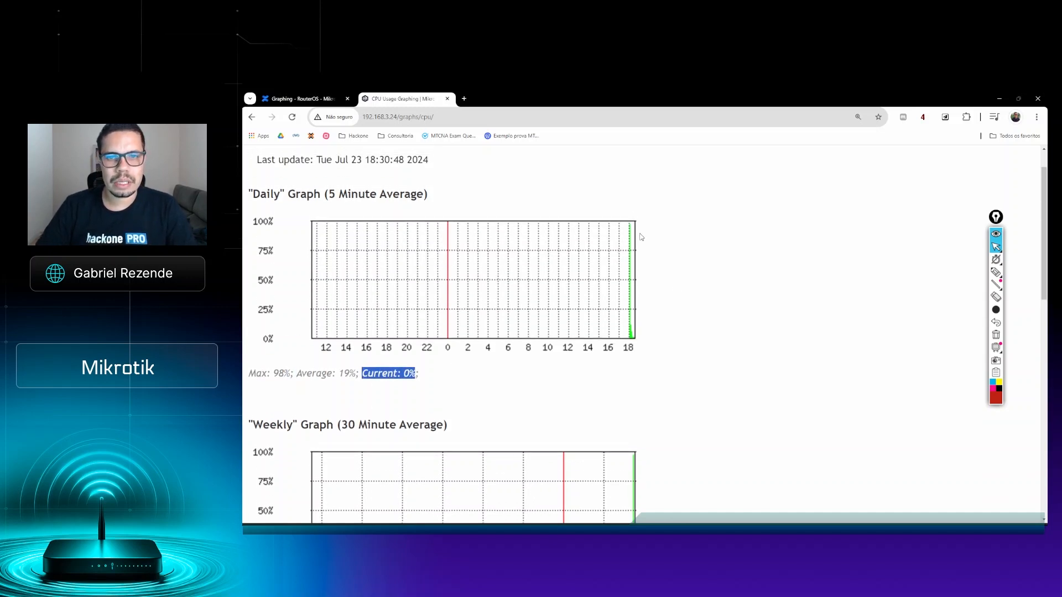
pyautogui.moveTo(996, 273)
pyautogui.scroll(1, 355, 205)
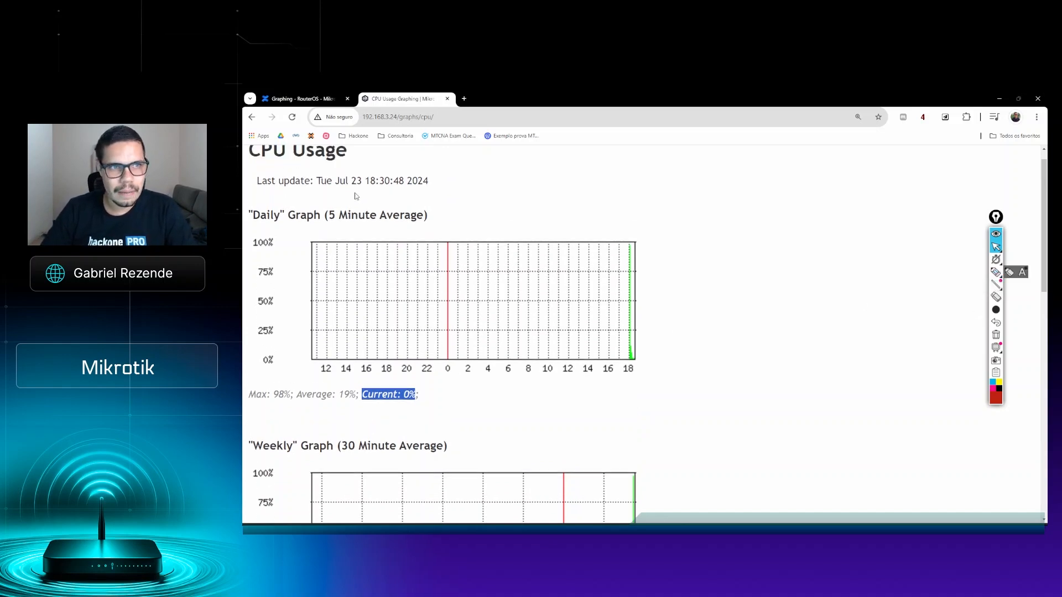
pyautogui.moveTo(314, 201); pyautogui.dragTo(448, 202)
pyautogui.click(448, 202)
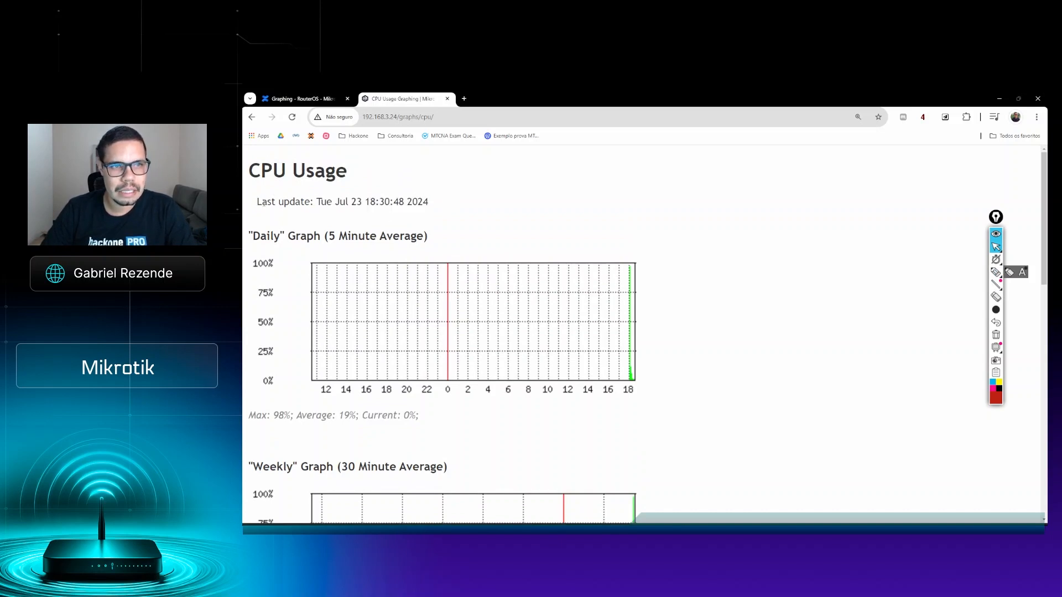
pyautogui.moveTo(263, 203); pyautogui.dragTo(479, 205)
pyautogui.click(403, 202)
pyautogui.hotkey('ctrl', 'a')
pyautogui.click(395, 213)
# Step: Examine the weekly CPU graph's averaging interval and its maximum, average and current values, comparing it with the daily graph
pyautogui.scroll(-3, 545, 218)
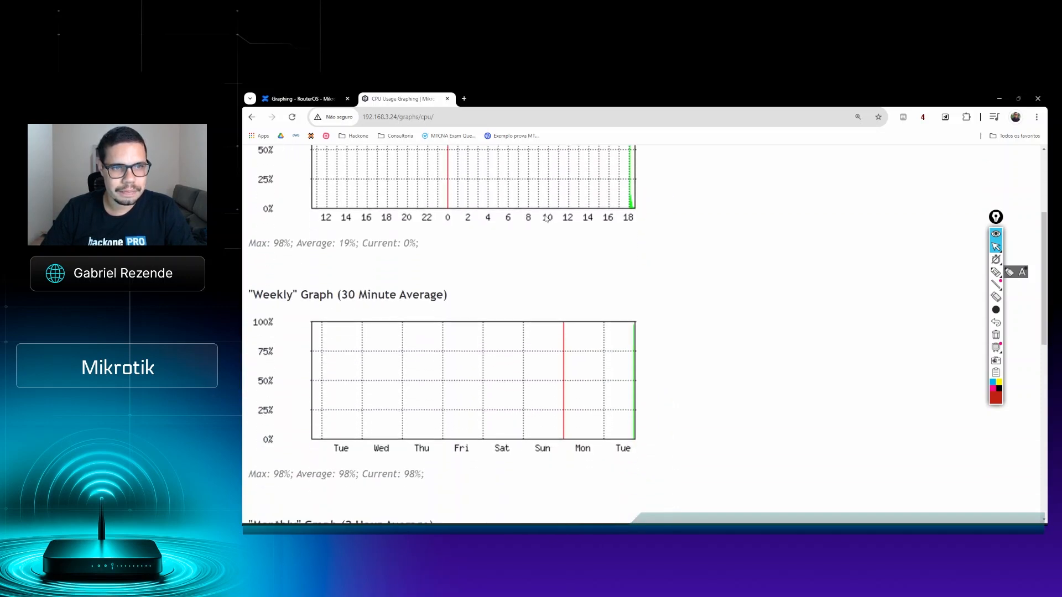
pyautogui.scroll(-1, 546, 219)
pyautogui.doubleClick(260, 256)
pyautogui.moveTo(341, 256); pyautogui.dragTo(412, 257)
pyautogui.click(433, 256)
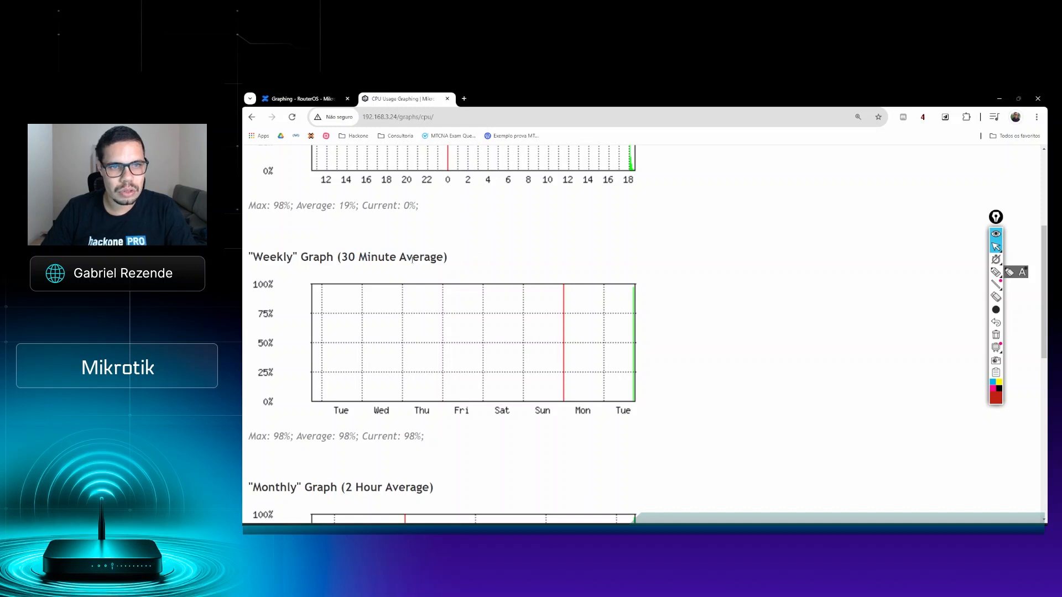
pyautogui.scroll(-2, 412, 259)
pyautogui.scroll(2, 411, 259)
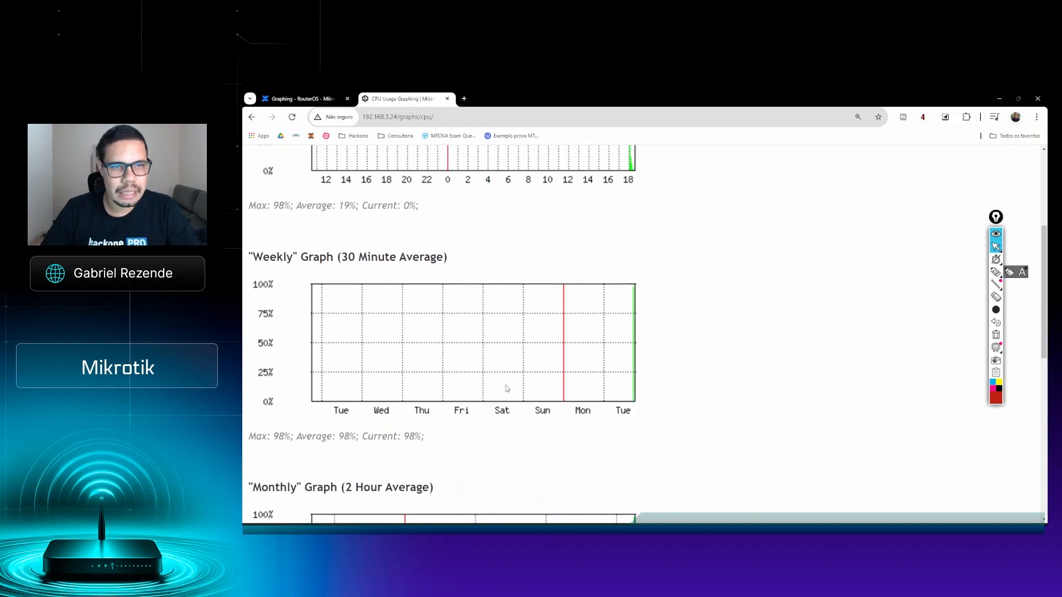
pyautogui.scroll(-3, 446, 282)
pyautogui.moveTo(273, 311); pyautogui.dragTo(355, 312)
pyautogui.scroll(1, 385, 382)
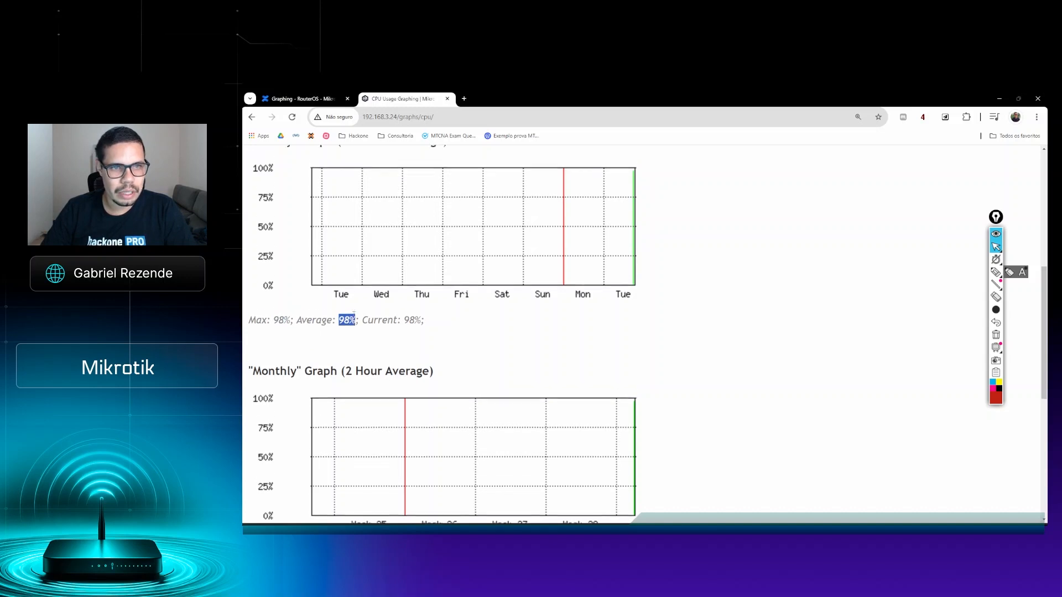
pyautogui.moveTo(405, 354); pyautogui.dragTo(422, 354)
pyautogui.click(536, 341)
pyautogui.scroll(1, 539, 345)
pyautogui.scroll(3, 526, 363)
pyautogui.scroll(-3, 529, 364)
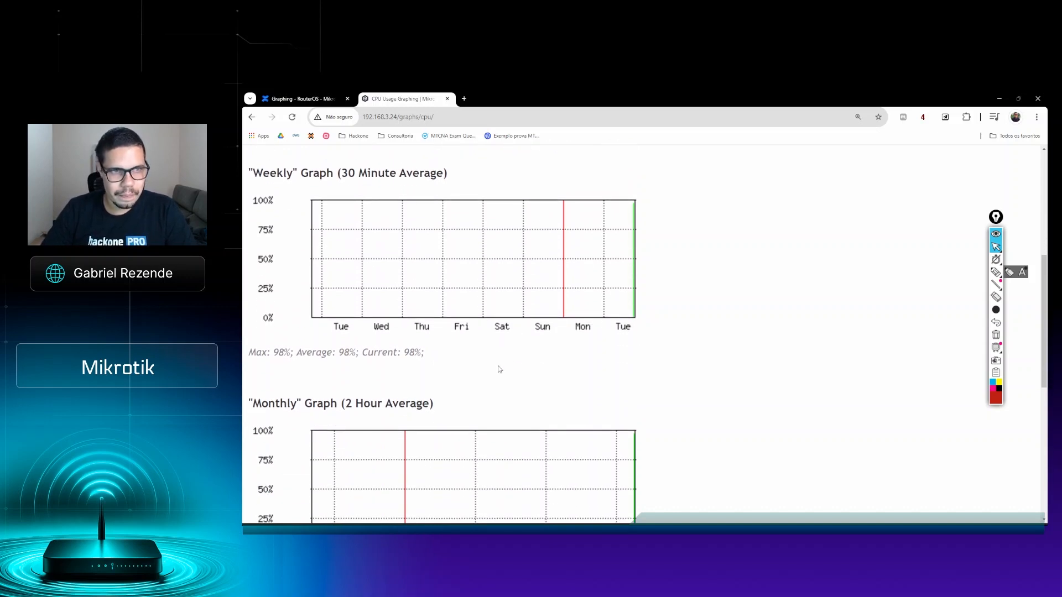
pyautogui.moveTo(252, 173); pyautogui.dragTo(294, 174)
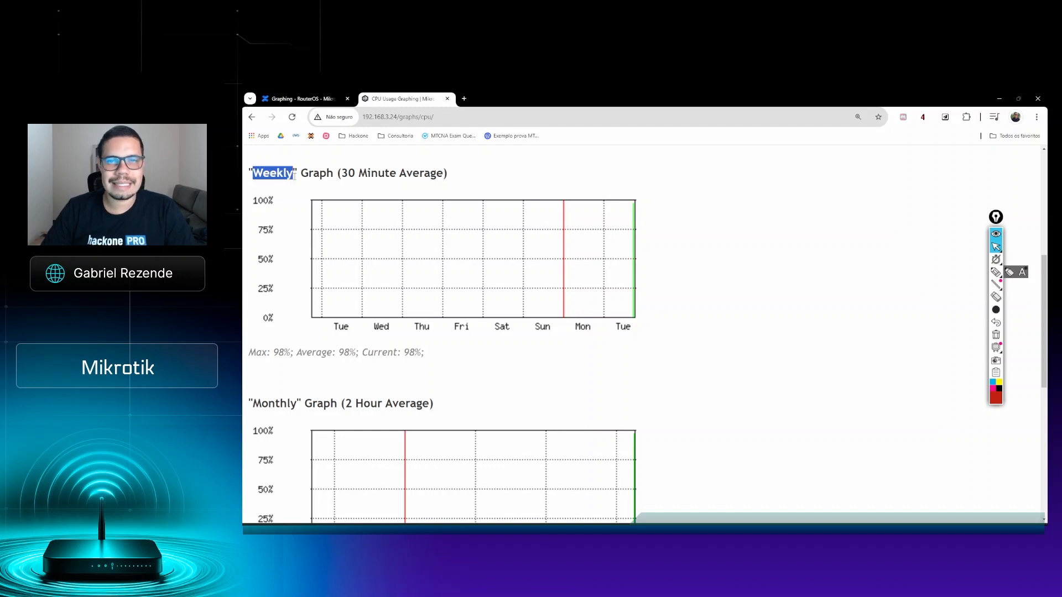
# Step: Examine the monthly CPU graph's averaging interval and its maximum, average and current values
pyautogui.scroll(-3, 334, 294)
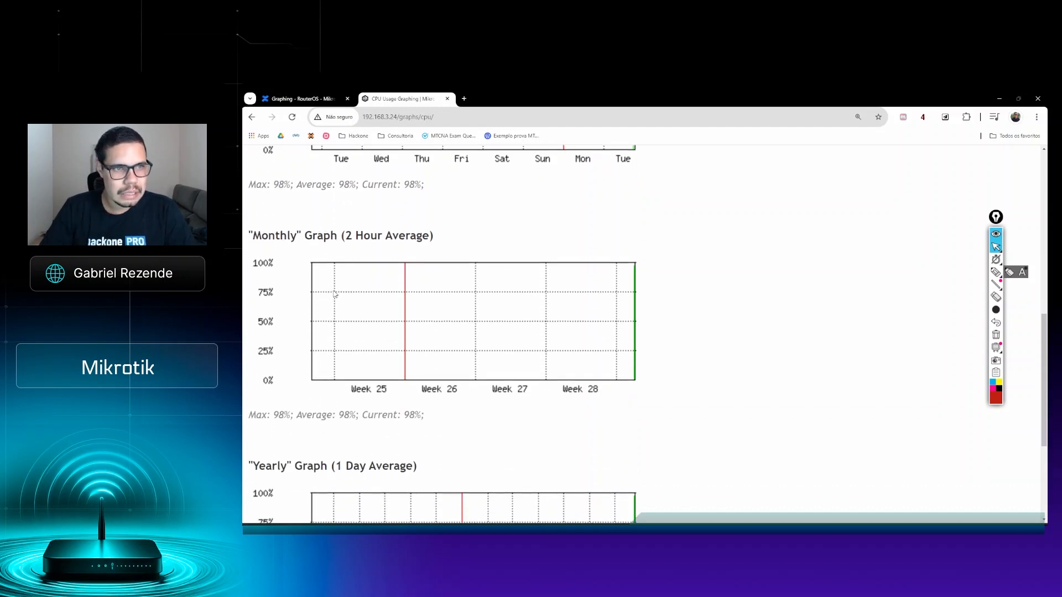
pyautogui.moveTo(255, 237); pyautogui.dragTo(418, 236)
pyautogui.click(468, 225)
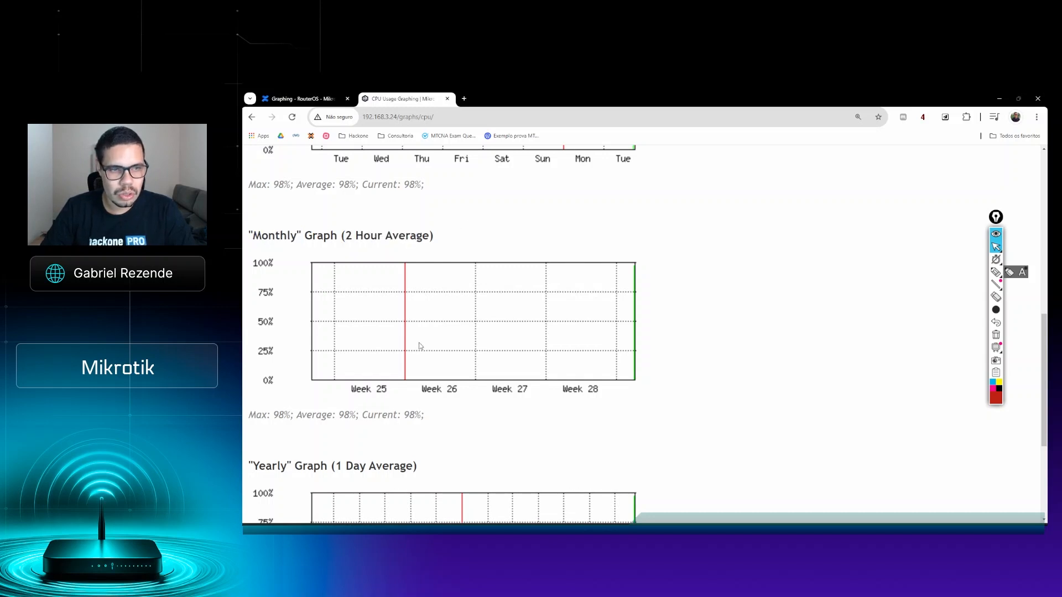
pyautogui.scroll(-2, 420, 346)
pyautogui.moveTo(272, 333); pyautogui.dragTo(285, 334)
pyautogui.moveTo(360, 334); pyautogui.dragTo(373, 334)
pyautogui.click(447, 331)
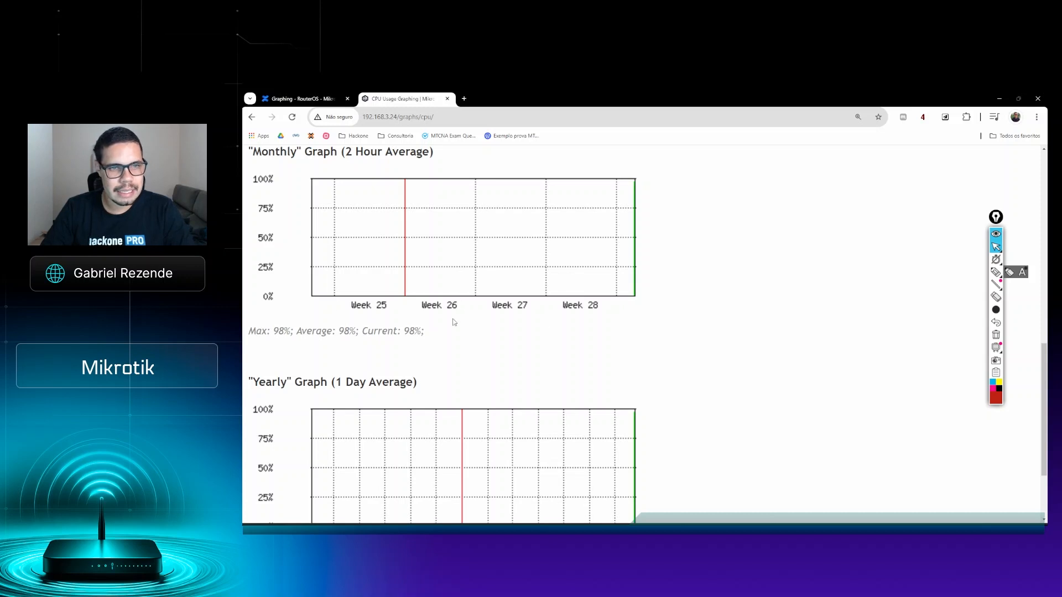
pyautogui.scroll(2, 636, 322)
# Step: Examine the yearly CPU graph's interval and usage values, and return to the main graphing page
pyautogui.scroll(-4, 489, 360)
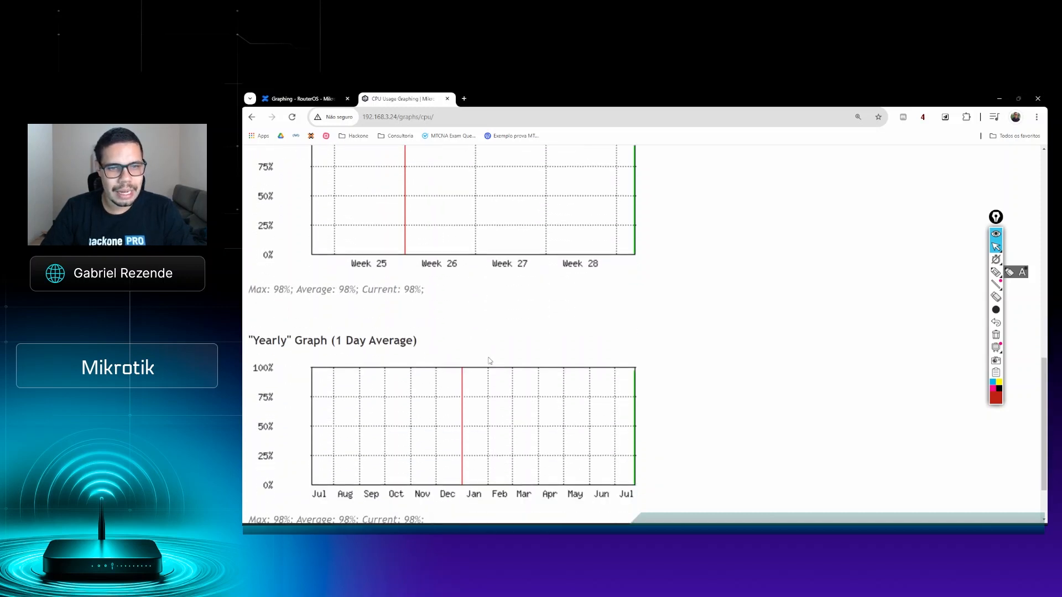
pyautogui.moveTo(248, 299); pyautogui.dragTo(297, 303)
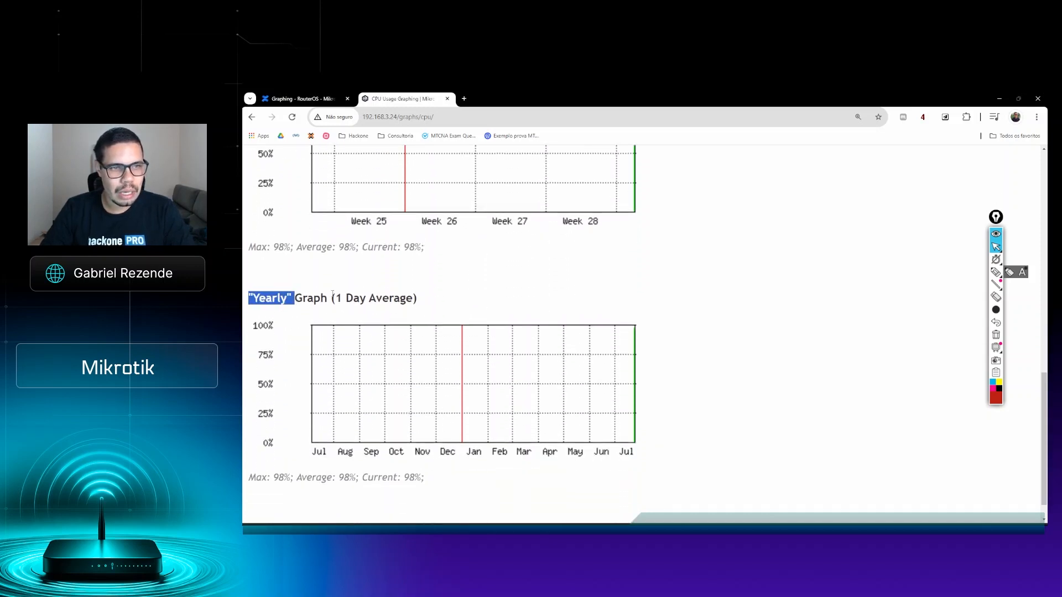
pyautogui.scroll(-1, 353, 304)
pyautogui.moveTo(326, 447); pyautogui.dragTo(481, 459)
pyautogui.scroll(10, 725, 410)
pyautogui.scroll(-5, 575, 329)
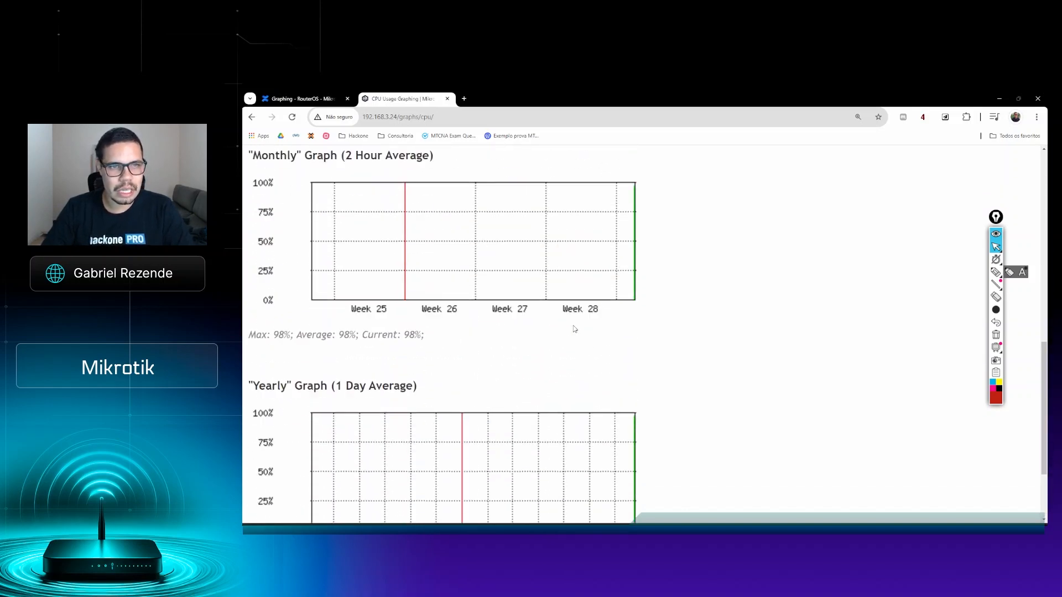
pyautogui.scroll(10, 575, 330)
pyautogui.scroll(-6, 574, 330)
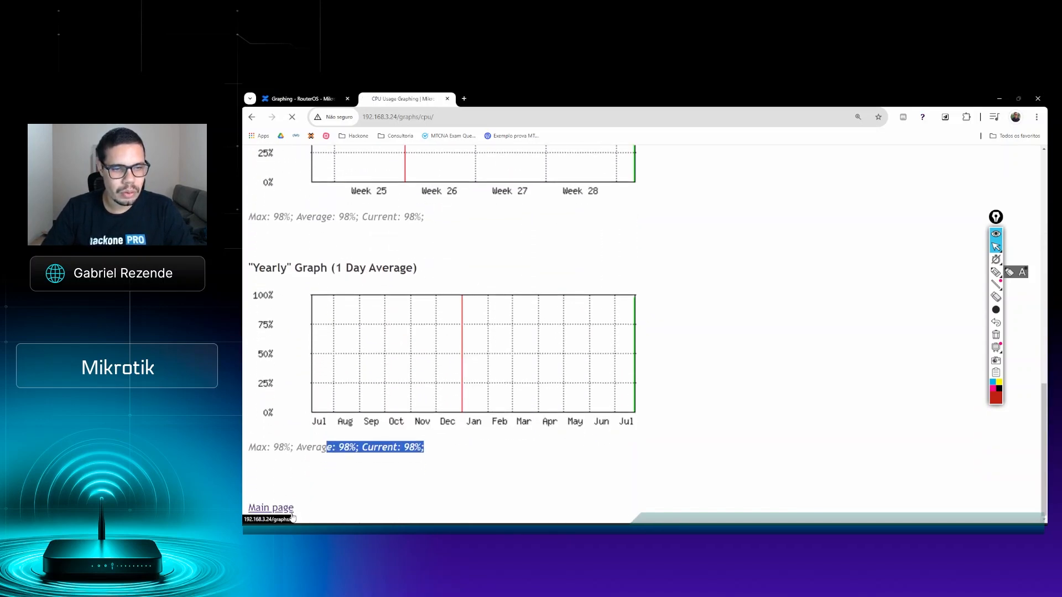
pyautogui.click(285, 510)
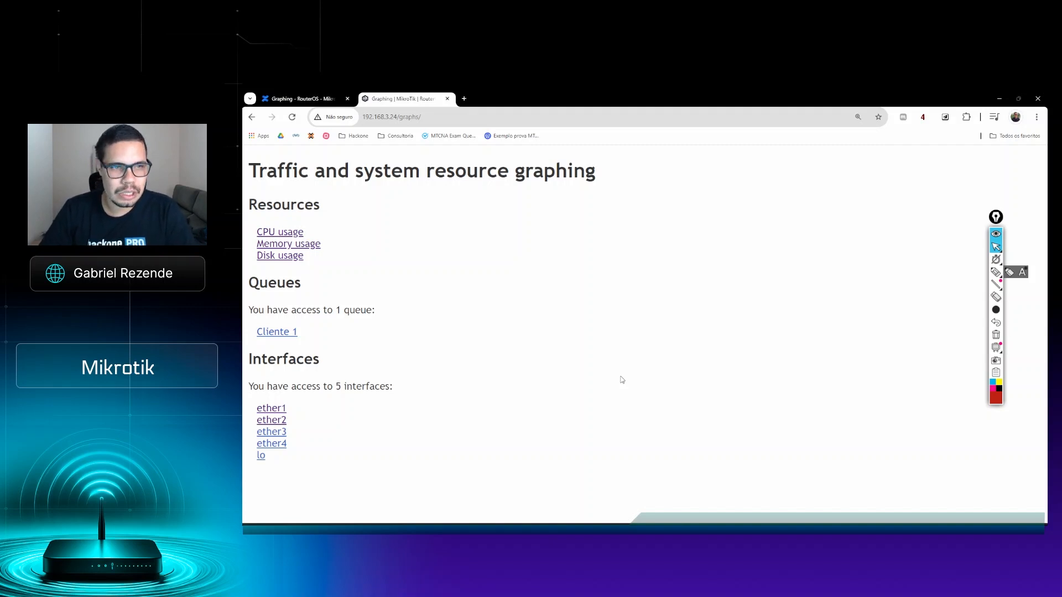
# Step: Open the Memory usage graphs and check the router's total memory size
pyautogui.click(282, 246)
pyautogui.scroll(-2, 691, 283)
pyautogui.scroll(1, 691, 282)
pyautogui.scroll(1, 385, 285)
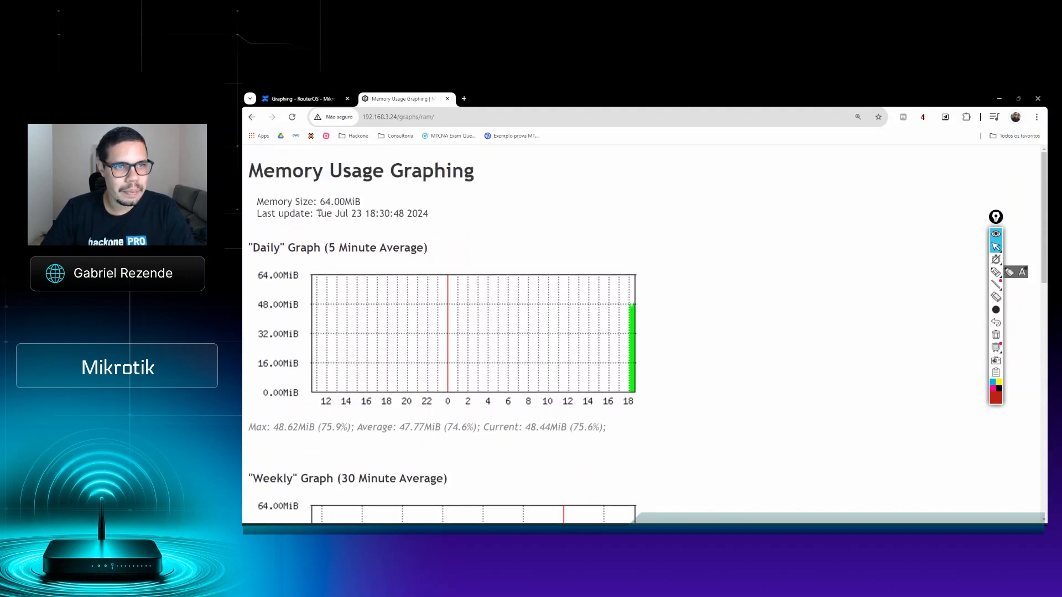
pyautogui.moveTo(249, 201); pyautogui.dragTo(391, 209)
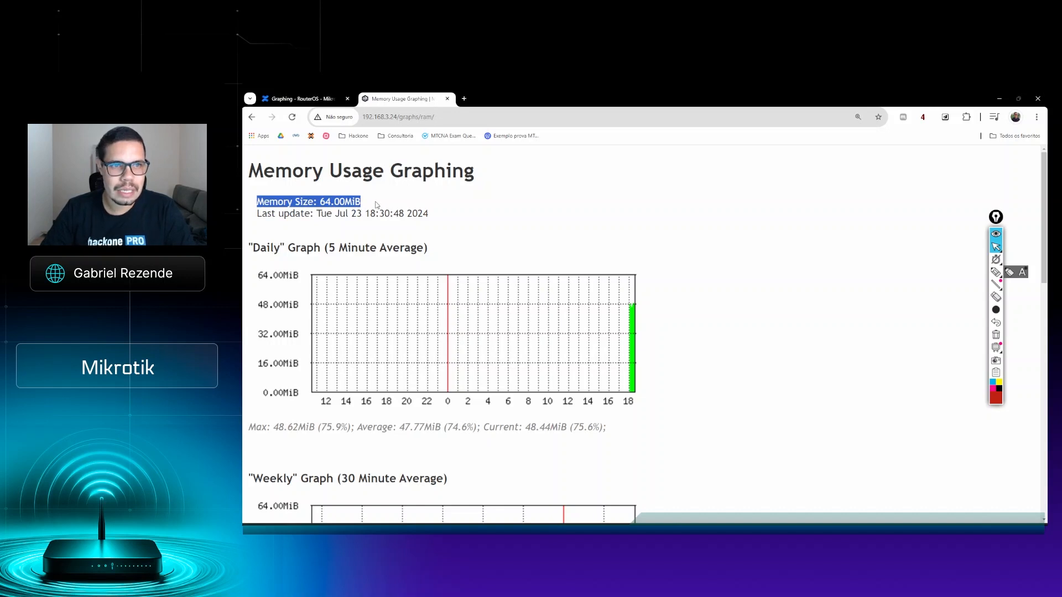
pyautogui.click(382, 201)
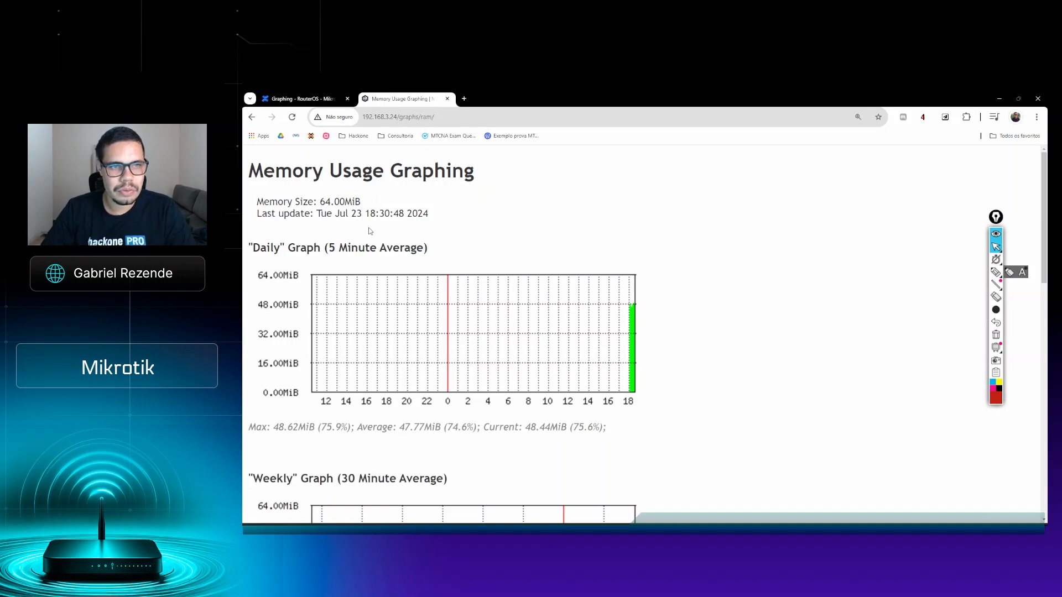
pyautogui.moveTo(362, 202); pyautogui.dragTo(292, 202)
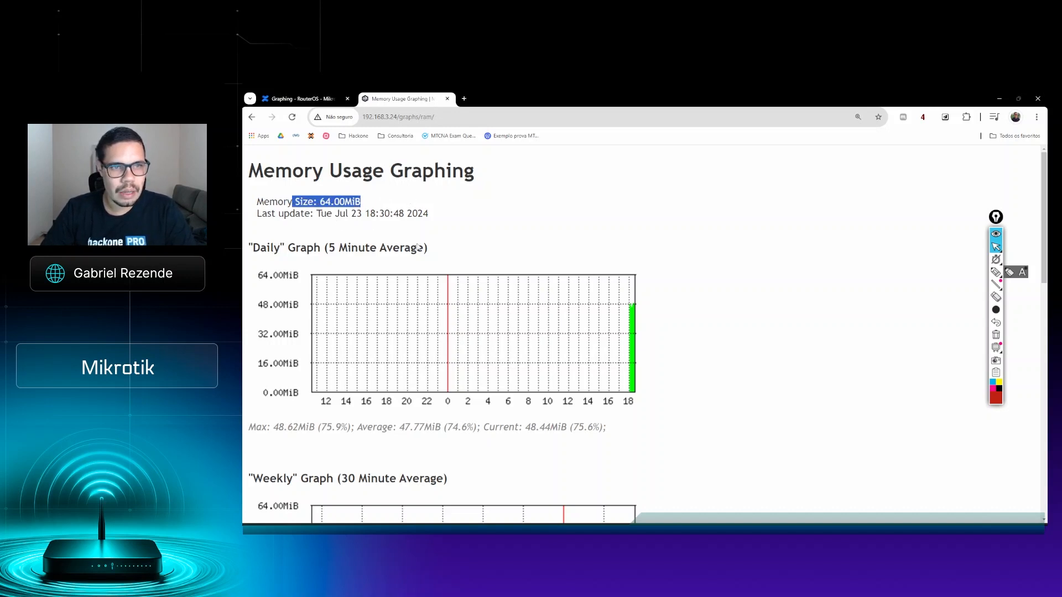
# Step: Examine the maximum, average and current memory usage under the daily graph
pyautogui.click(277, 425)
pyautogui.moveTo(272, 428); pyautogui.dragTo(326, 428)
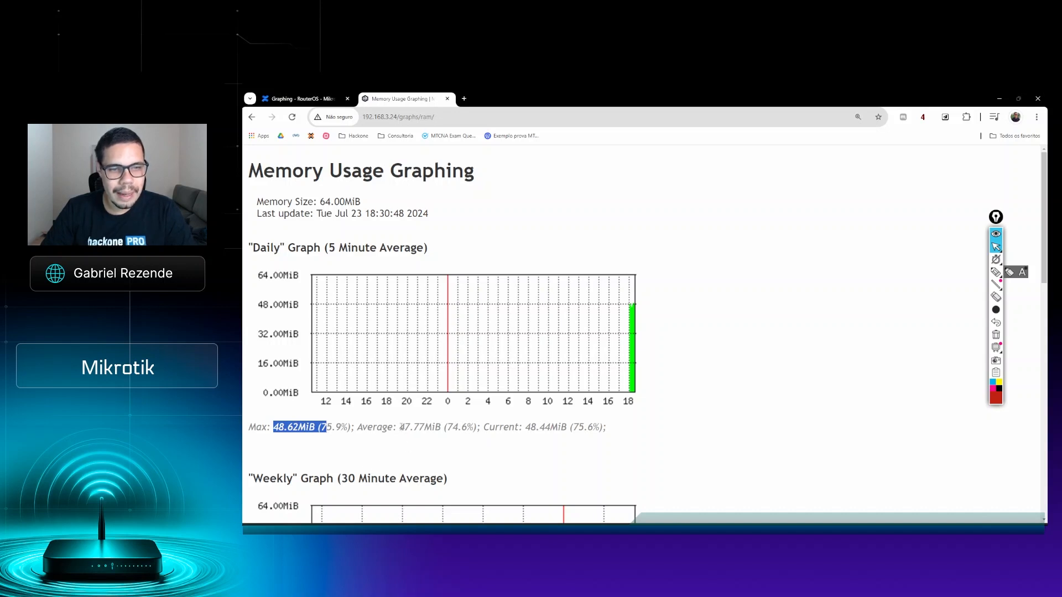
pyautogui.moveTo(400, 427); pyautogui.dragTo(445, 429)
pyautogui.moveTo(530, 428); pyautogui.dragTo(567, 428)
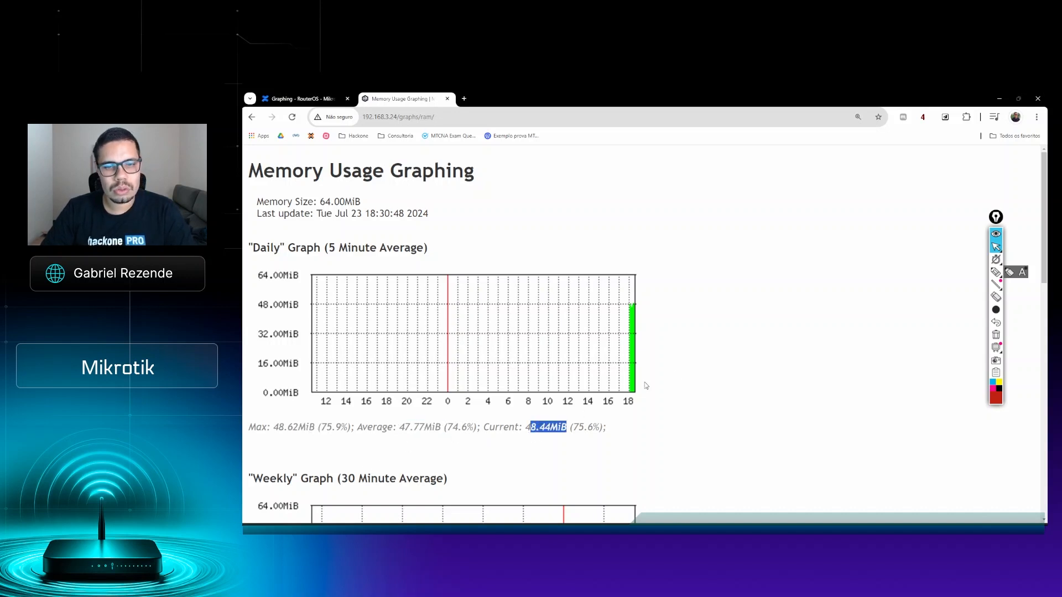
# Step: Examine the weekly memory graph and its maximum, average and current usage values
pyautogui.scroll(-2, 689, 375)
pyautogui.scroll(-3, 623, 235)
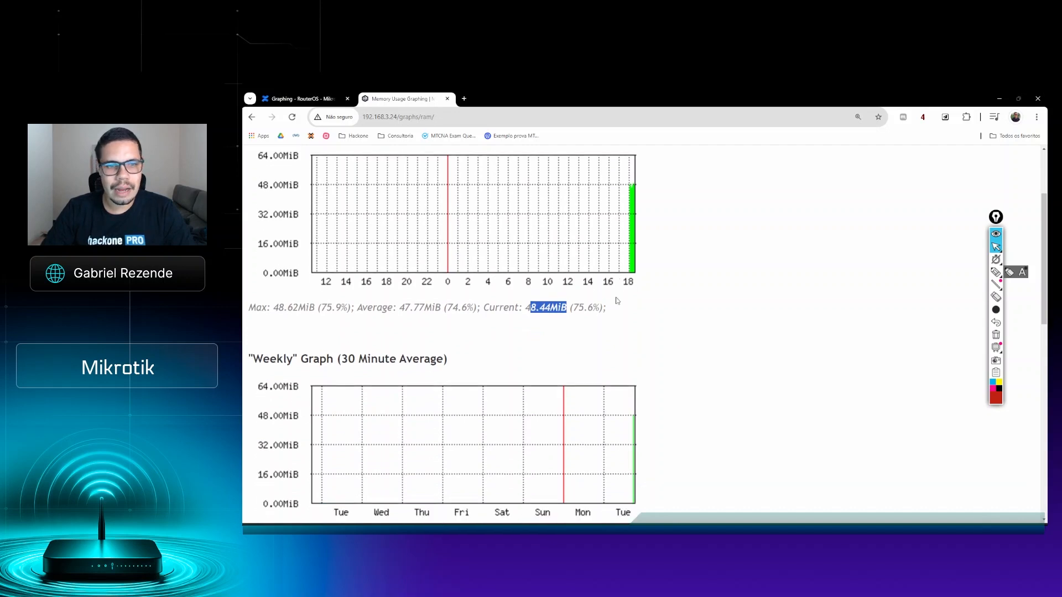
pyautogui.click(266, 228)
pyautogui.moveTo(266, 228); pyautogui.dragTo(301, 238)
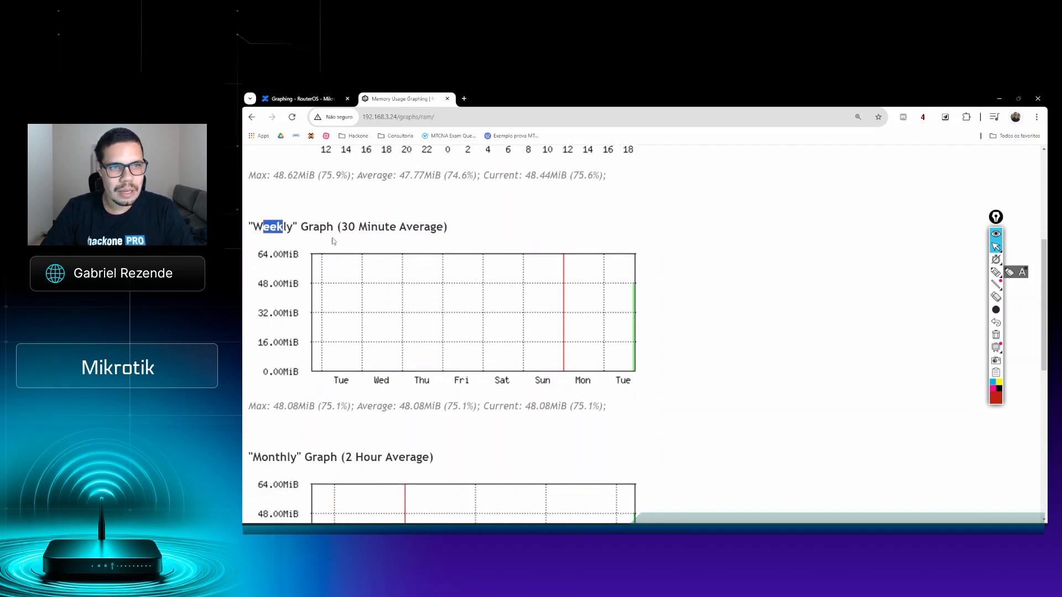
pyautogui.scroll(-2, 405, 239)
pyautogui.moveTo(260, 281); pyautogui.dragTo(623, 280)
pyautogui.click(625, 279)
# Step: Examine the monthly memory graph and its averaging interval
pyautogui.scroll(-2, 625, 277)
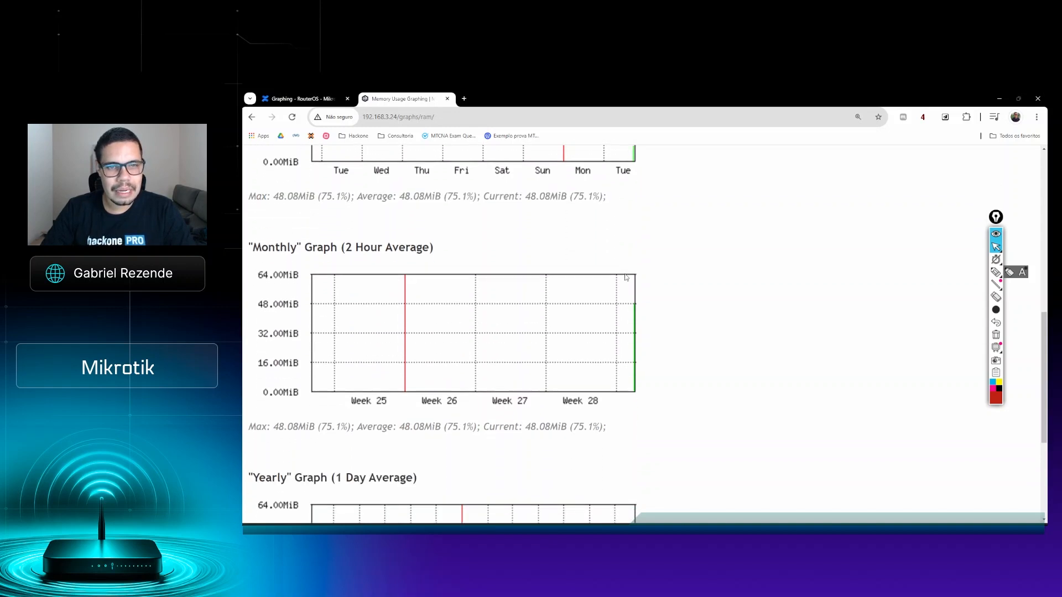
pyautogui.scroll(-1, 502, 326)
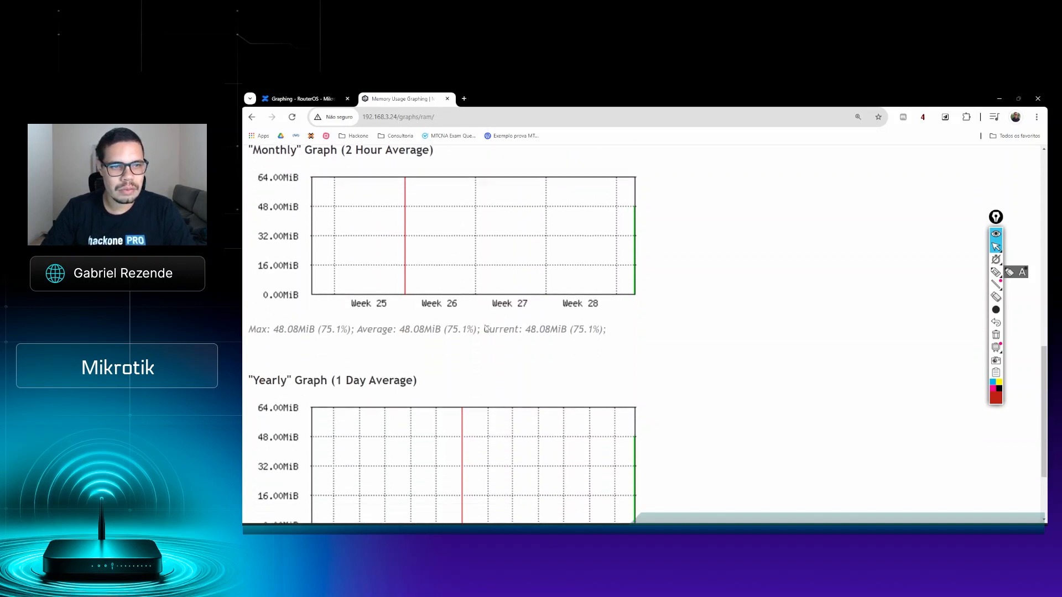
pyautogui.moveTo(274, 165); pyautogui.dragTo(301, 165)
pyautogui.scroll(-2, 532, 238)
pyautogui.scroll(3, 532, 237)
pyautogui.moveTo(352, 206); pyautogui.dragTo(492, 204)
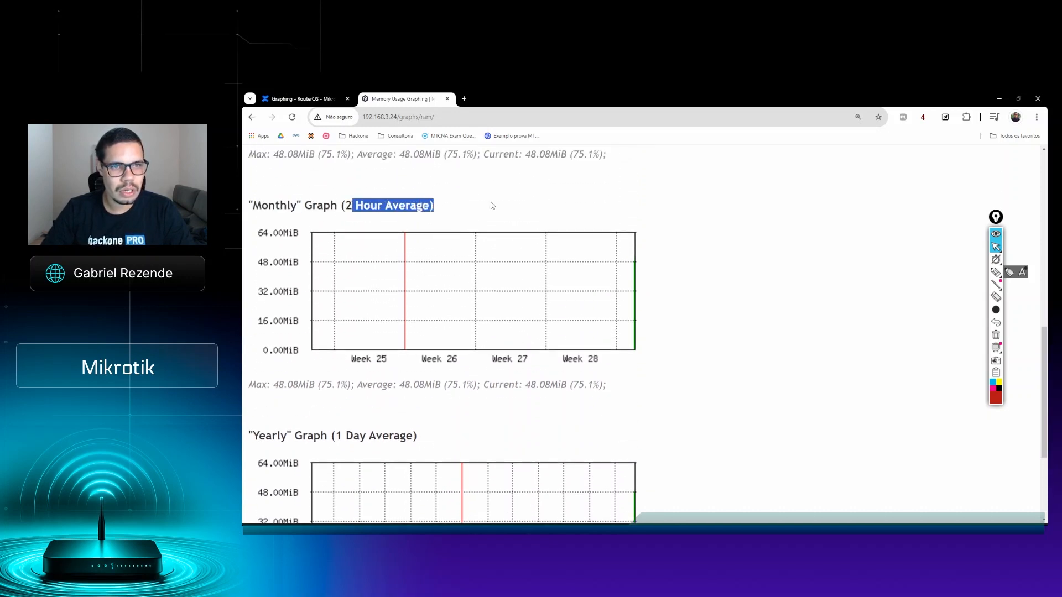
# Step: Examine the yearly memory graph's interval and usage values, and return to the main graphing page
pyautogui.scroll(-3, 327, 347)
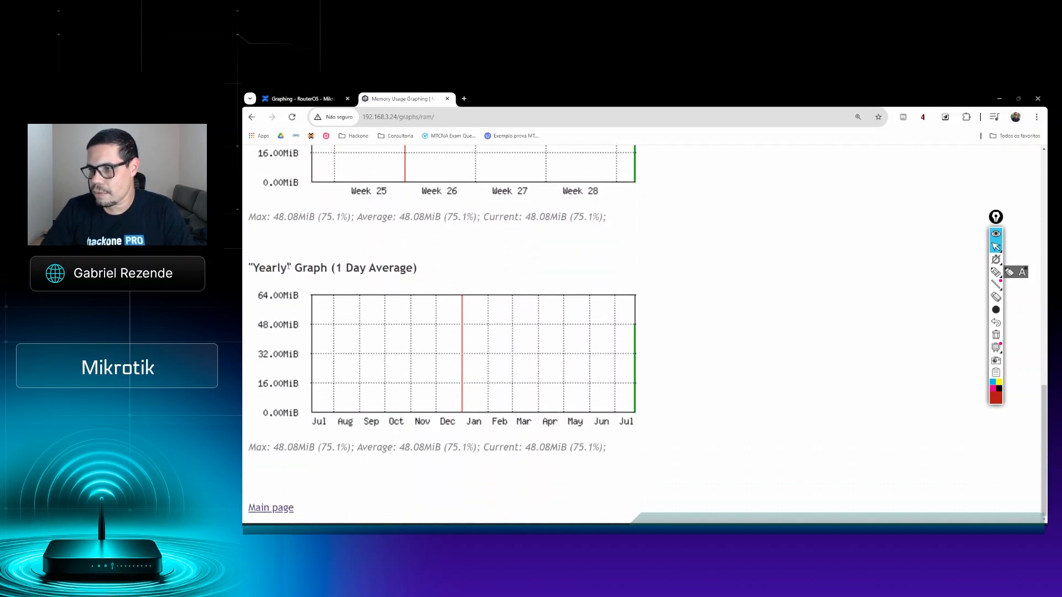
pyautogui.moveTo(260, 269); pyautogui.dragTo(418, 269)
pyautogui.click(380, 306)
pyautogui.moveTo(261, 448); pyautogui.dragTo(354, 448)
pyautogui.click(603, 466)
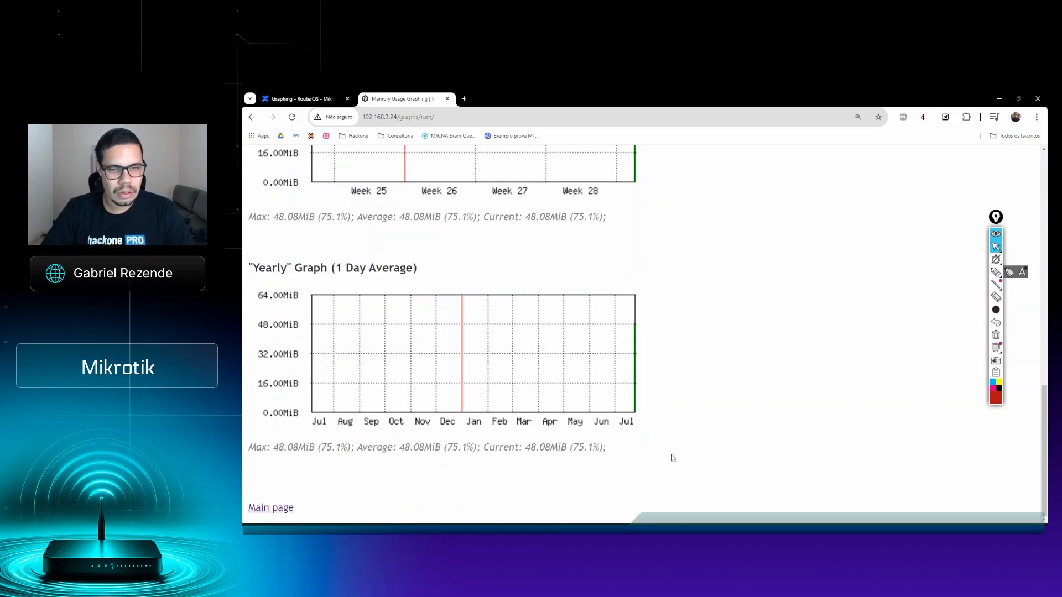
pyautogui.click(280, 509)
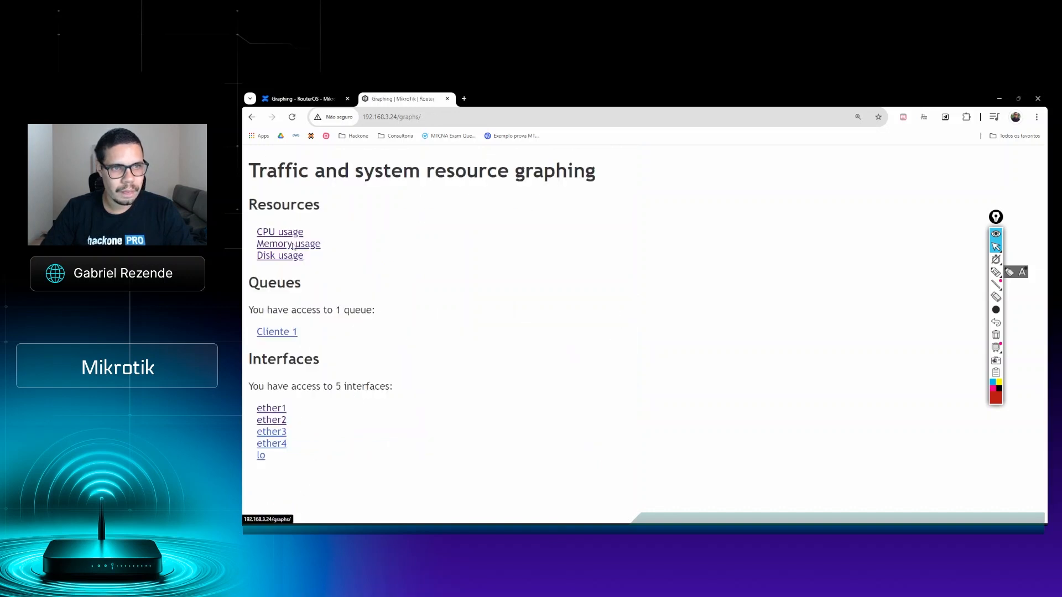
# Step: Open the Disk usage graphs and check the router's total disk space
pyautogui.click(282, 256)
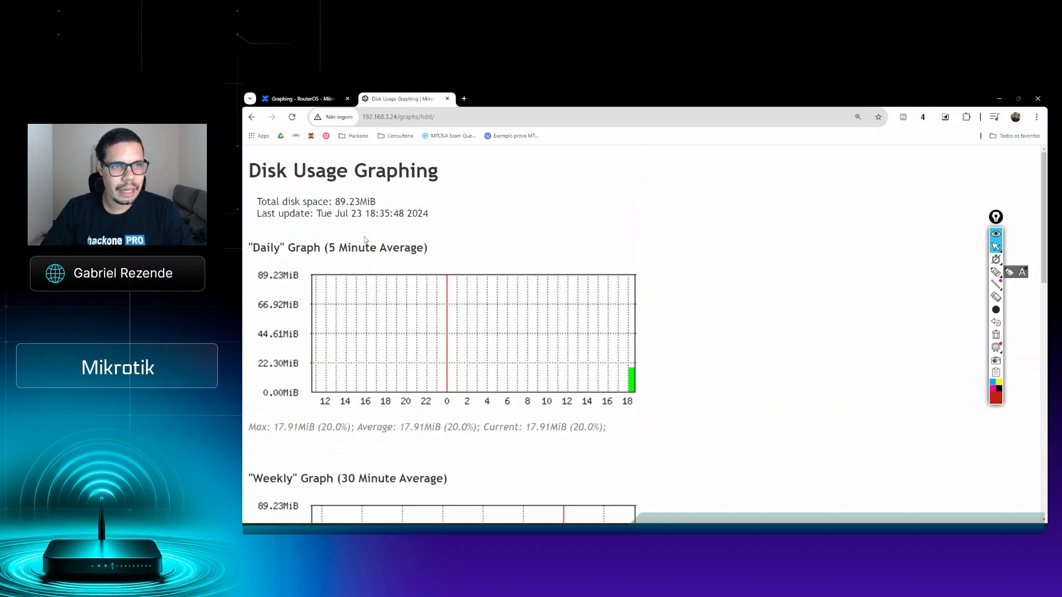
pyautogui.moveTo(386, 203); pyautogui.dragTo(245, 205)
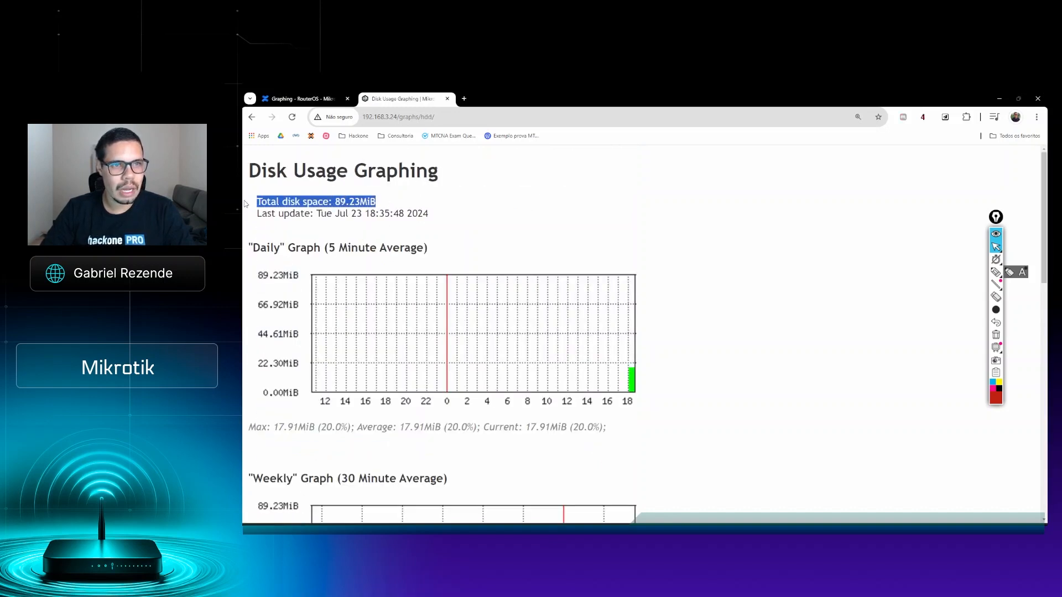
pyautogui.click(396, 208)
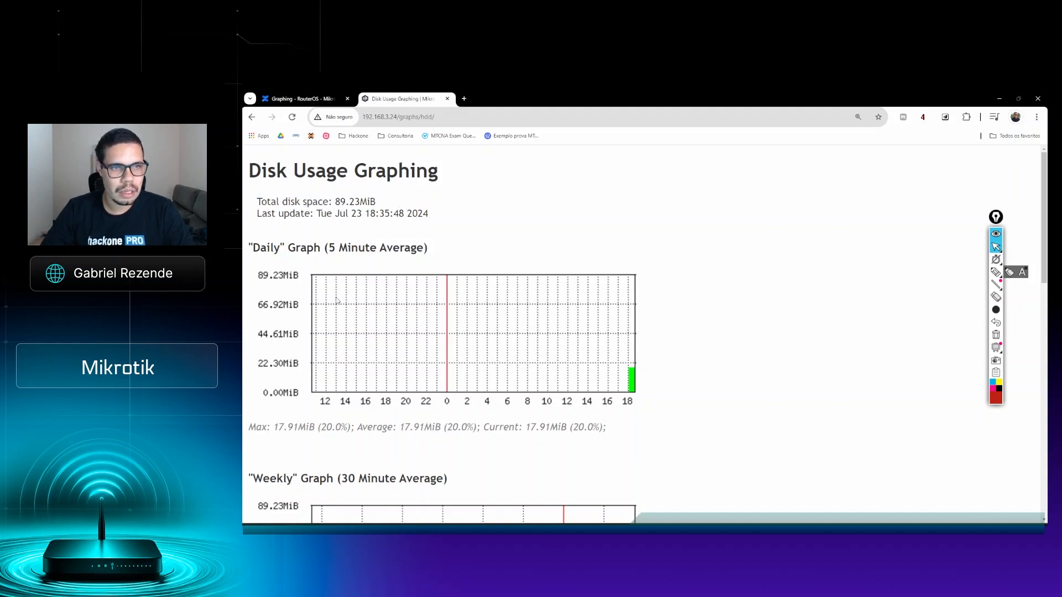
# Step: Examine the daily to yearly disk usage graphs and the yearly usage values, and return to the main graphing page
pyautogui.scroll(-2, 349, 273)
pyautogui.scroll(1, 284, 338)
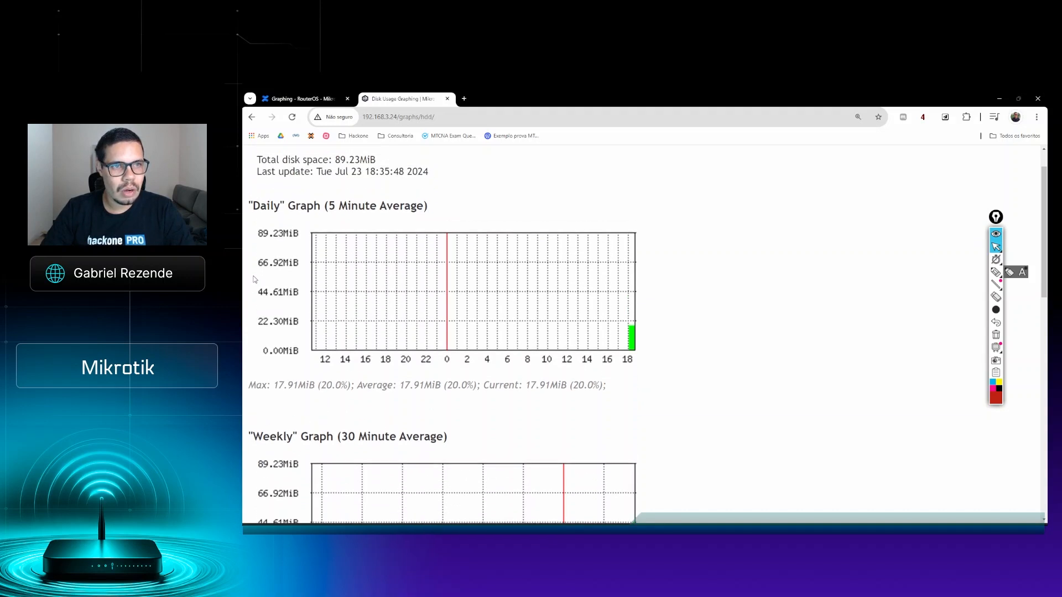
pyautogui.scroll(-3, 327, 364)
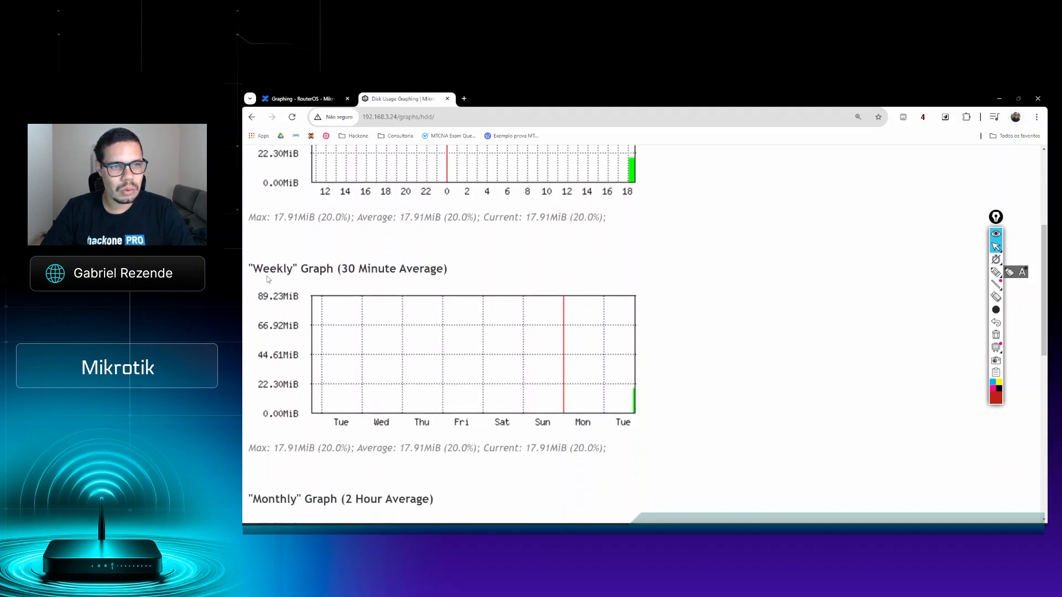
pyautogui.scroll(-7, 305, 328)
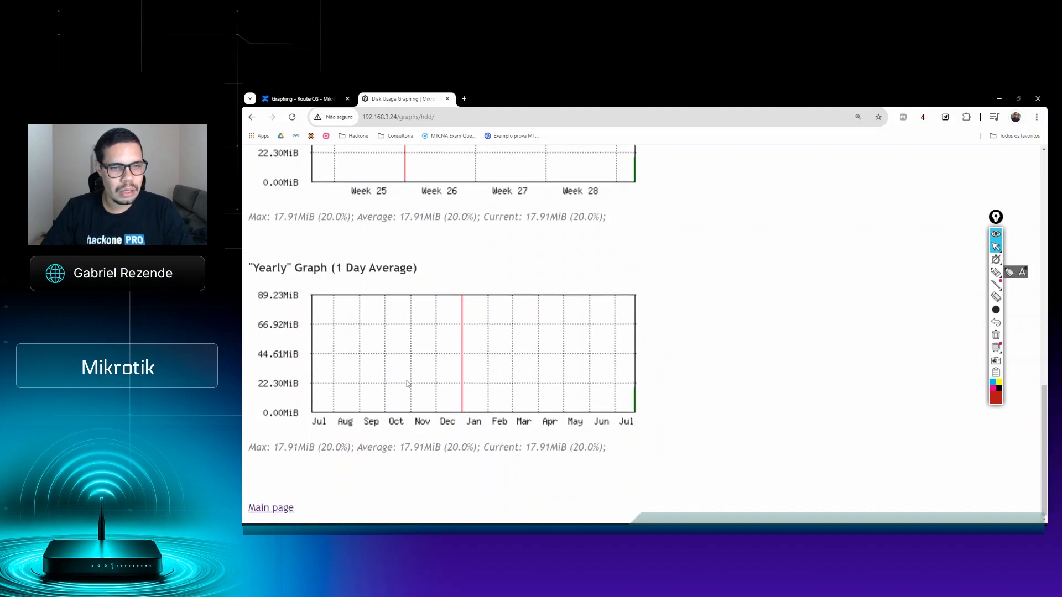
pyautogui.moveTo(607, 447); pyautogui.dragTo(305, 448)
pyautogui.click(311, 453)
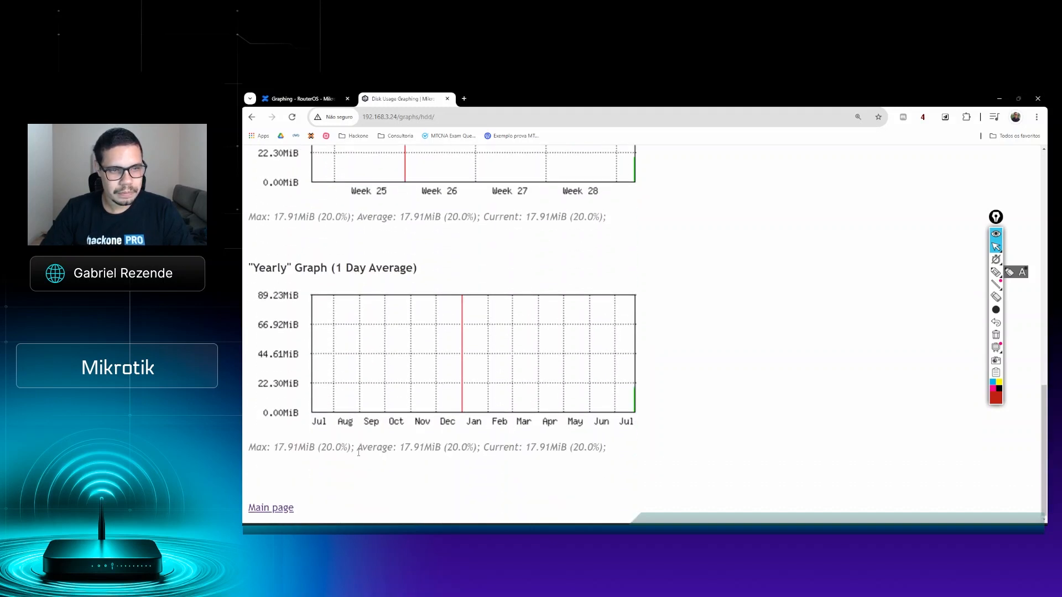
pyautogui.click(282, 508)
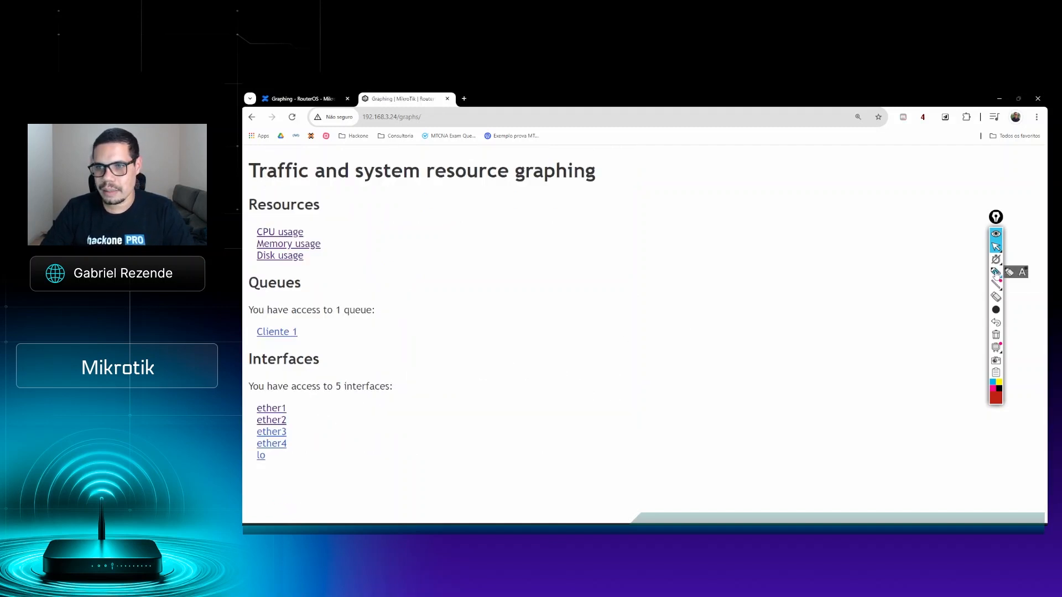
# Step: Circle the Resources section with the red annotation pen, and clear the drawing
pyautogui.click(995, 271)
pyautogui.moveTo(293, 187)
pyautogui.mouseDown()
pyautogui.moveTo(251, 186)
pyautogui.moveTo(245, 271)
pyautogui.moveTo(360, 260)
pyautogui.moveTo(344, 183)
pyautogui.moveTo(291, 189)
pyautogui.mouseUp()
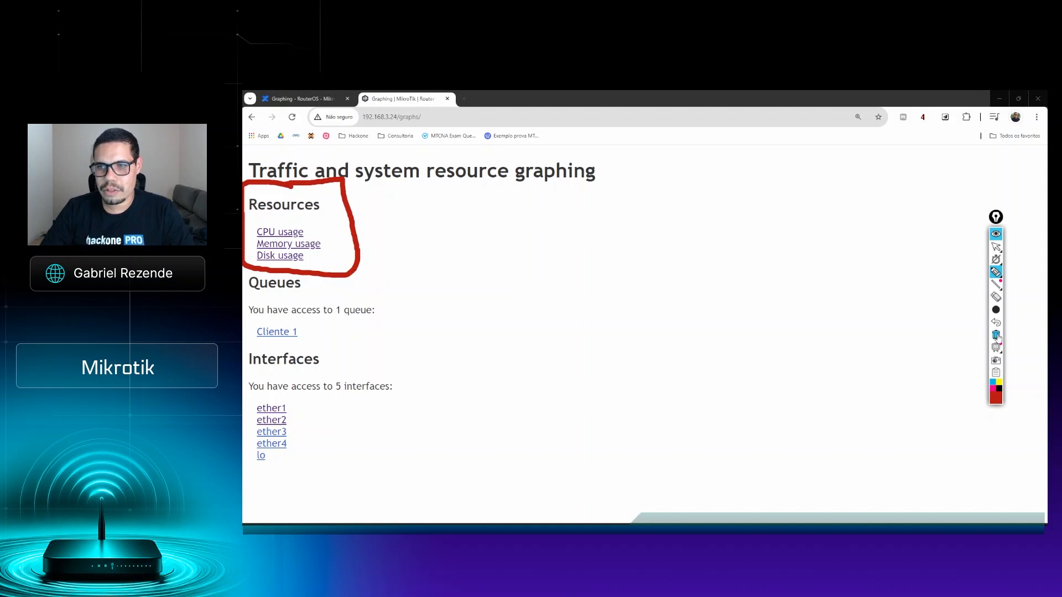
pyautogui.click(995, 334)
pyautogui.click(995, 247)
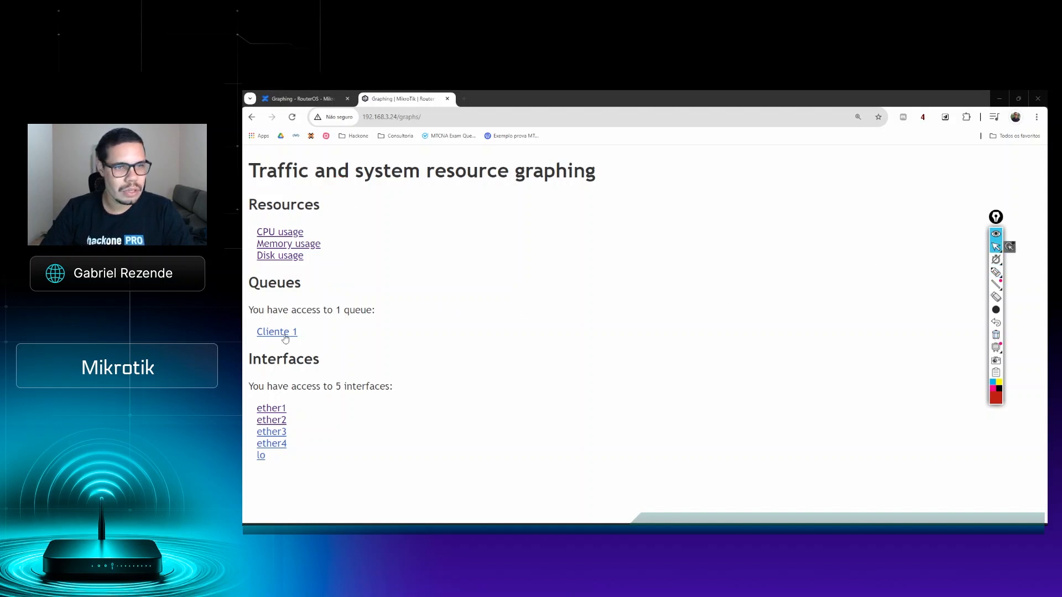
# Step: Open the traffic graphs of the Cliente 1 queue and view its statistics
pyautogui.click(281, 337)
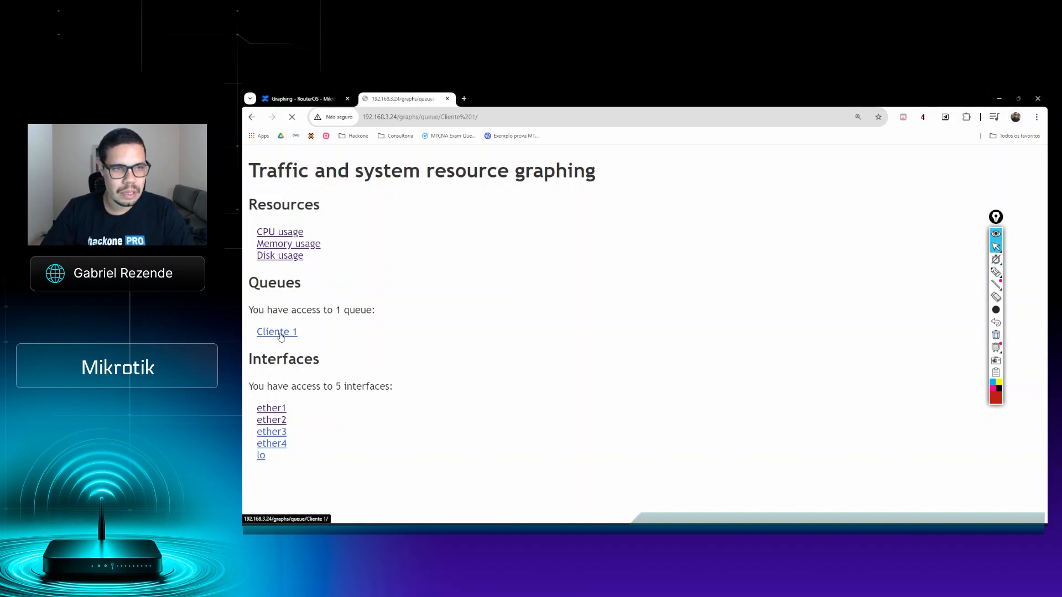
pyautogui.scroll(-1, 693, 275)
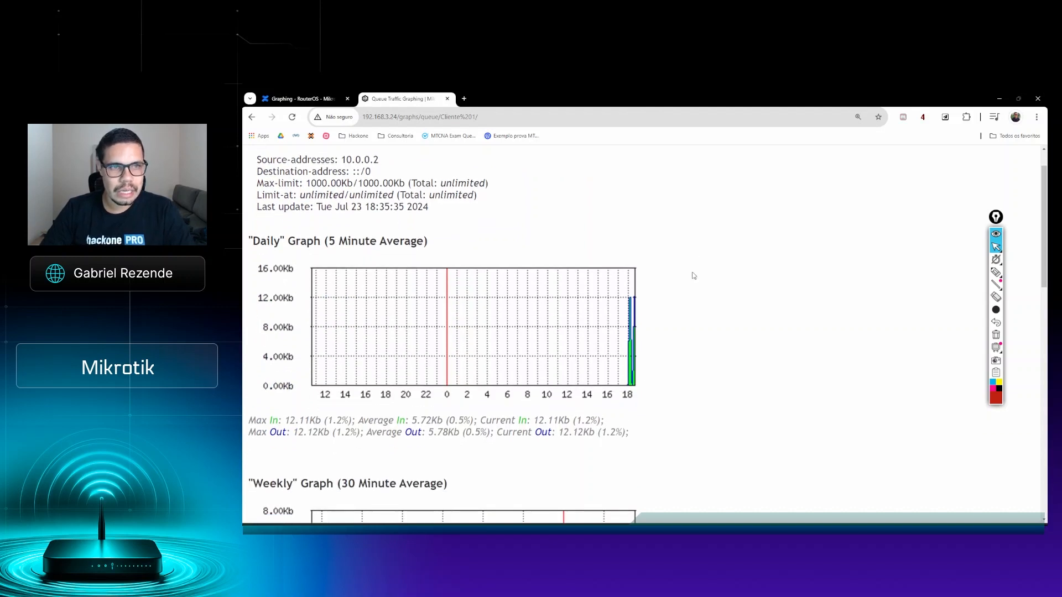
pyautogui.scroll(1, 692, 275)
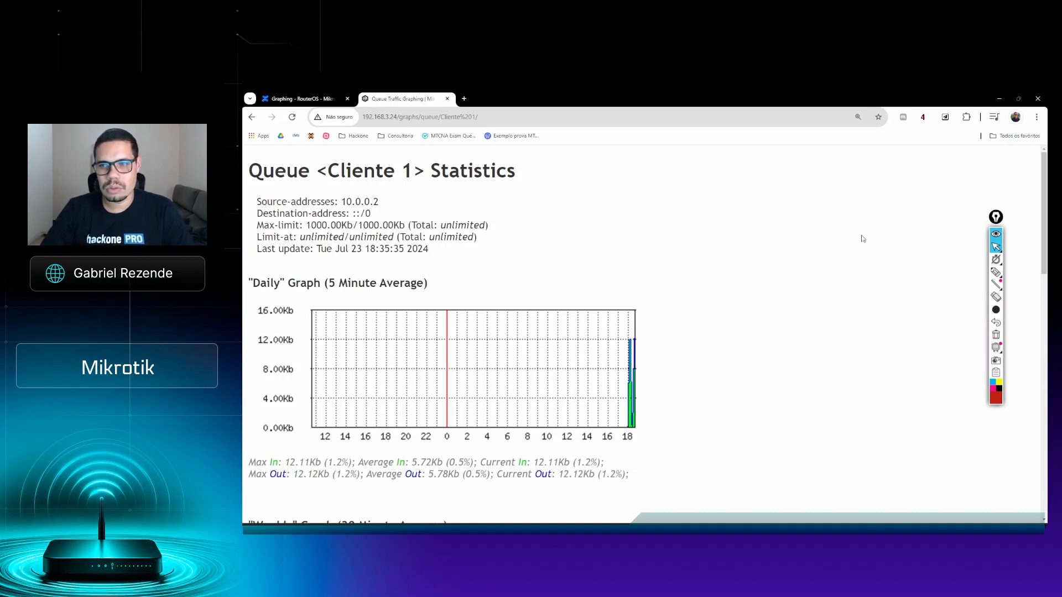
# Step: Mark the queue's source, destination, Max-limit, Limit-at and last update lines with the red annotation pen, and clear the marks
pyautogui.click(995, 271)
pyautogui.moveTo(381, 201)
pyautogui.mouseDown()
pyautogui.moveTo(393, 194)
pyautogui.moveTo(397, 212)
pyautogui.mouseUp()
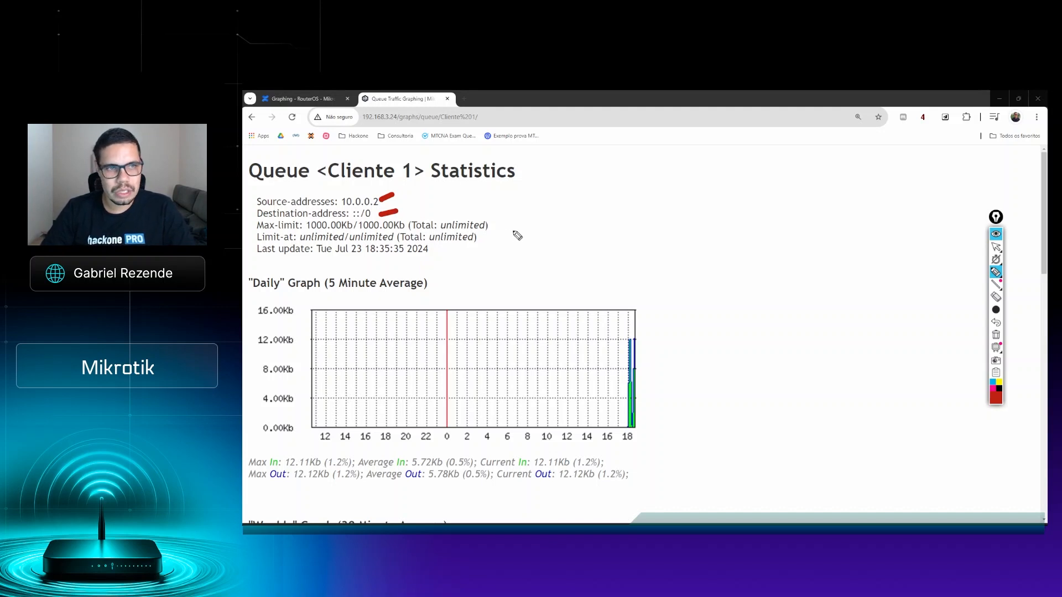
pyautogui.moveTo(500, 222); pyautogui.dragTo(502, 221)
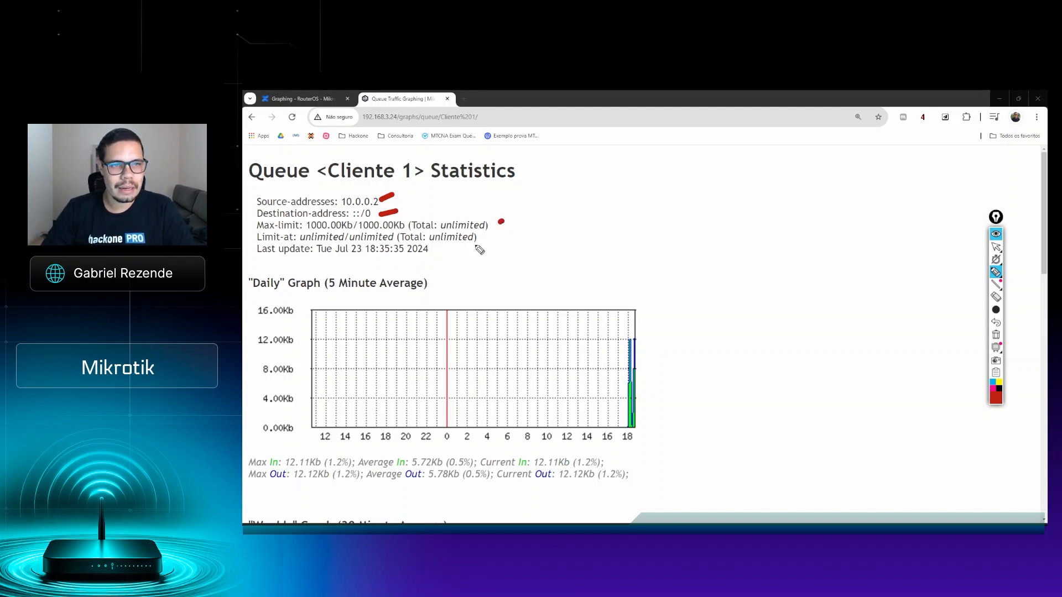
pyautogui.moveTo(480, 237); pyautogui.dragTo(488, 235)
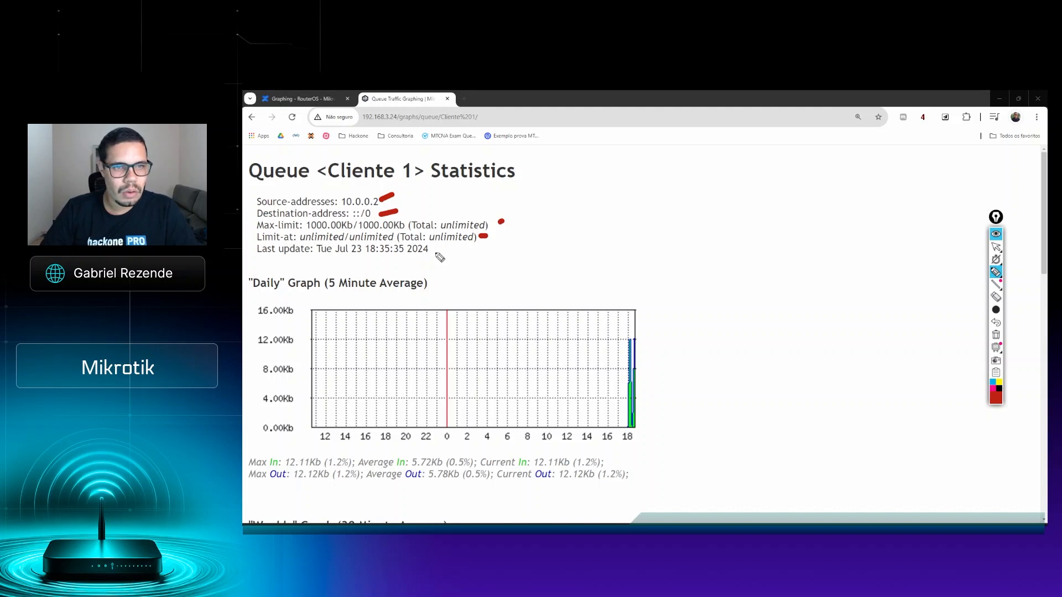
pyautogui.moveTo(433, 250); pyautogui.dragTo(441, 250)
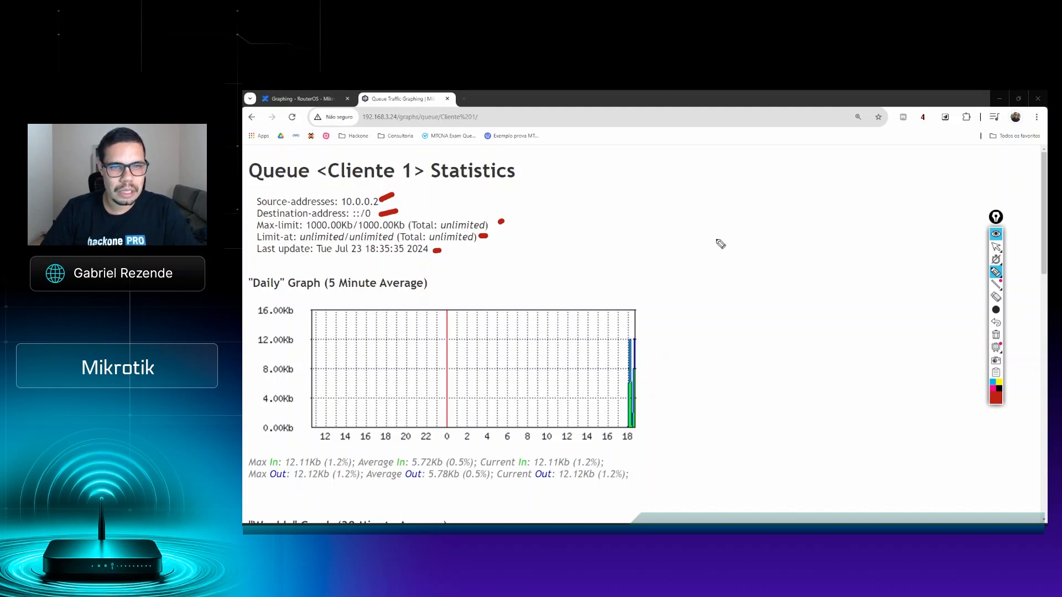
pyautogui.click(995, 247)
pyautogui.scroll(-1, 620, 267)
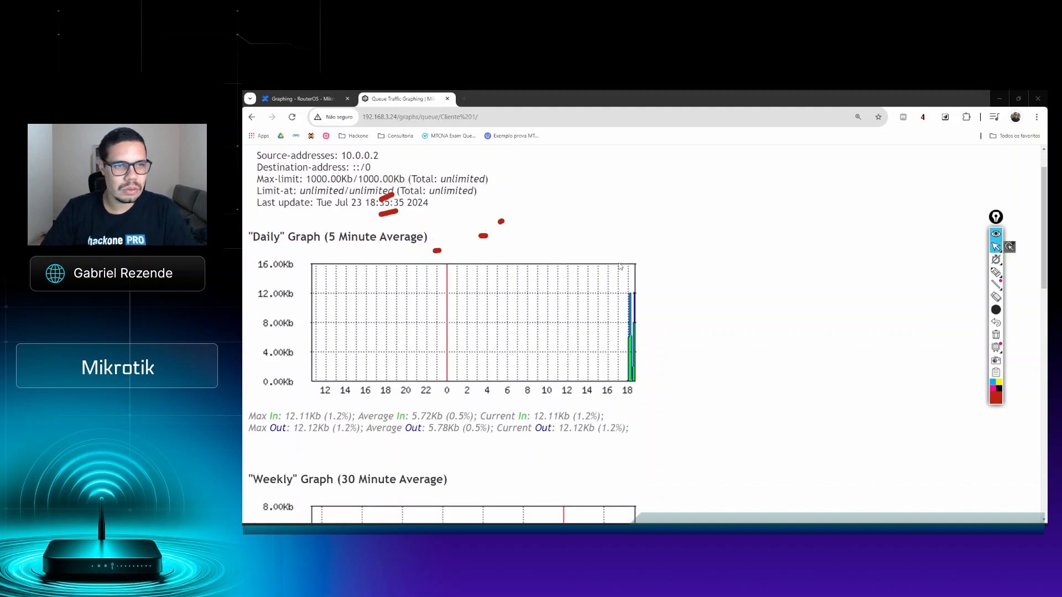
pyautogui.scroll(-1, 620, 267)
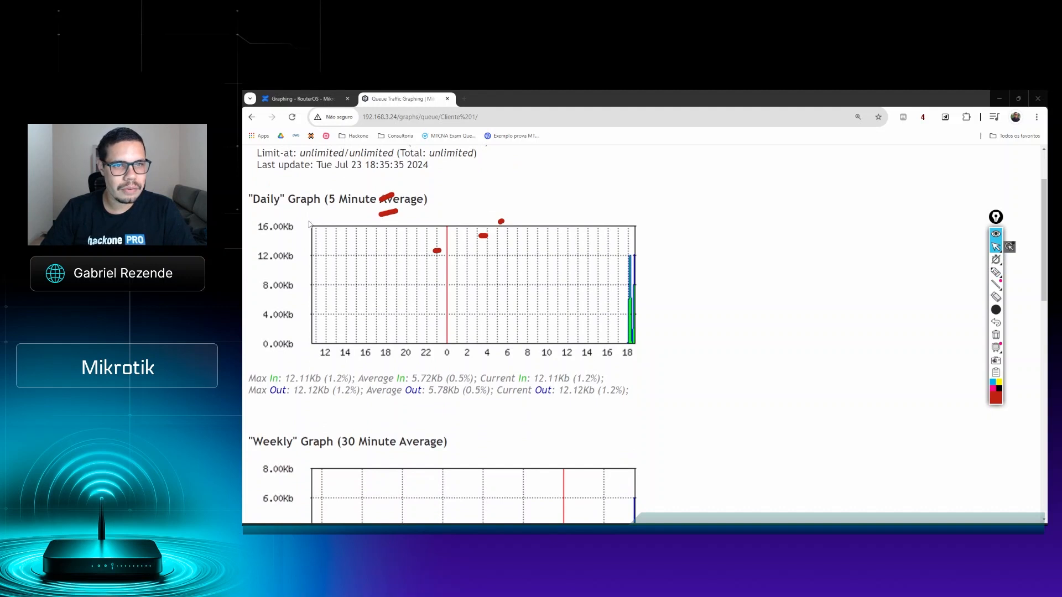
pyautogui.click(996, 337)
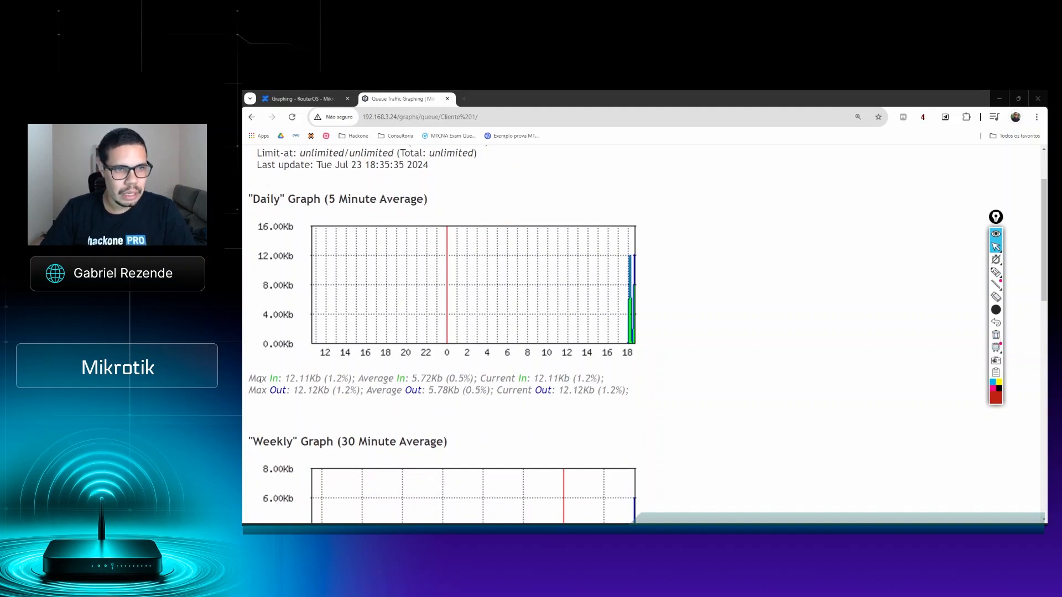
# Step: Examine the maximum, average and current In and Out traffic values under the queue's daily graph
pyautogui.moveTo(255, 379); pyautogui.dragTo(402, 393)
pyautogui.click(310, 378)
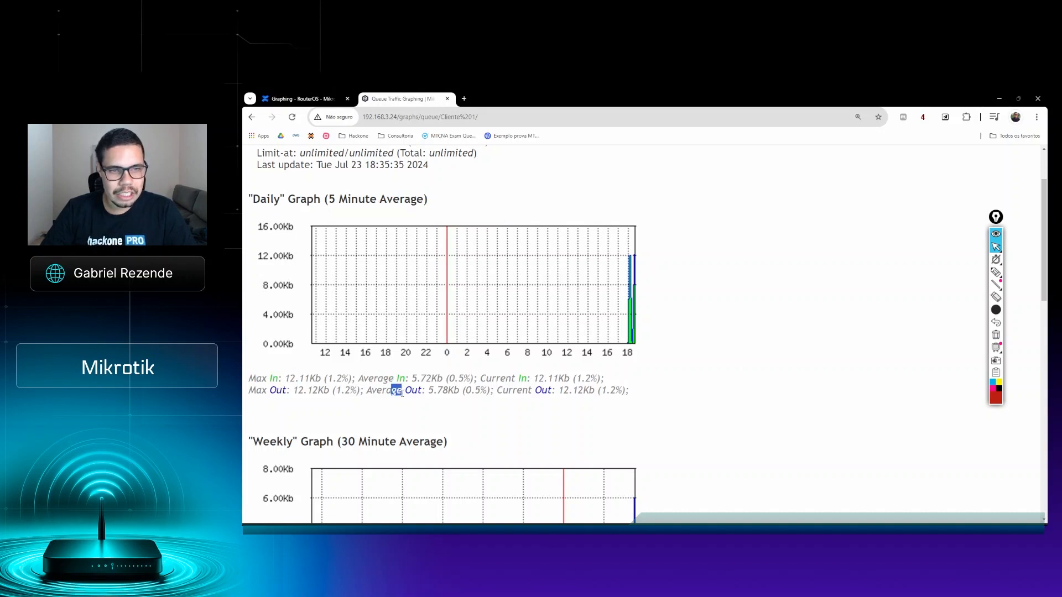
pyautogui.moveTo(506, 381); pyautogui.dragTo(534, 393)
# Step: Examine the queue's weekly graph and its In and Out traffic values
pyautogui.scroll(-1, 730, 363)
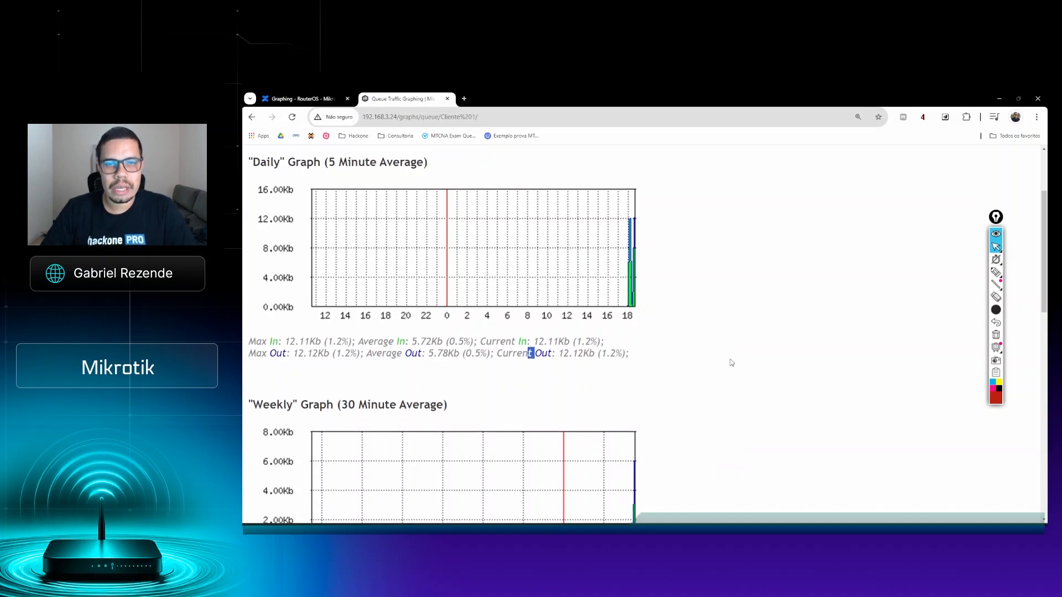
pyautogui.scroll(-5, 730, 362)
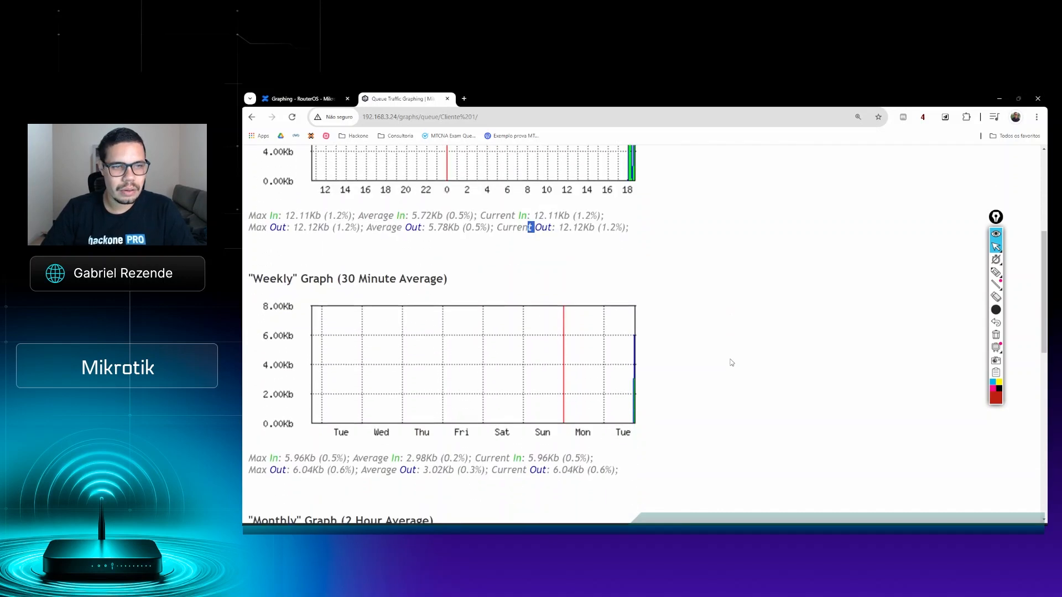
pyautogui.moveTo(256, 187); pyautogui.dragTo(302, 190)
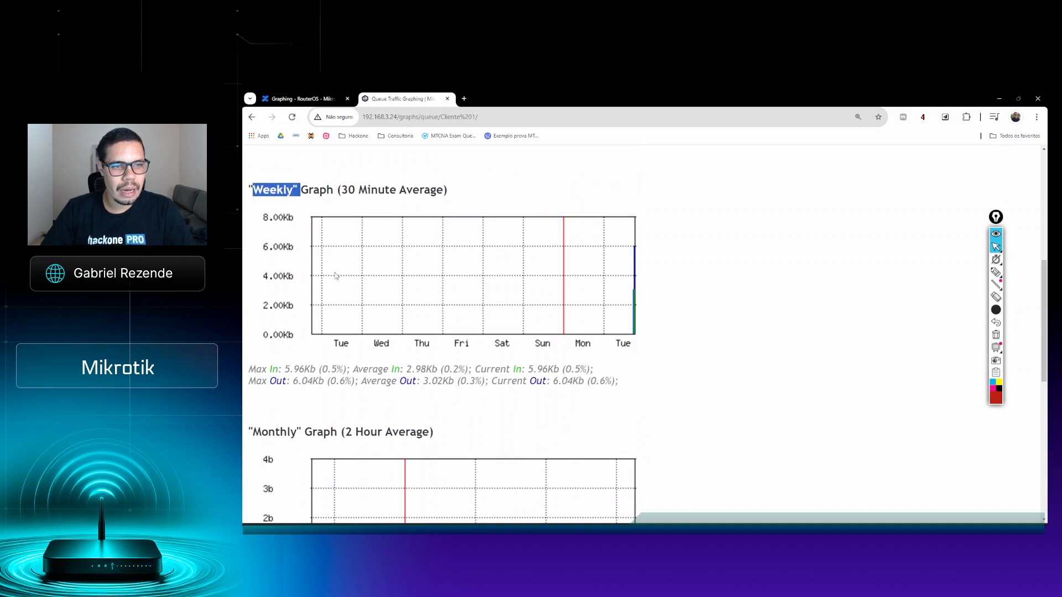
pyautogui.moveTo(260, 369); pyautogui.dragTo(265, 371)
pyautogui.click(299, 383)
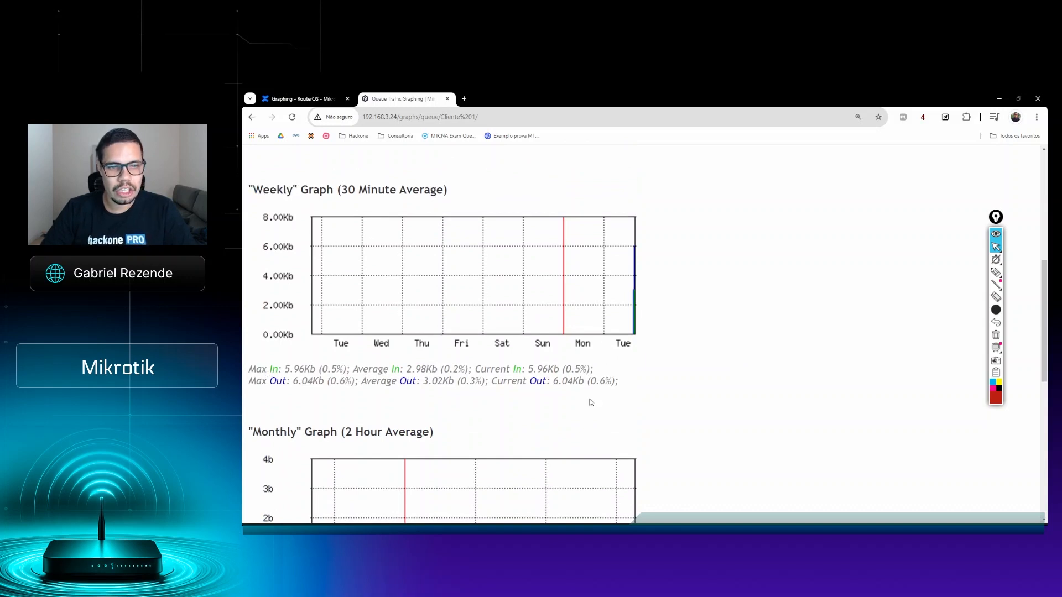
# Step: Examine the queue's monthly and yearly traffic graphs
pyautogui.scroll(-5, 590, 402)
pyautogui.moveTo(269, 181); pyautogui.dragTo(287, 181)
pyautogui.click(282, 360)
pyautogui.scroll(-3, 440, 350)
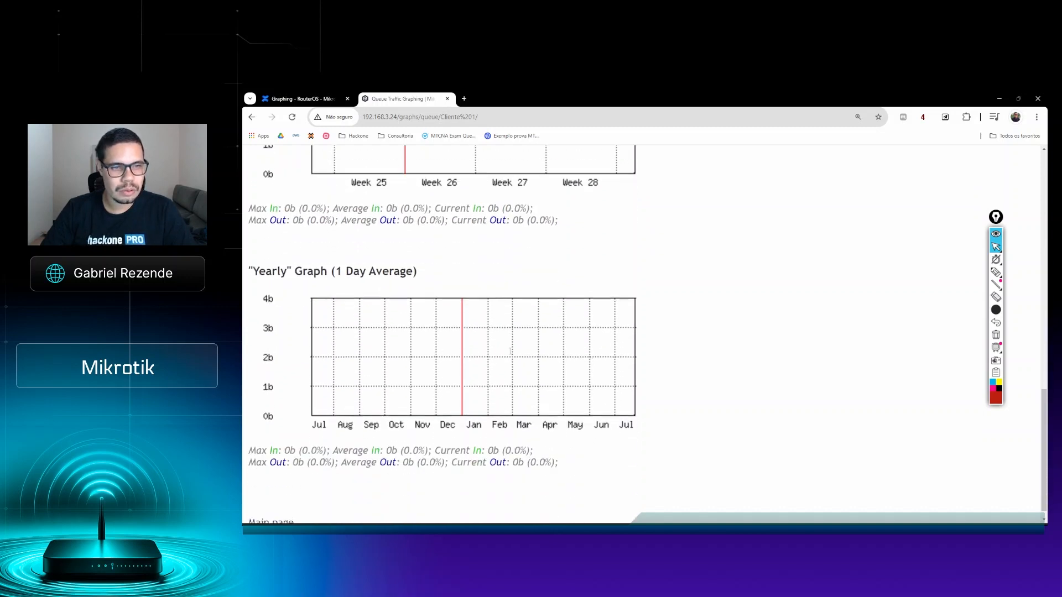
pyautogui.moveTo(263, 256); pyautogui.dragTo(305, 258)
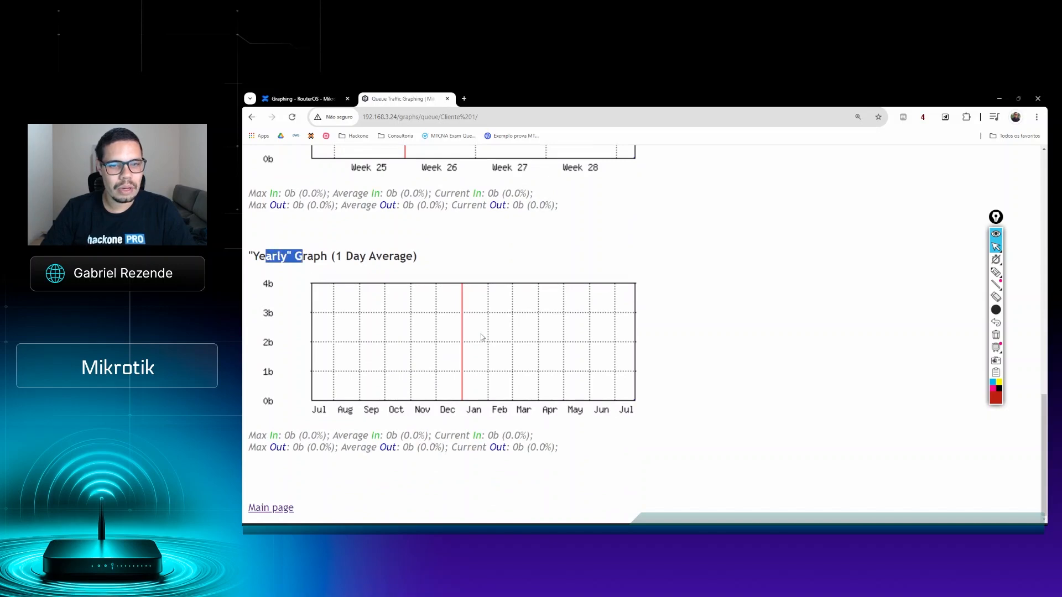
# Step: Review the queue's daily to yearly graphs once more and return to the main graphing page
pyautogui.scroll(14, 517, 373)
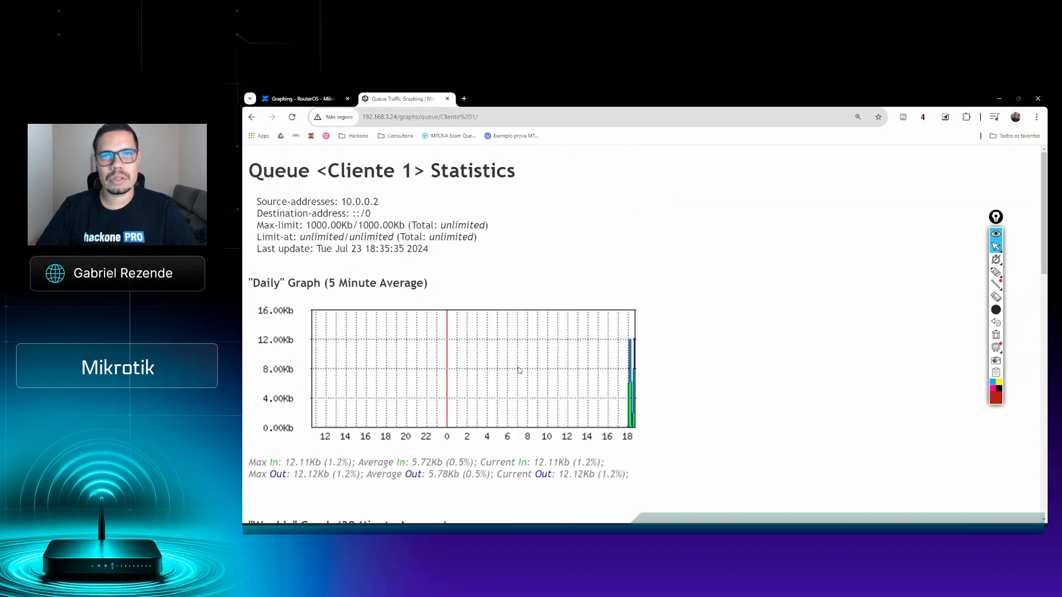
pyautogui.scroll(-5, 520, 371)
pyautogui.scroll(-4, 523, 368)
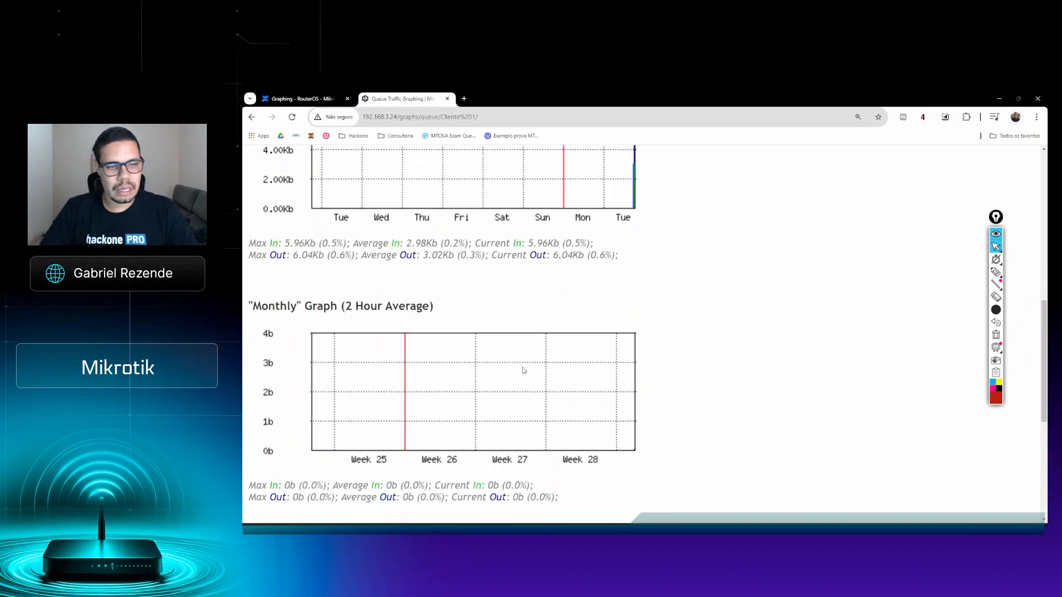
pyautogui.scroll(-5, 524, 370)
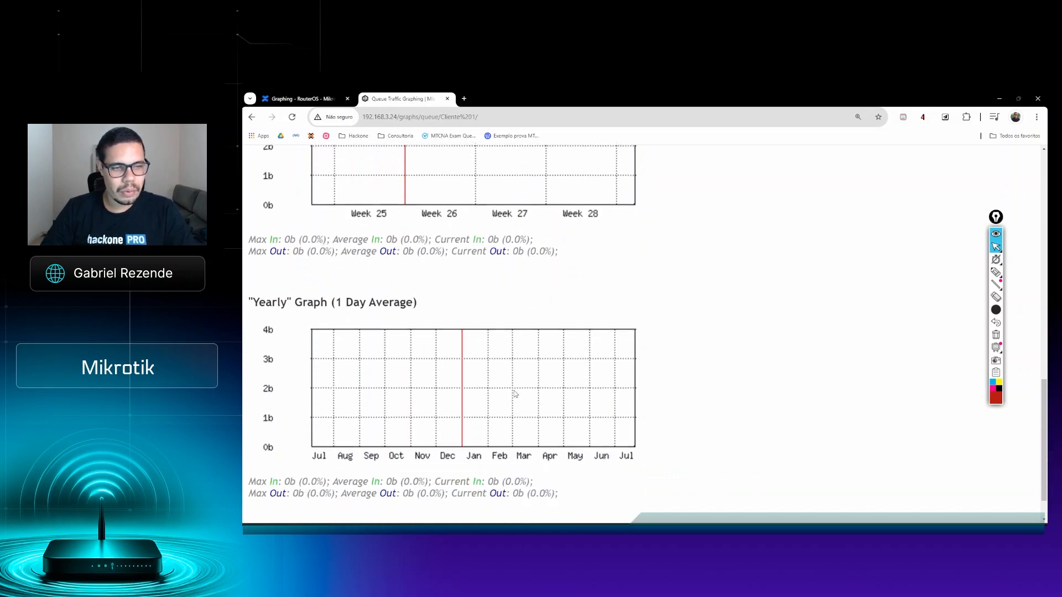
pyautogui.click(280, 509)
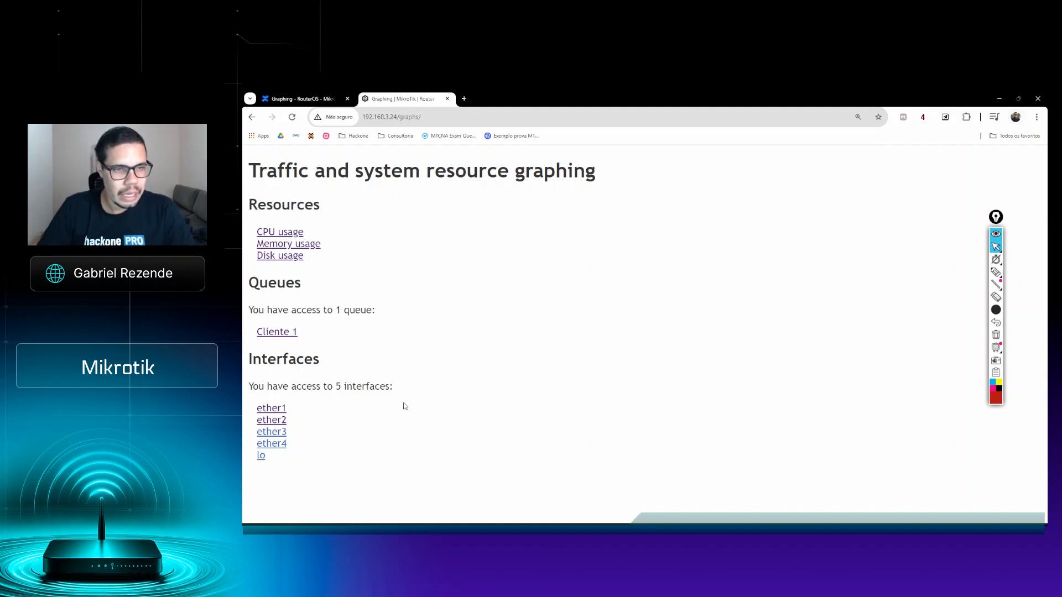
# Step: Circle the Interfaces section with the red annotation pen, and clear the mark
pyautogui.click(995, 272)
pyautogui.moveTo(285, 346)
pyautogui.mouseDown()
pyautogui.moveTo(252, 344)
pyautogui.moveTo(245, 464)
pyautogui.moveTo(318, 478)
pyautogui.moveTo(432, 434)
pyautogui.moveTo(365, 338)
pyautogui.moveTo(284, 345)
pyautogui.mouseUp()
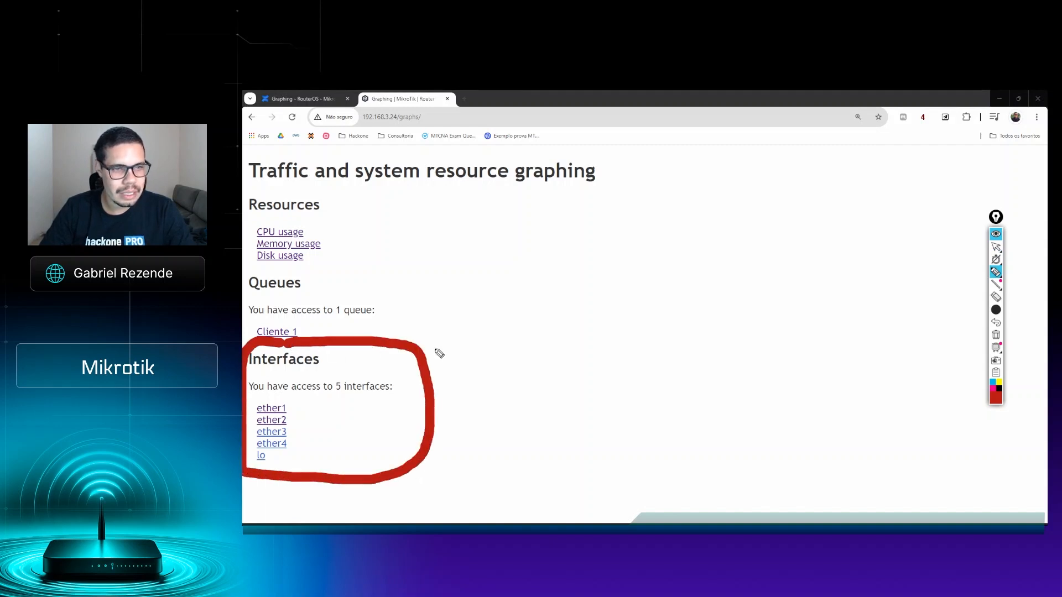
pyautogui.click(995, 246)
pyautogui.click(996, 335)
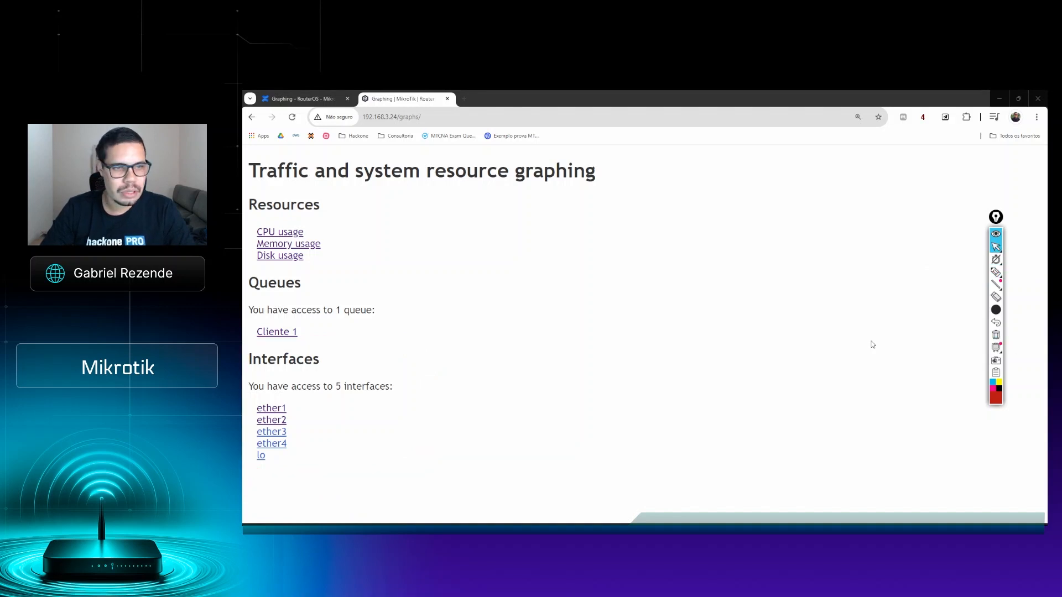
# Step: Open the ether1 interface statistics and examine its daily graph with the In and Out traffic values
pyautogui.click(271, 410)
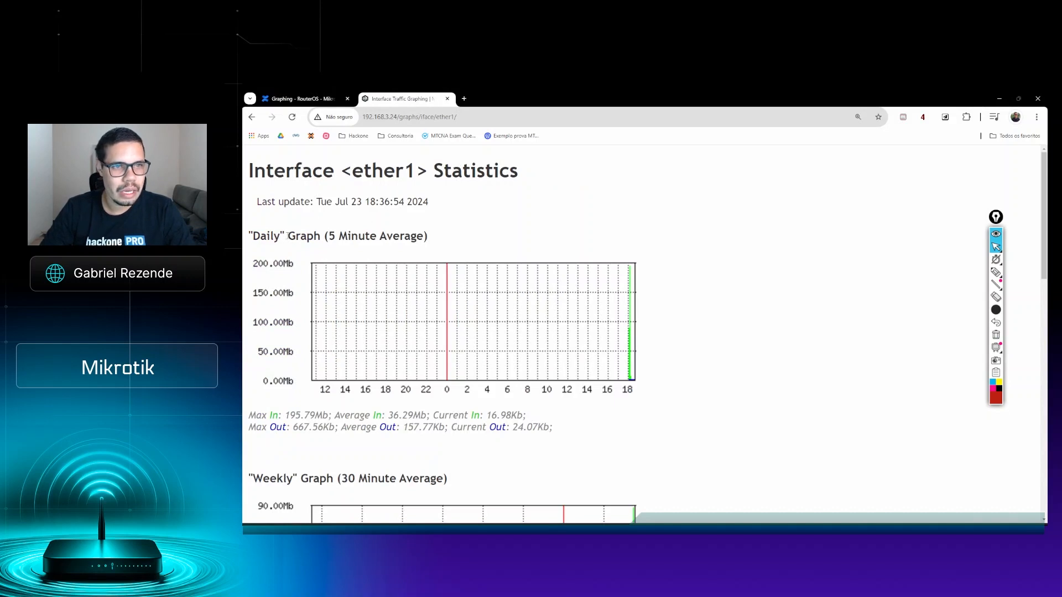
pyautogui.scroll(-3, 460, 360)
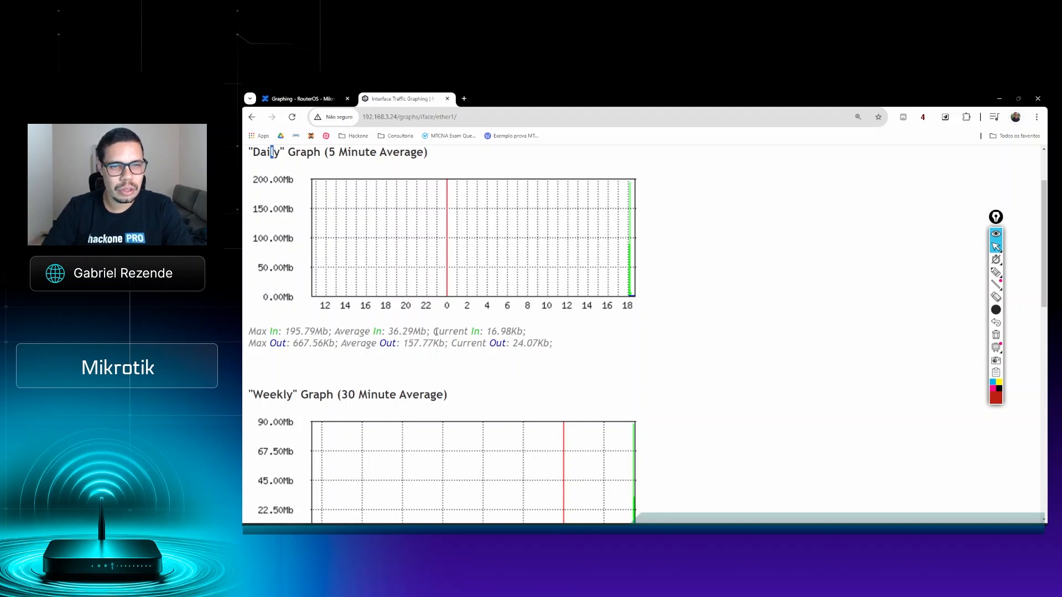
pyautogui.click(468, 343)
pyautogui.scroll(-5, 577, 349)
pyautogui.scroll(2, 330, 228)
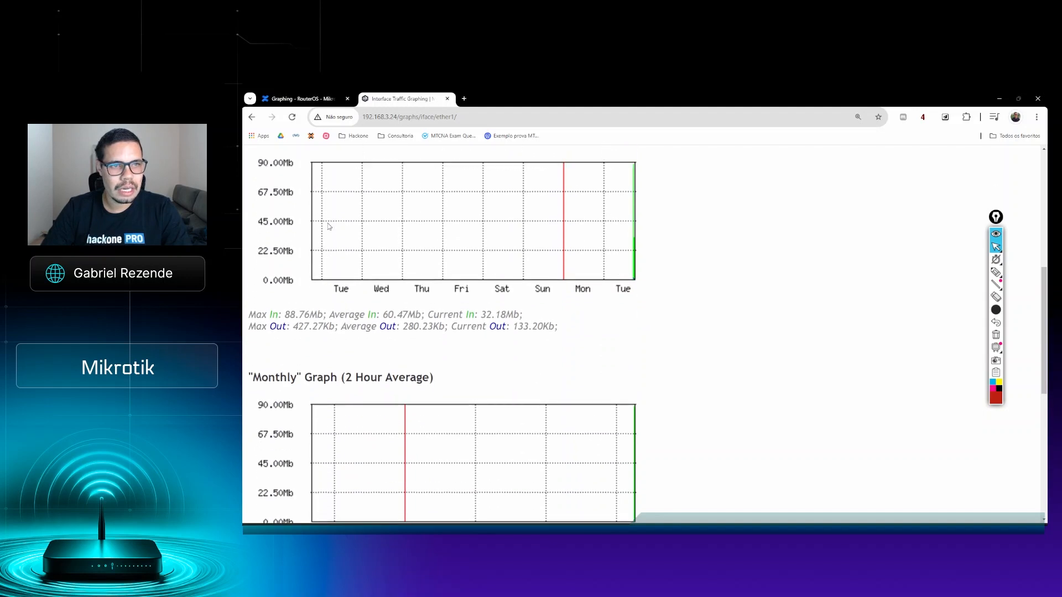
# Step: Examine ether1's weekly, monthly and yearly graphs, and return to the main graphing page
pyautogui.doubleClick(260, 187)
pyautogui.scroll(-4, 274, 223)
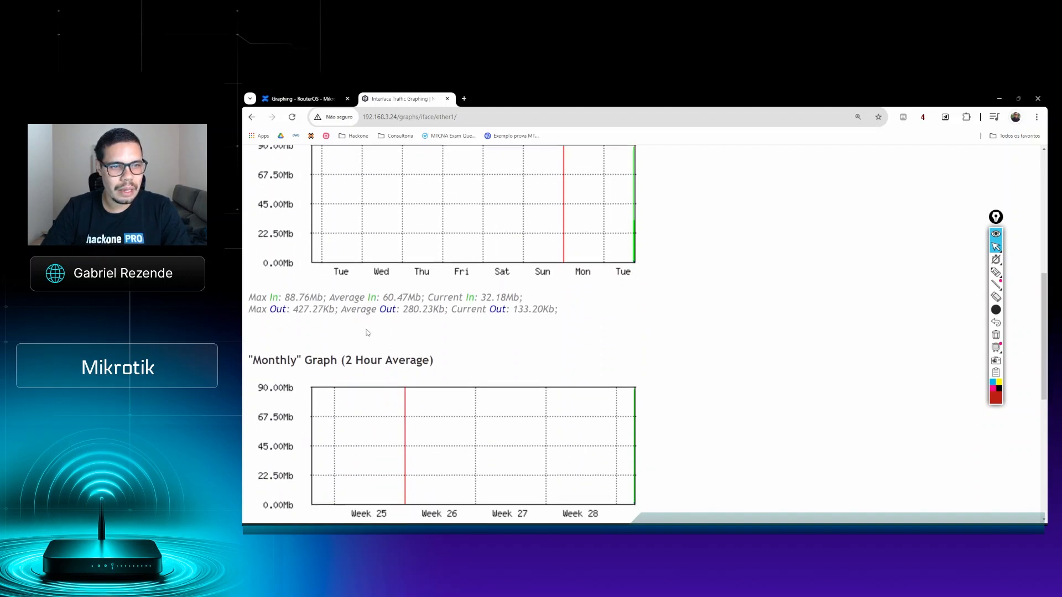
pyautogui.moveTo(269, 219); pyautogui.dragTo(290, 219)
pyautogui.scroll(-2, 329, 237)
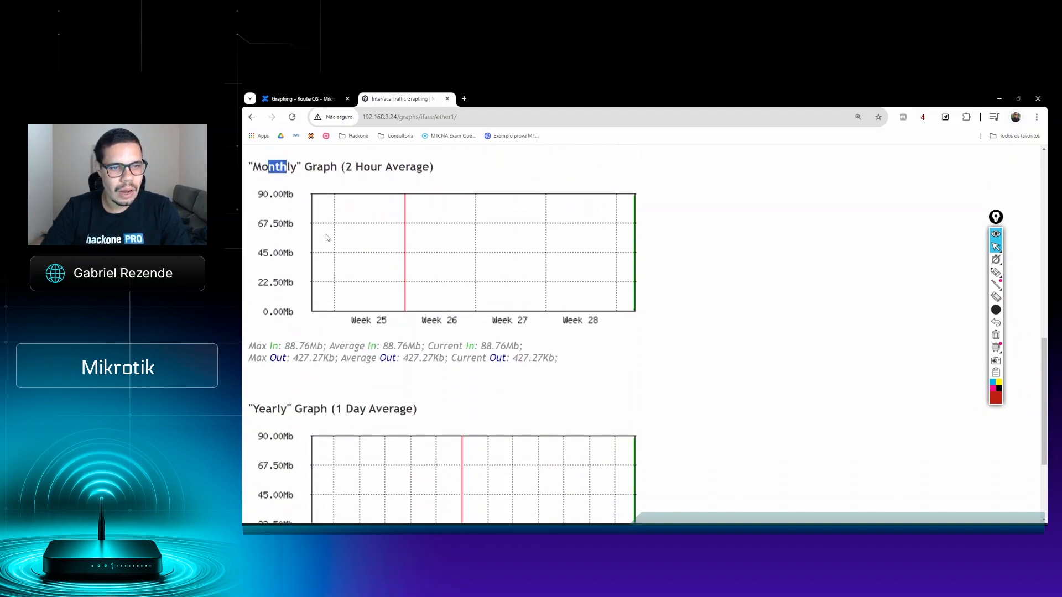
pyautogui.moveTo(259, 336); pyautogui.dragTo(280, 335)
pyautogui.scroll(-1, 280, 335)
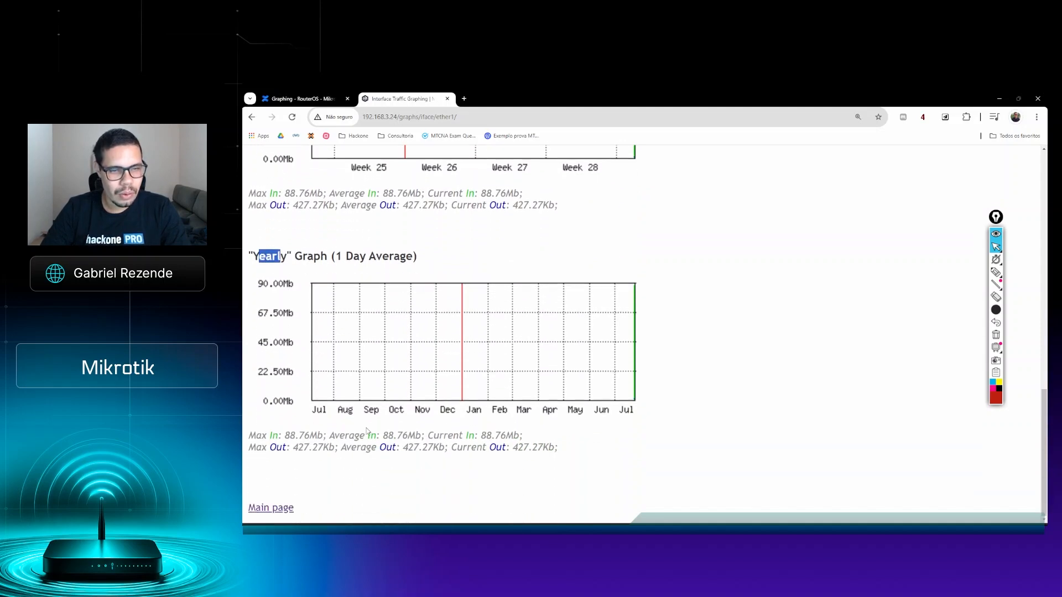
pyautogui.click(276, 512)
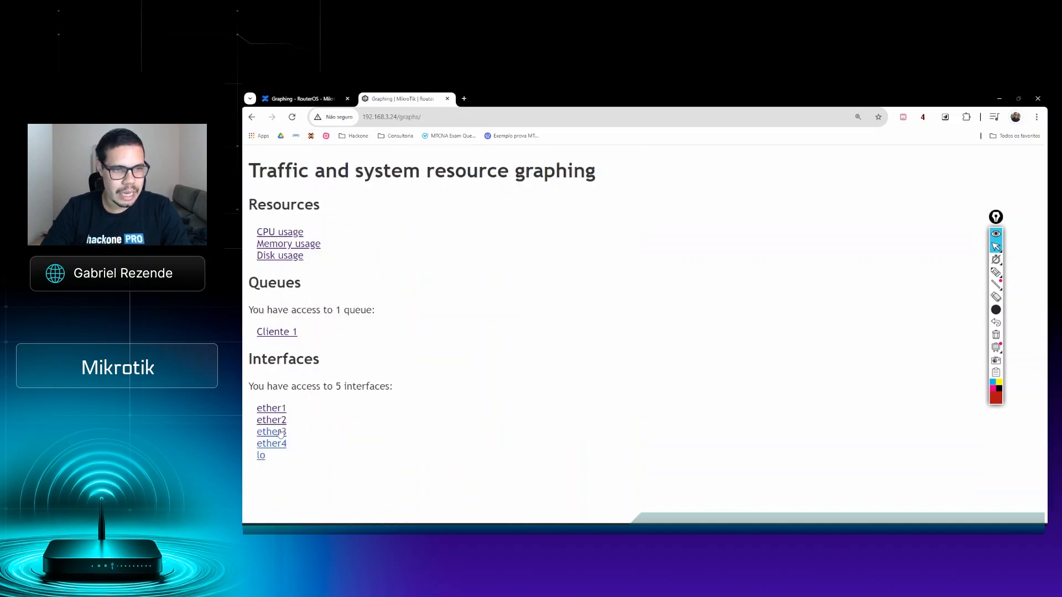
# Step: Examine the ether2 interface's daily, weekly, monthly and yearly graphs, and return to the main graphing page
pyautogui.click(272, 420)
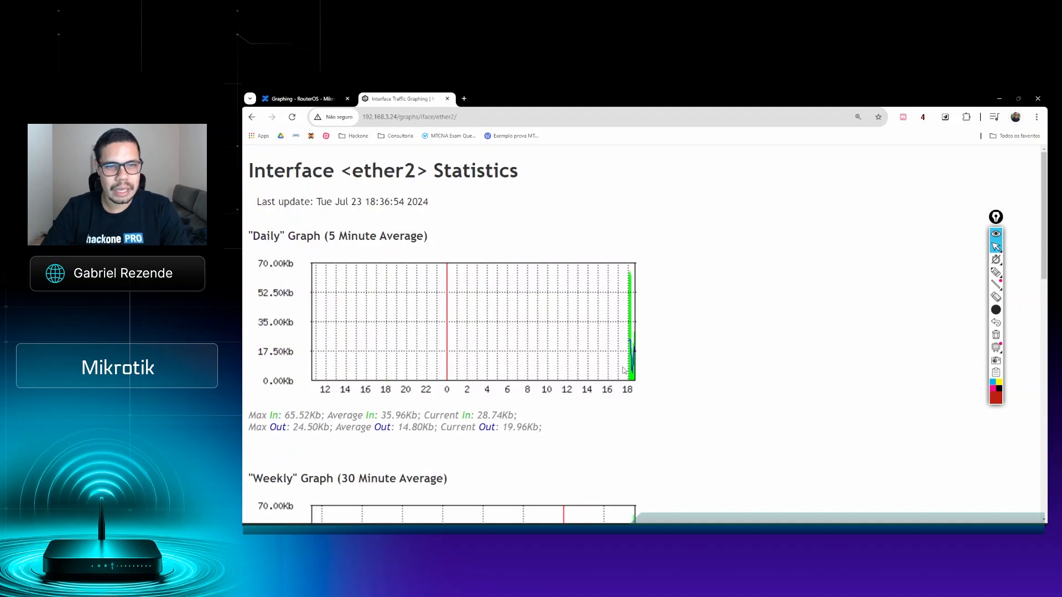
pyautogui.scroll(-4, 624, 368)
pyautogui.scroll(2, 625, 371)
pyautogui.scroll(3, 625, 371)
pyautogui.scroll(-2, 625, 370)
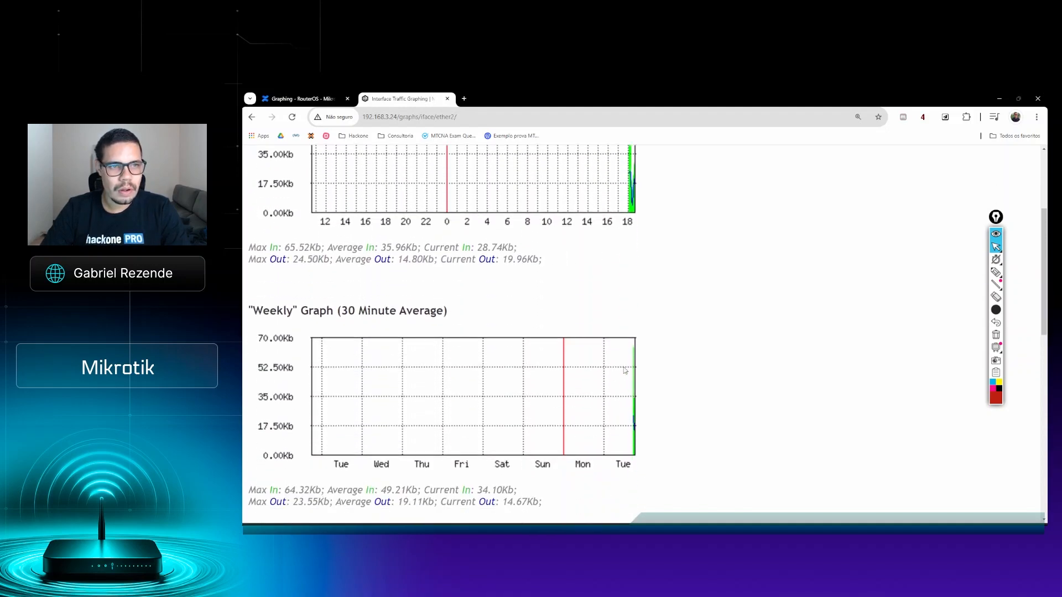
pyautogui.scroll(-3, 627, 368)
pyautogui.scroll(-8, 628, 367)
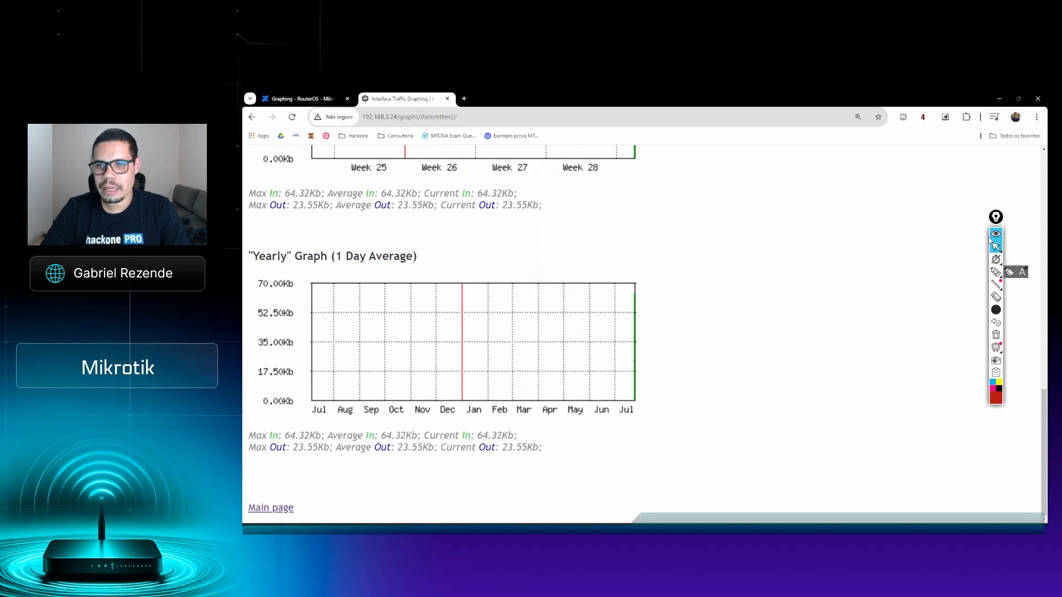
pyautogui.click(289, 509)
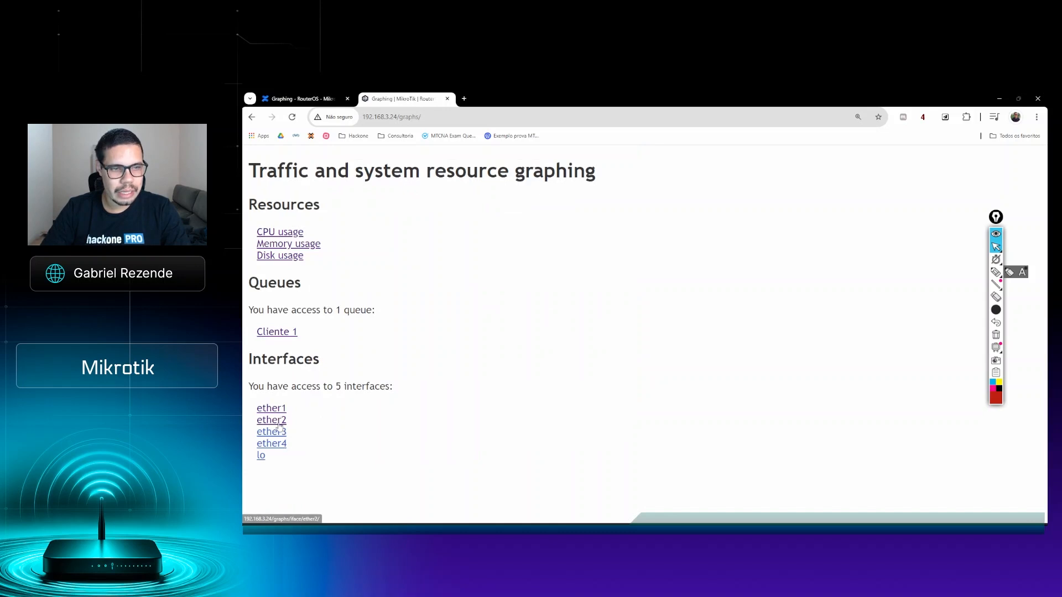
# Step: Switch to the WinBox session for 192.168.3.24 and rename the ether2 interface as ether2-Cliente1
pyautogui.hotkey('alt', 'Tab')
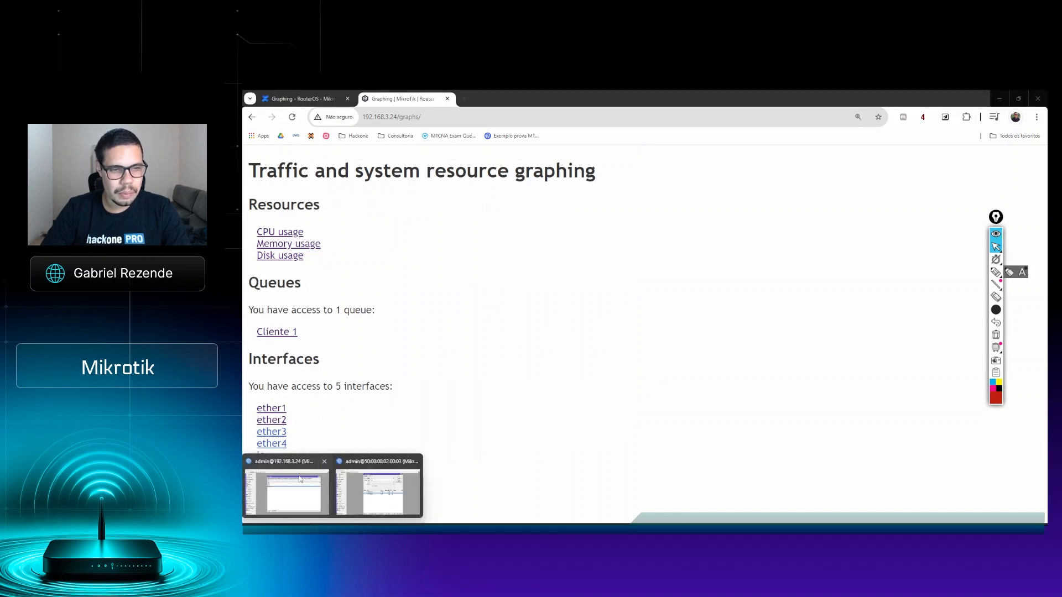
pyautogui.click(331, 481)
pyautogui.click(290, 170)
pyautogui.click(468, 292)
pyautogui.doubleClick(469, 286)
pyautogui.click(671, 223)
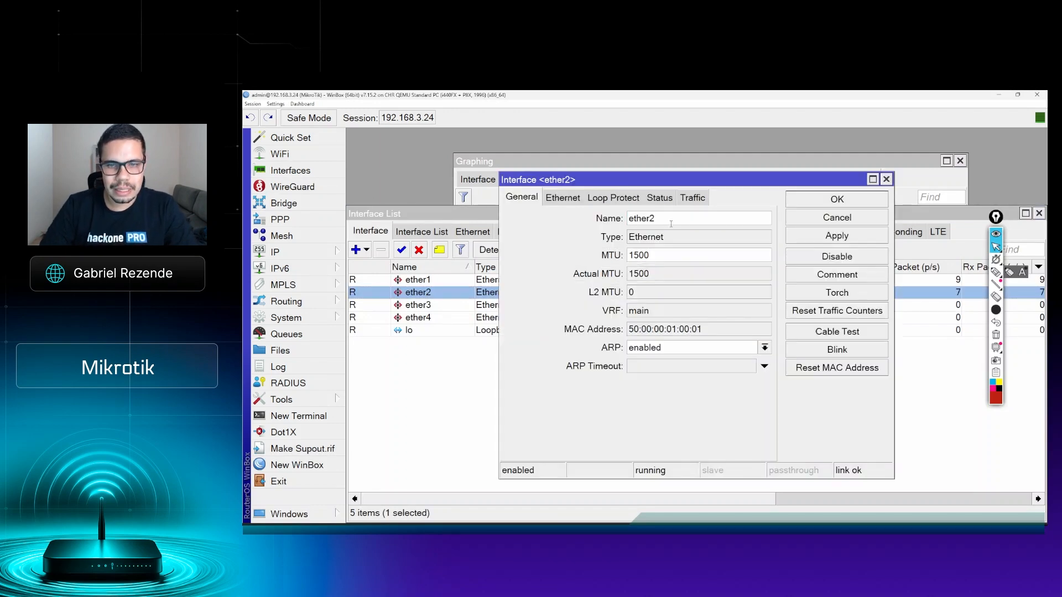
pyautogui.write('-Cliente')
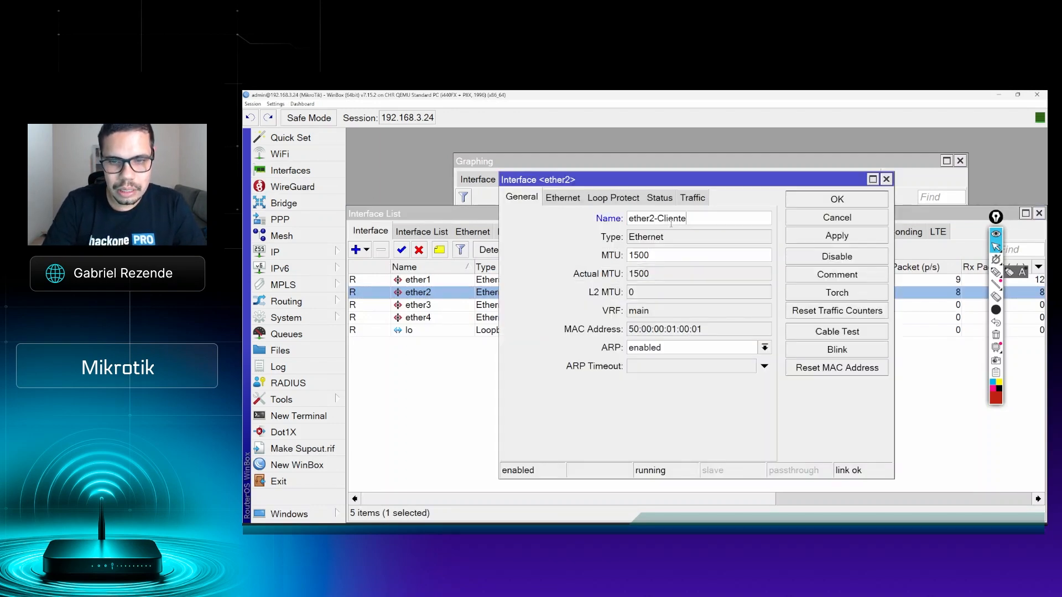
pyautogui.write('1')
pyautogui.click(837, 236)
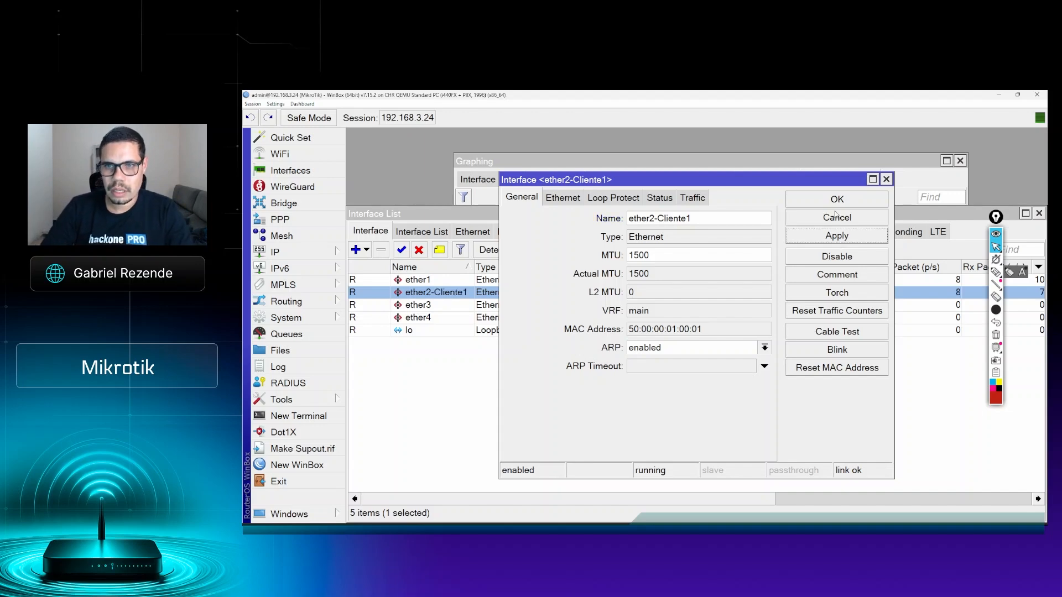
pyautogui.click(837, 202)
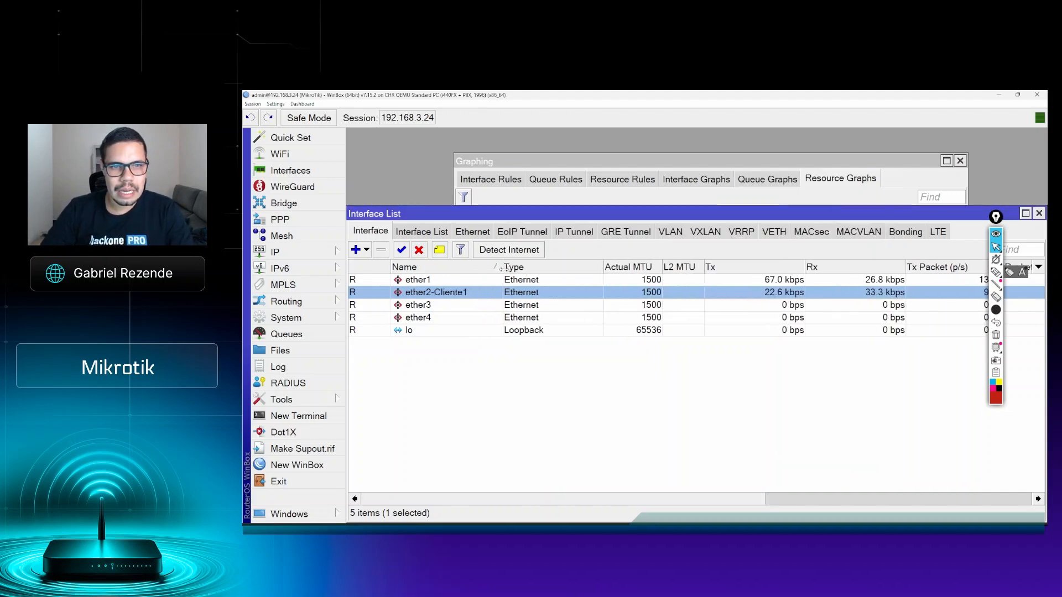
# Step: Go back to the router's graphing page in the browser, examine the ether2-Cliente1 graphs, and return to the main page
pyautogui.click(999, 97)
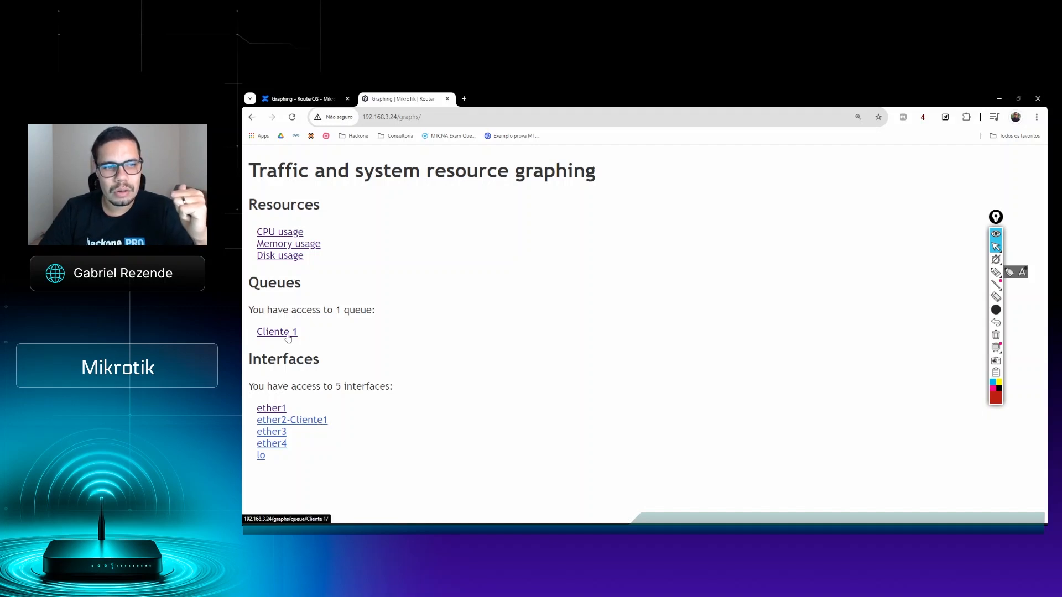
pyautogui.click(316, 420)
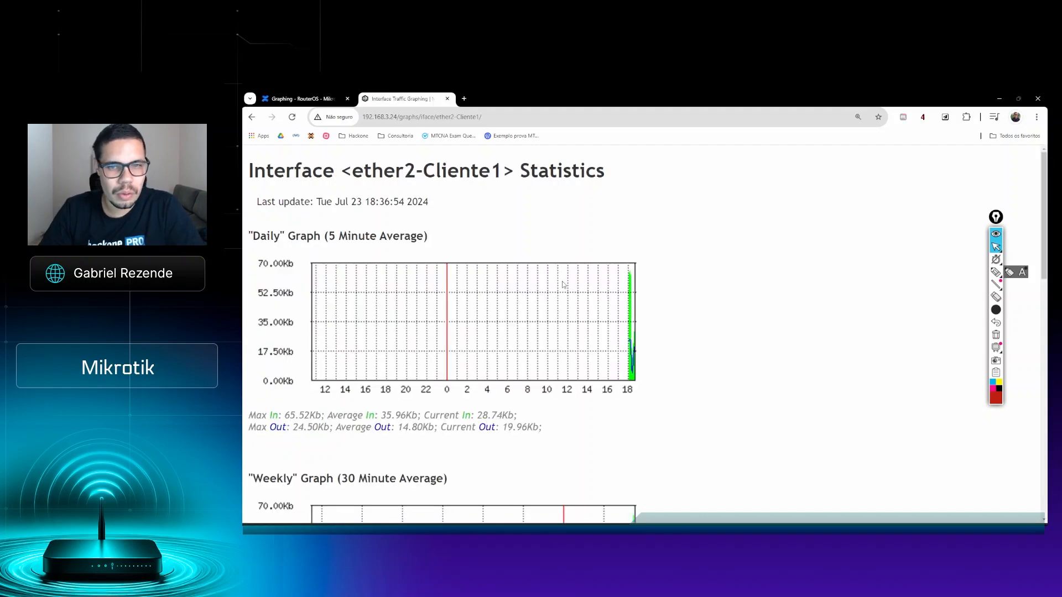
pyautogui.scroll(-12, 420, 309)
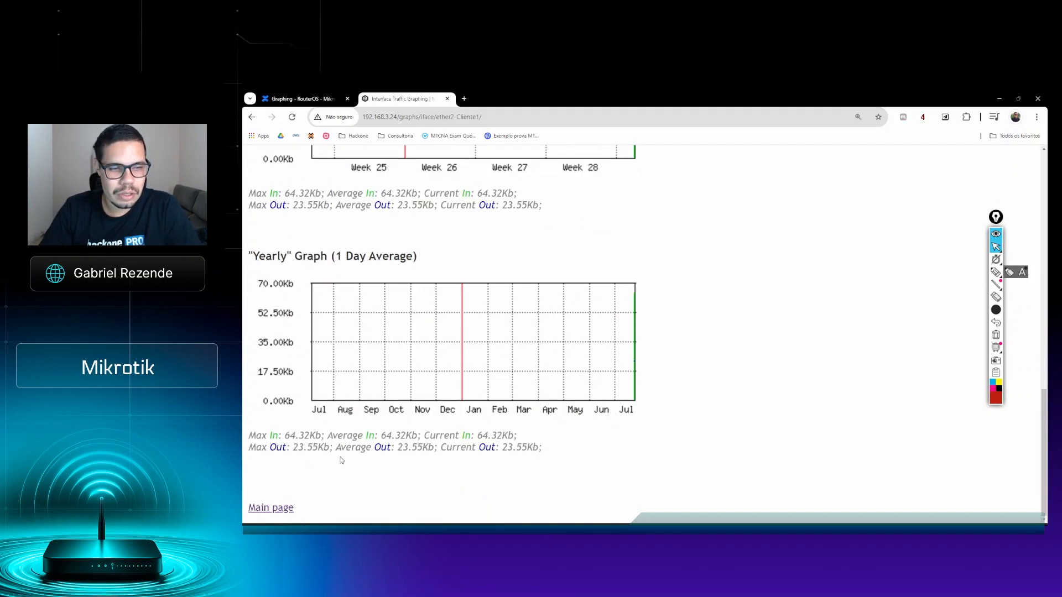
pyautogui.click(277, 514)
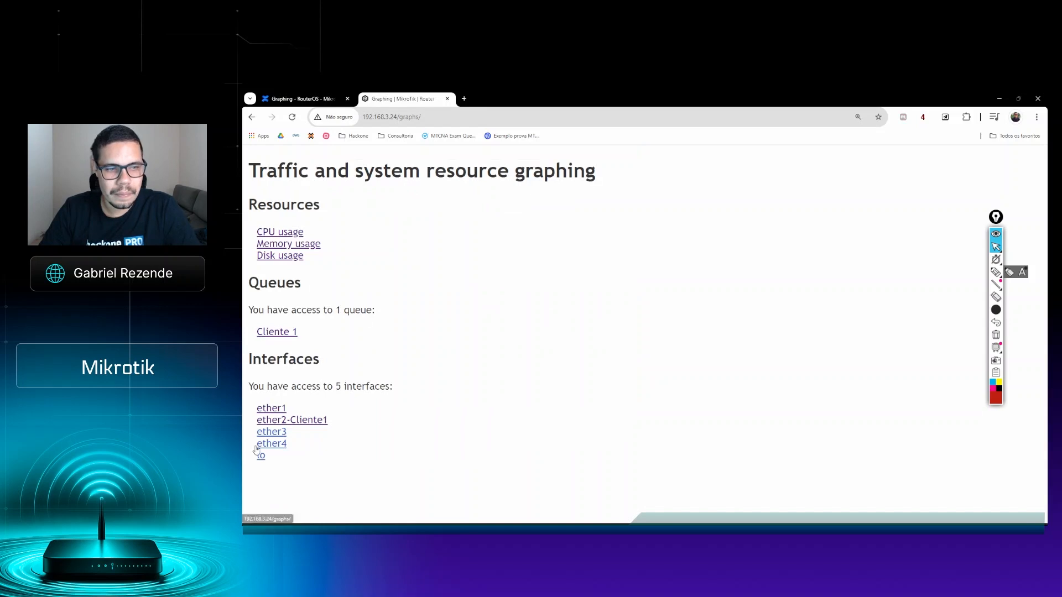
# Step: Load the router's root address 192.168.3.24 and log in to WebFig as admin with the account password
pyautogui.click(438, 117)
pyautogui.click(439, 117)
pyautogui.hotkey('shift', 'Left')
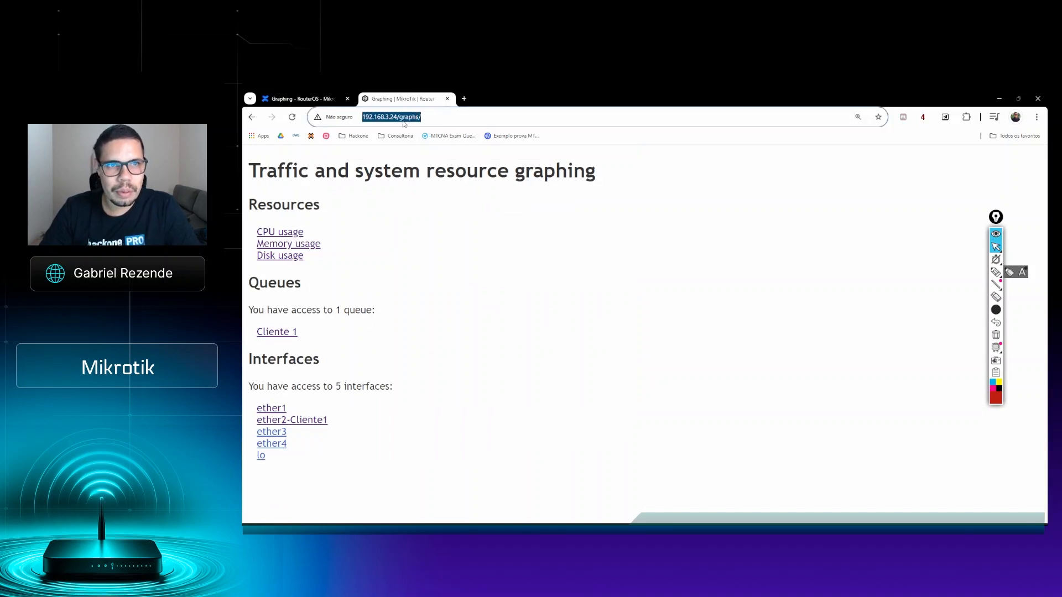
pyautogui.moveTo(423, 120); pyautogui.dragTo(397, 124)
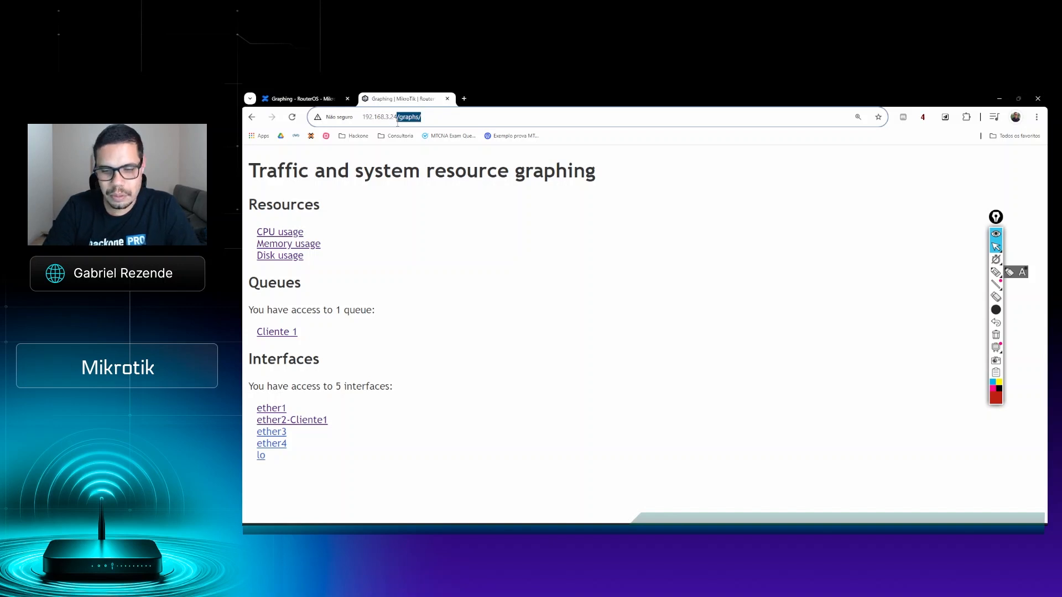
pyautogui.press('BackSpace')
pyautogui.press('Return')
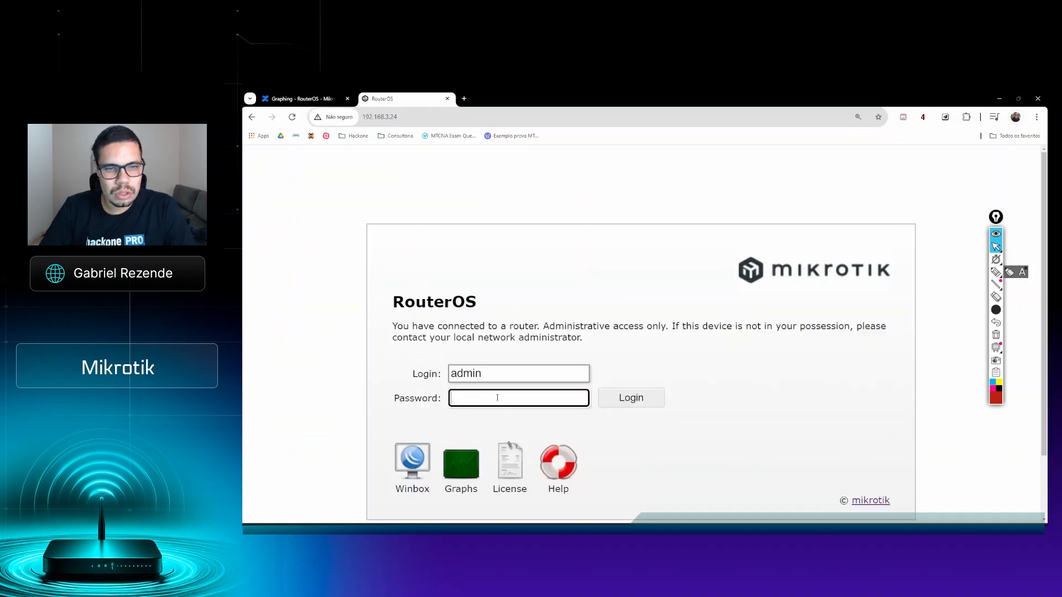
pyautogui.write('***')
pyautogui.click(639, 402)
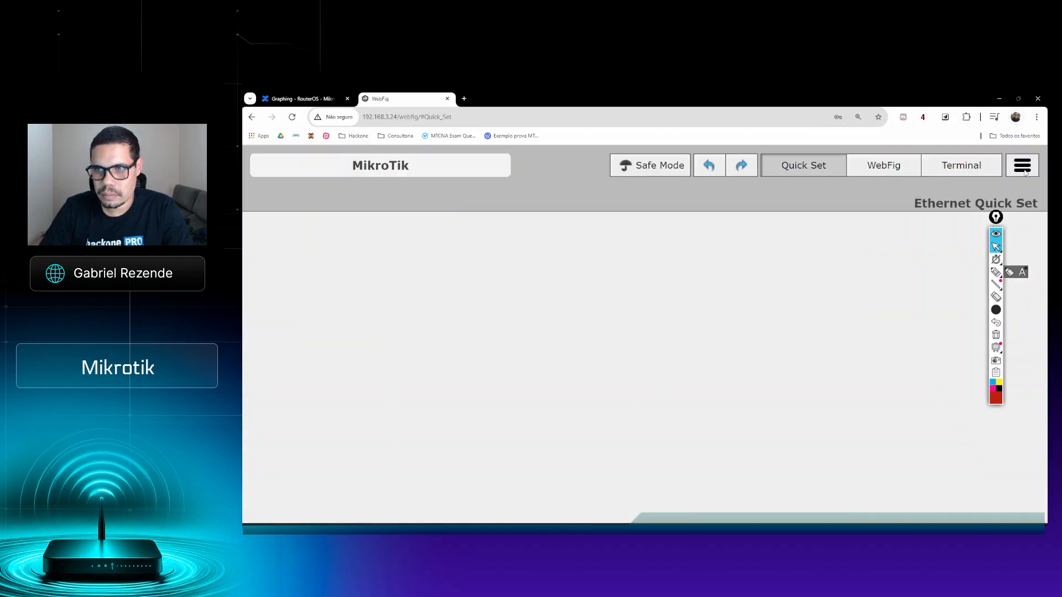
# Step: Open the router's Graphs page from WebFig, moving the annotation toolbar out of the way
pyautogui.click(1023, 171)
pyautogui.moveTo(995, 215); pyautogui.dragTo(824, 210)
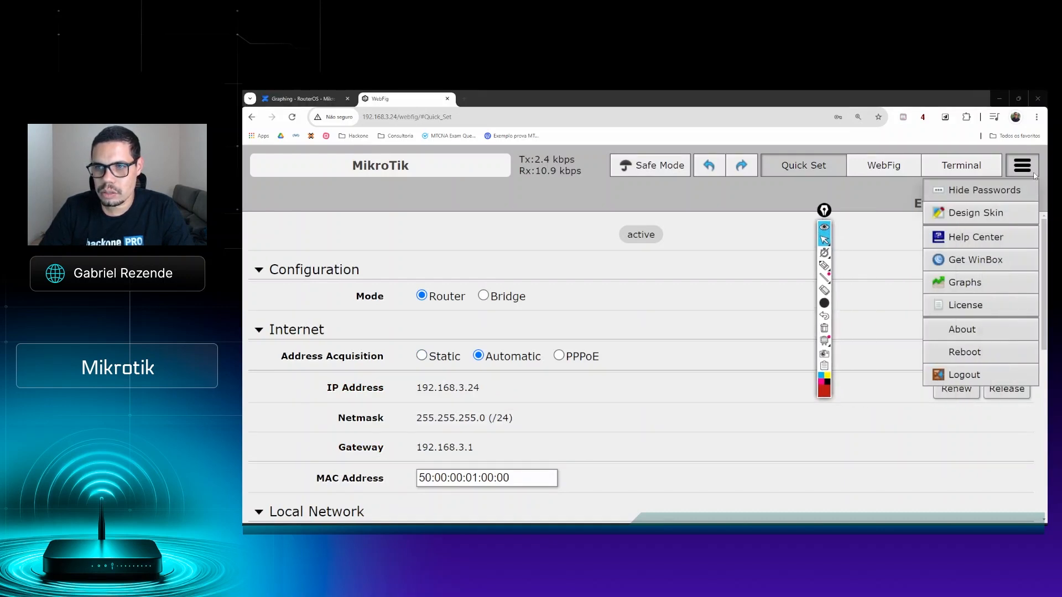
pyautogui.click(968, 288)
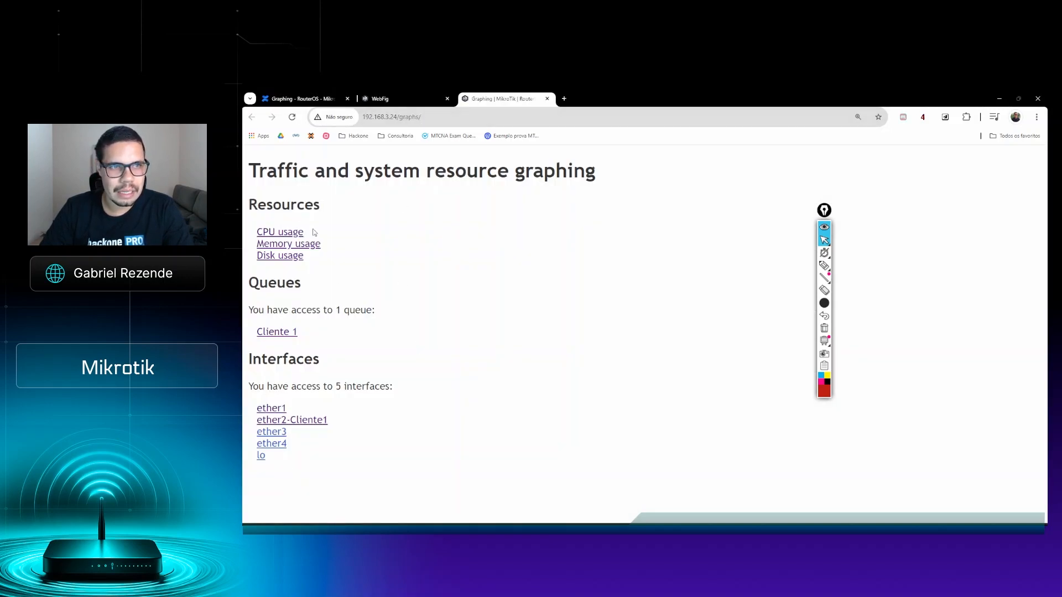
# Step: Load the RouterOS login page at 192.168.3.24 and open the Graphs page from it without logging in
pyautogui.moveTo(422, 118); pyautogui.dragTo(398, 126)
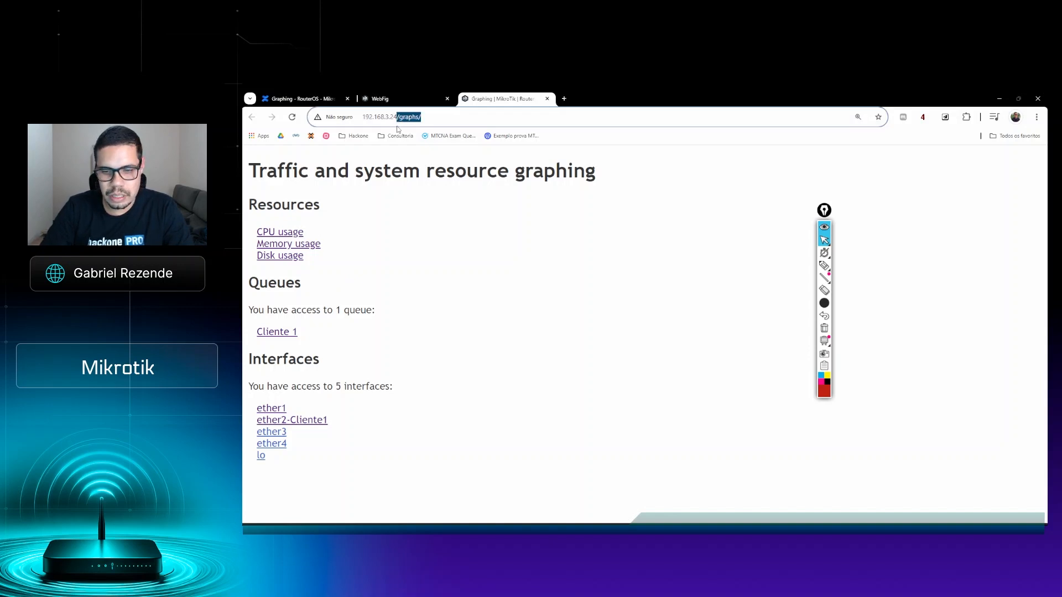
pyautogui.press('BackSpace')
pyautogui.press('Return')
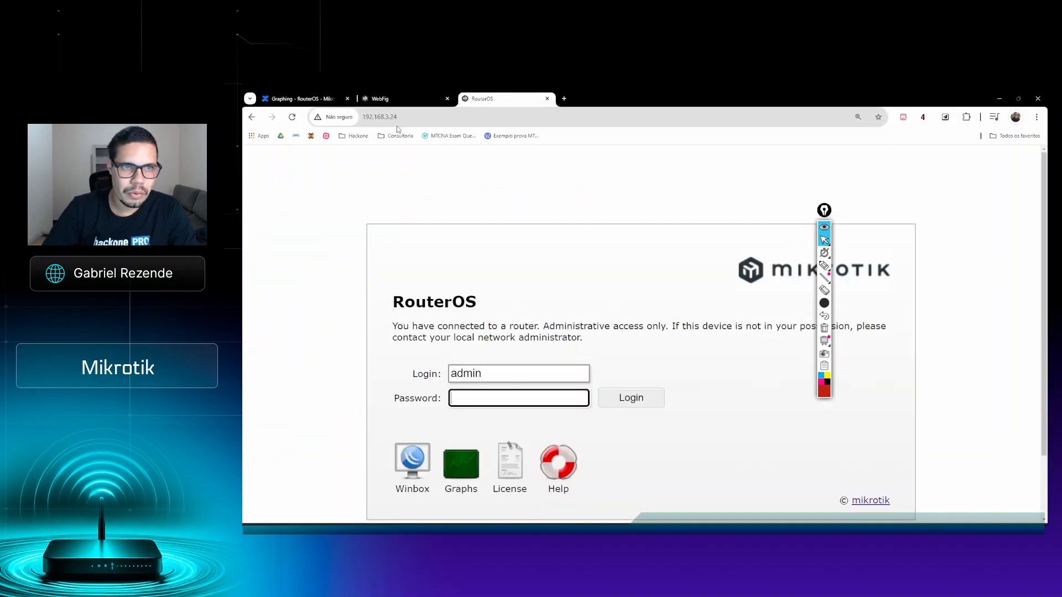
pyautogui.click(465, 479)
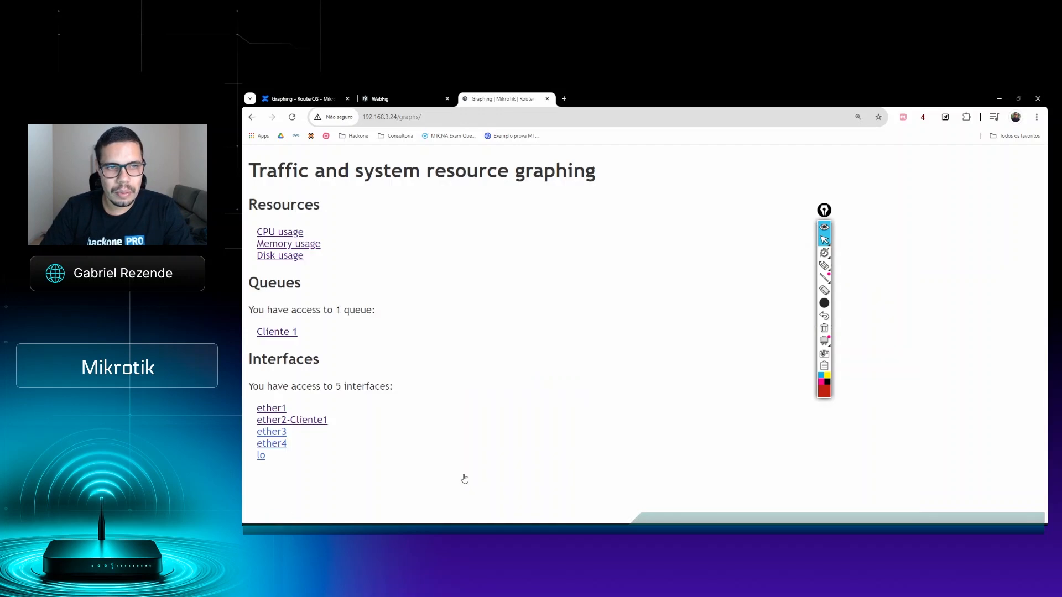
# Step: Remove /graphs/ from the address and load the RouterOS login page at 192.168.3.24 again
pyautogui.moveTo(420, 118); pyautogui.dragTo(394, 118)
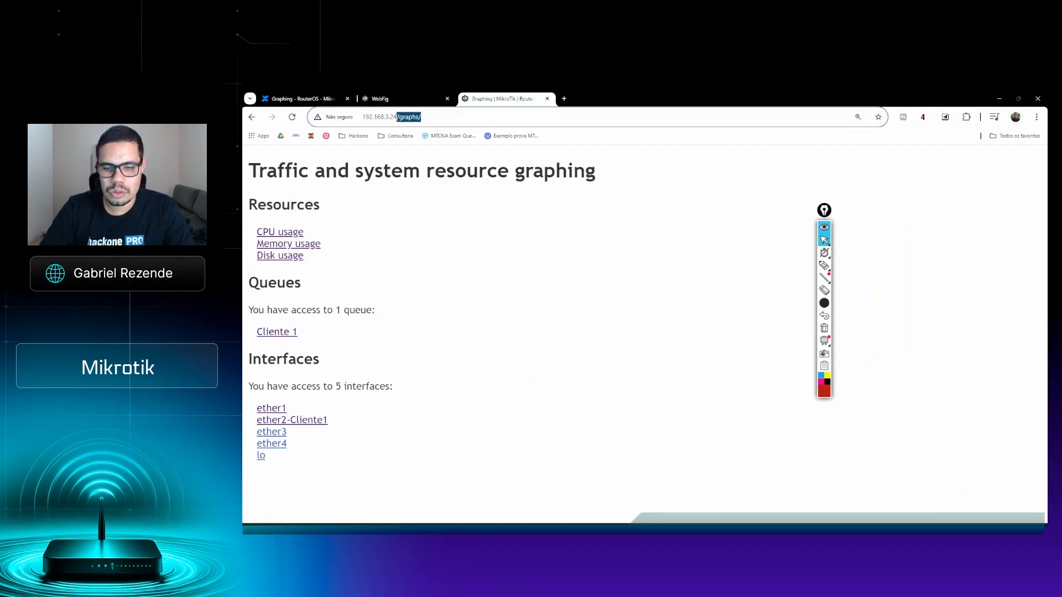
pyautogui.press('BackSpace')
pyautogui.press('Return')
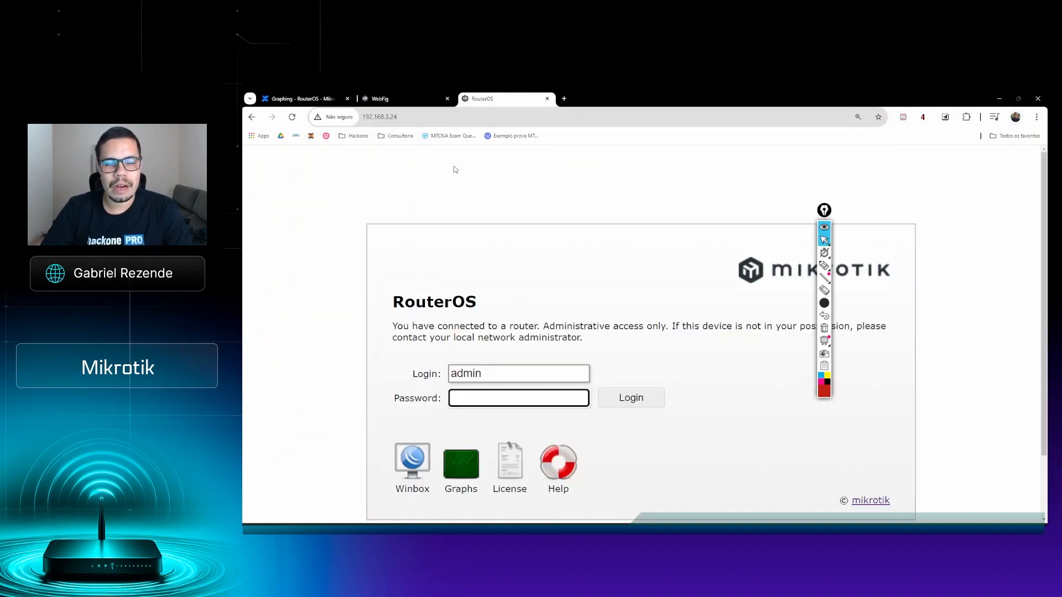